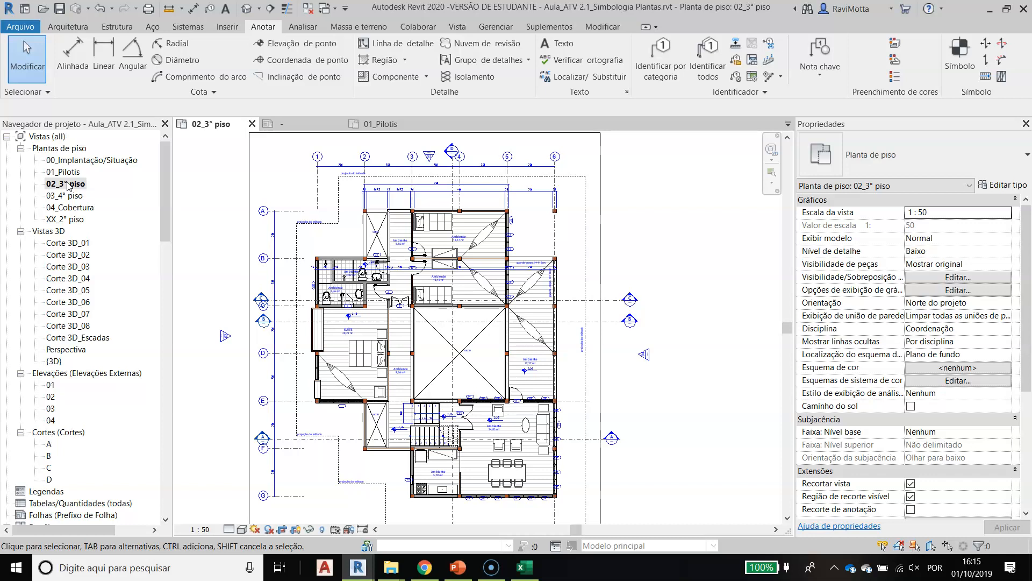
Rename the view type of the 02_3° piso floor plan to PLANTAS TÉCNICAS
click(68, 184)
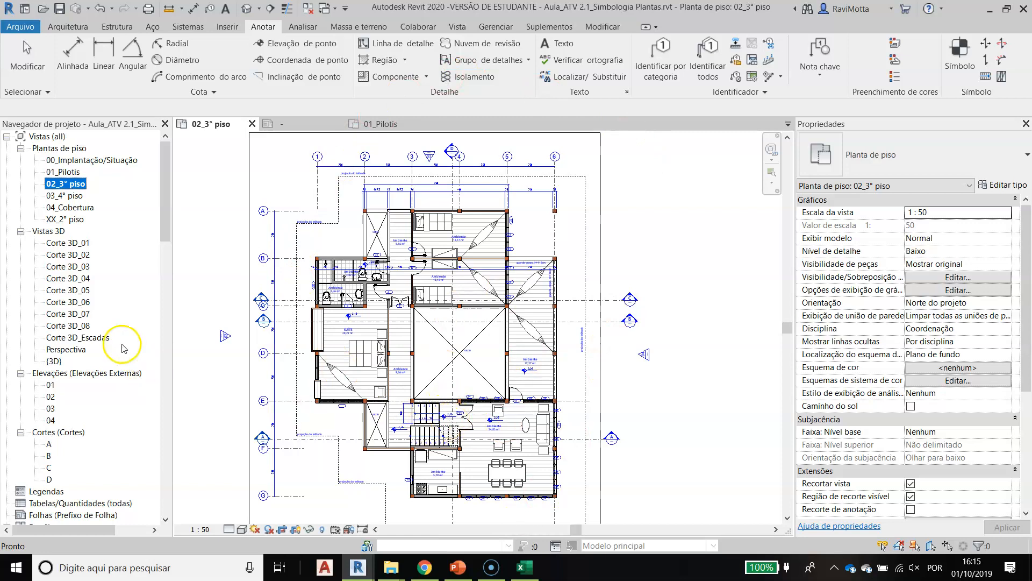
click(1003, 188)
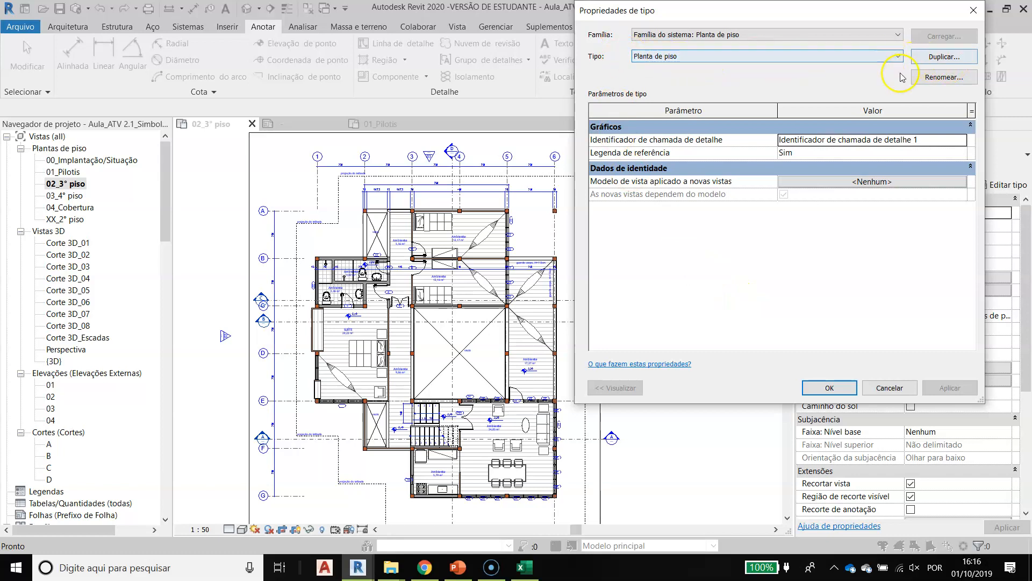
click(955, 78)
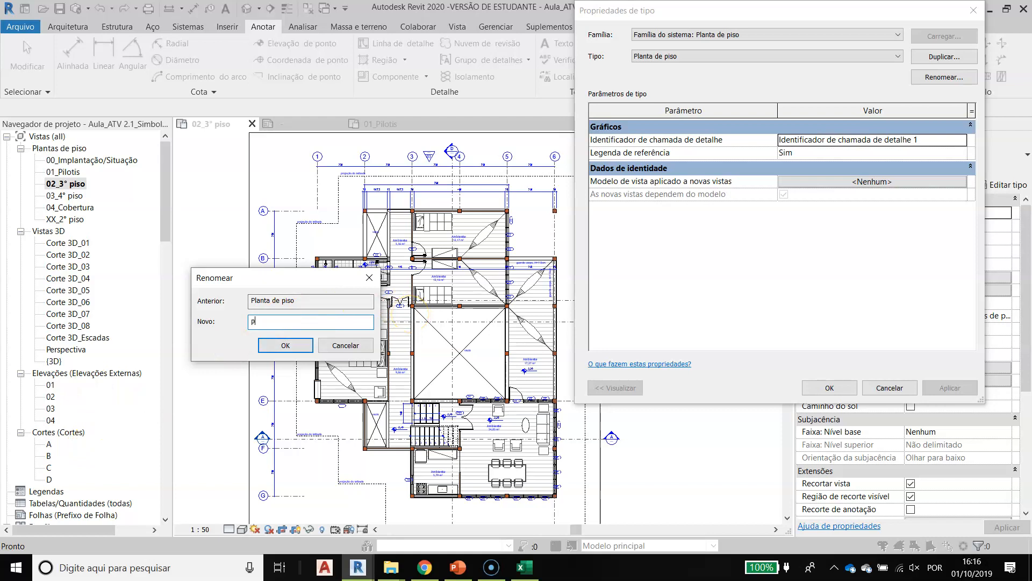
text(p)
key(BackSpace)
text(PLA)
key(BackSpace)
key(BackSpace)
key(BackSpace)
text(p)
key(BackSpace)
text(PLA)
key(Return)
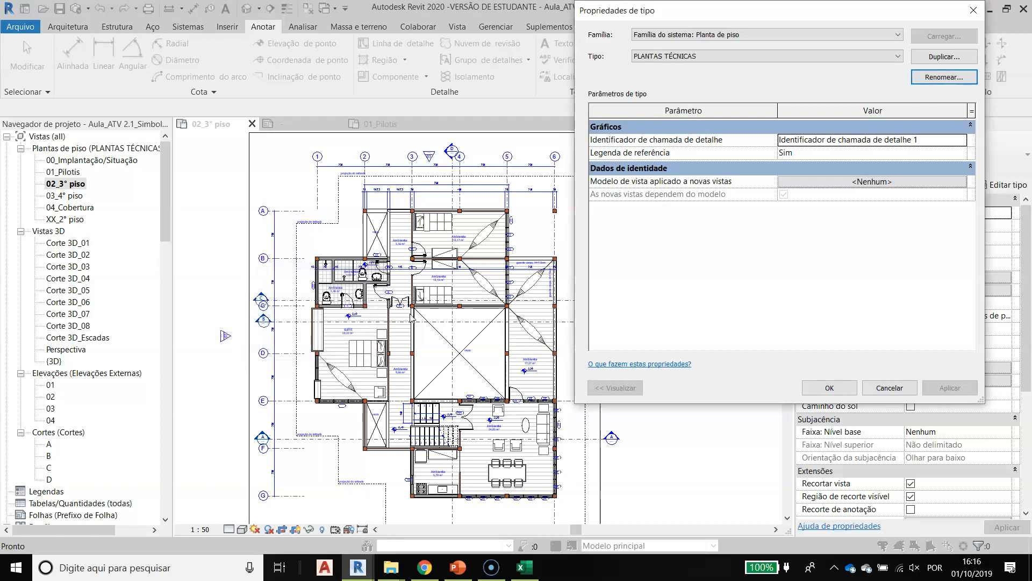
click(831, 389)
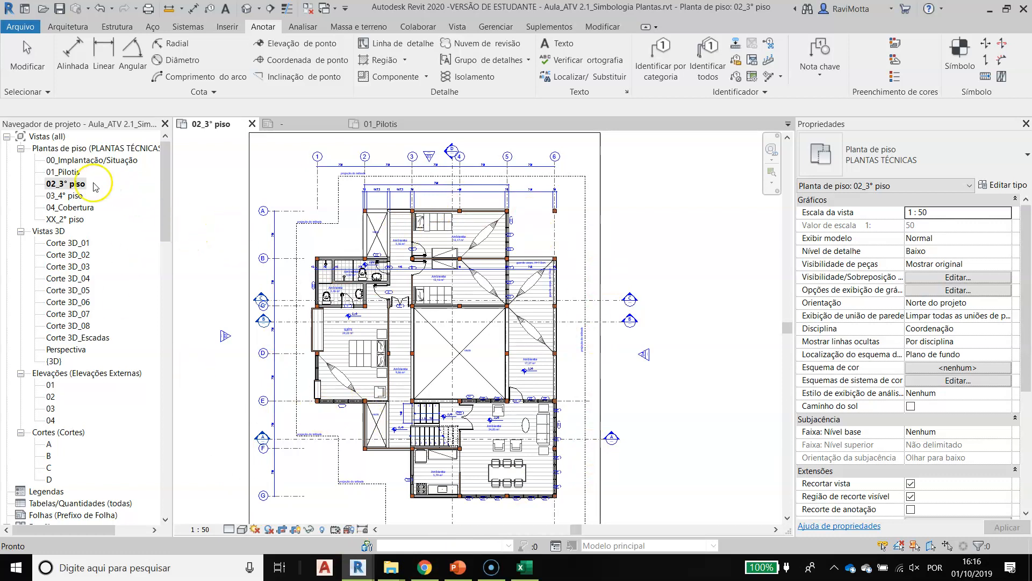
Duplicate the 02_3° piso plan without its detailing, and delete the copy
right_click(65, 185)
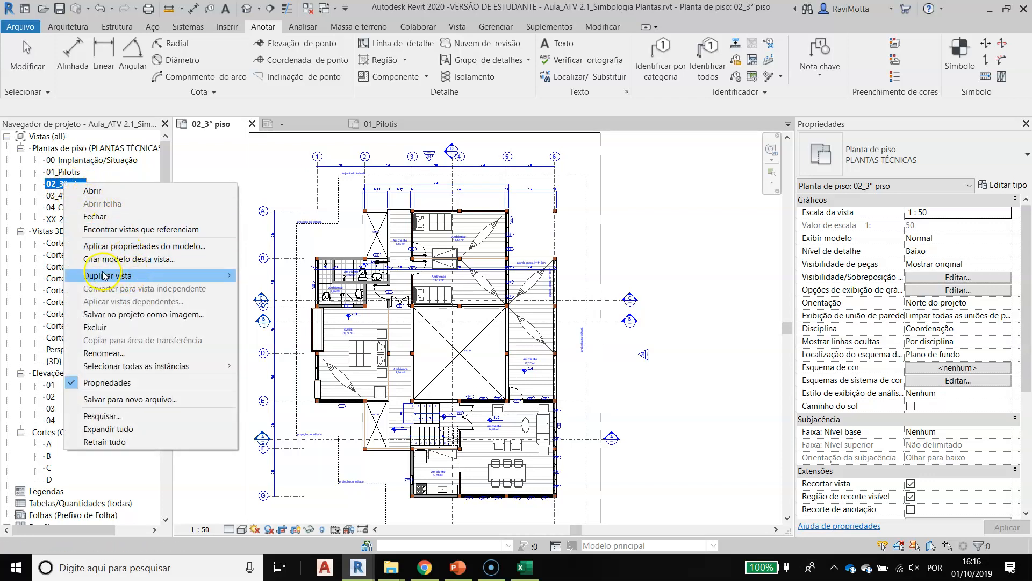
mouse_move(113, 277)
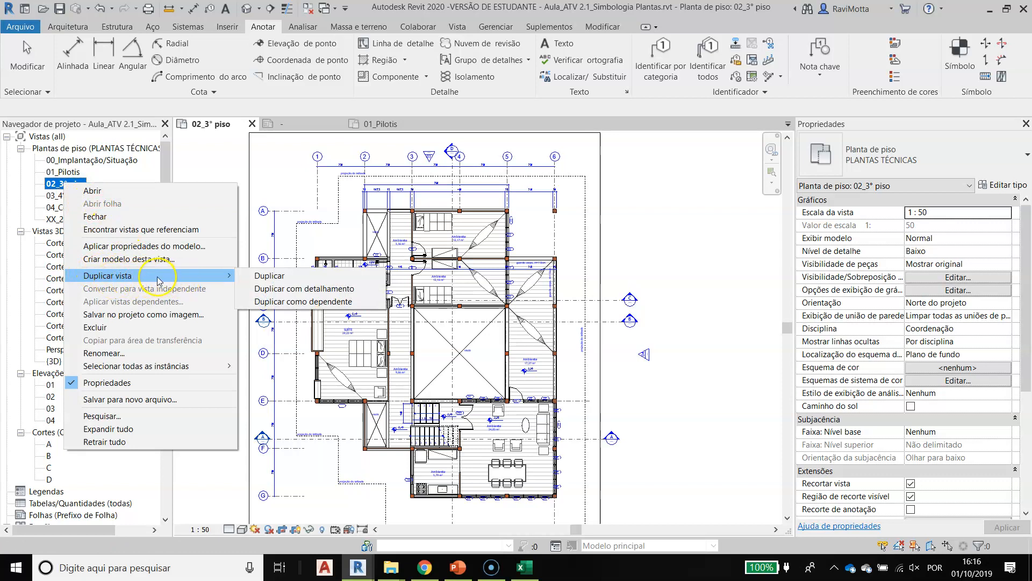
click(270, 276)
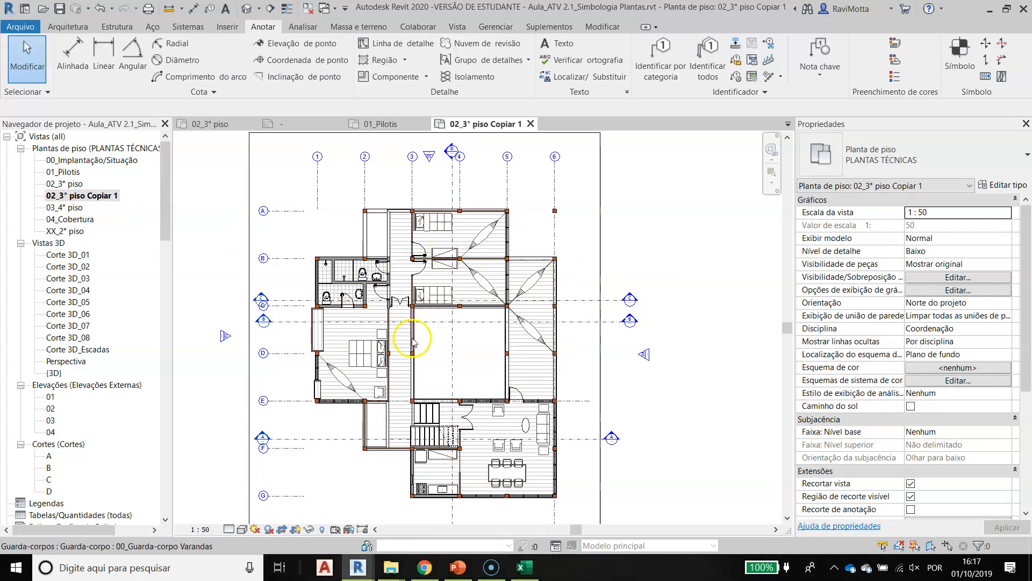
click(90, 196)
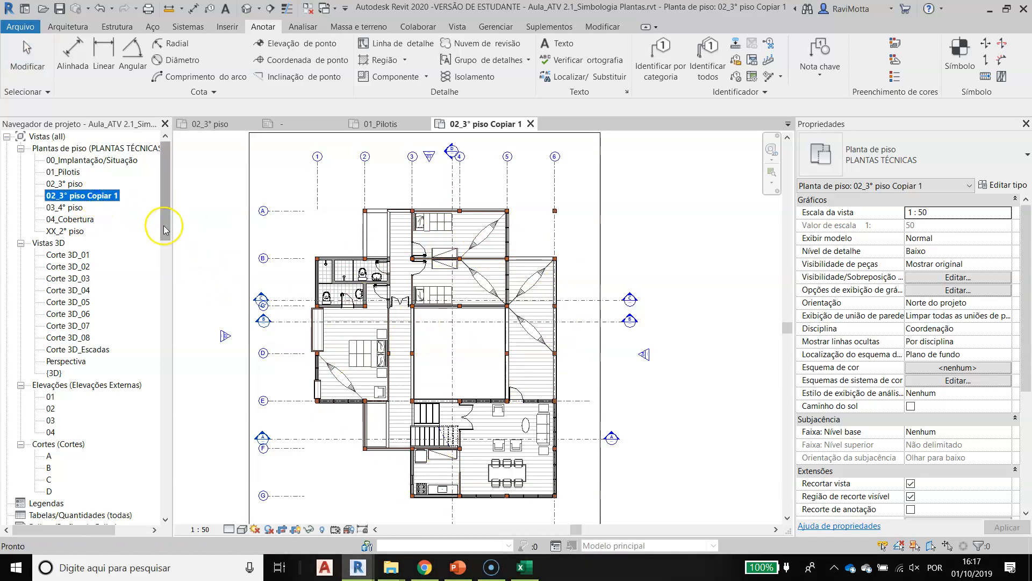
key(Delete)
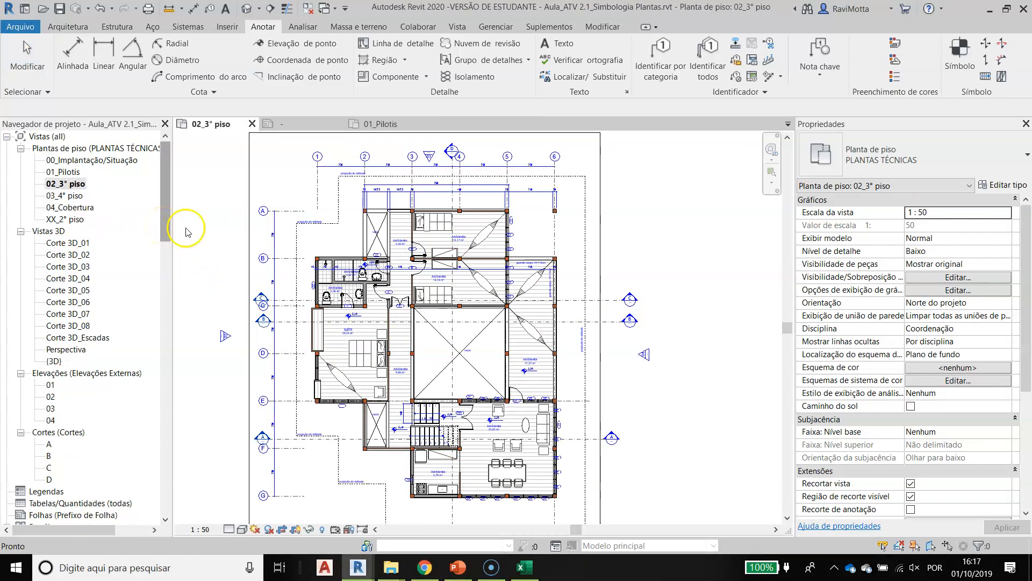
Duplicate the 02_3° piso plan as a dependent view
right_click(77, 187)
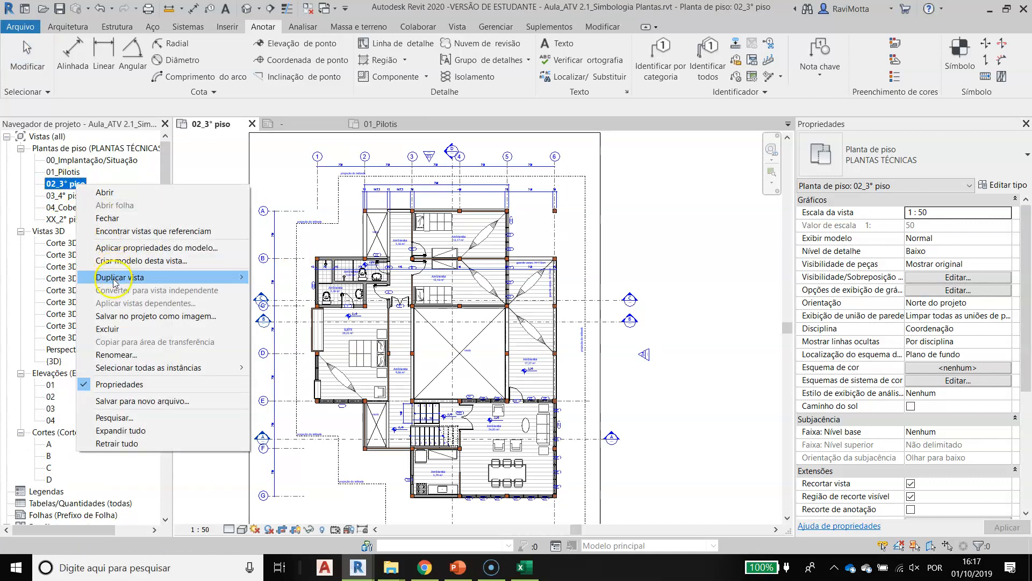
mouse_move(176, 280)
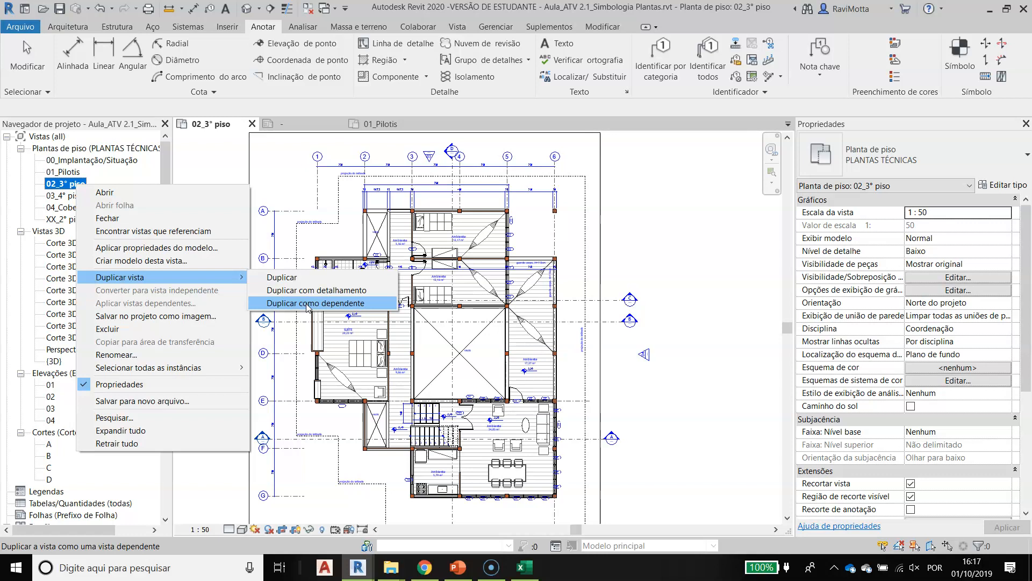
click(308, 303)
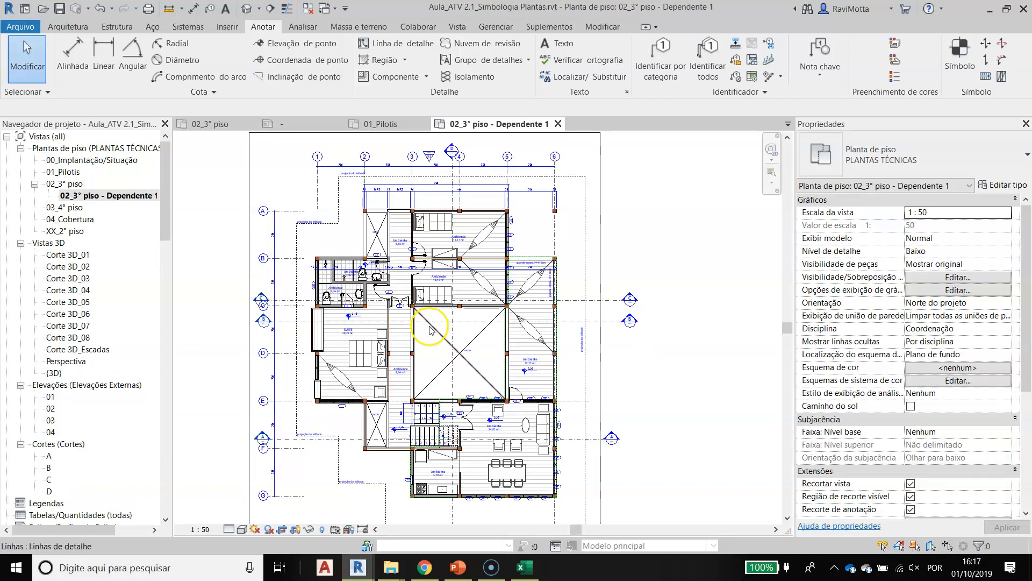
Crop the dependent view to the lower part of the floor plan by lowering the crop region's upper edge
click(599, 153)
scroll(596, 177, down, 3)
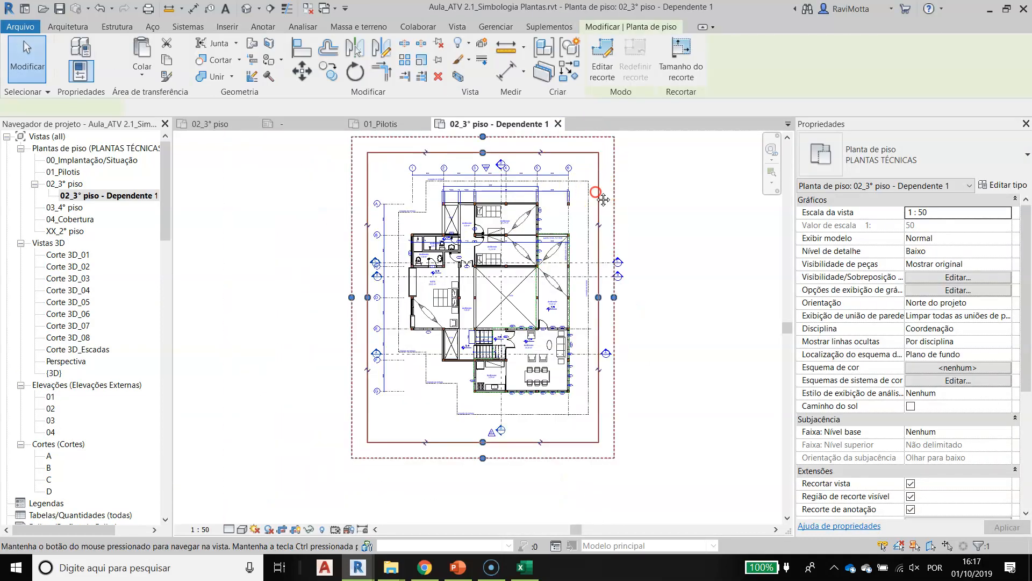
drag(518, 190, 518, 346)
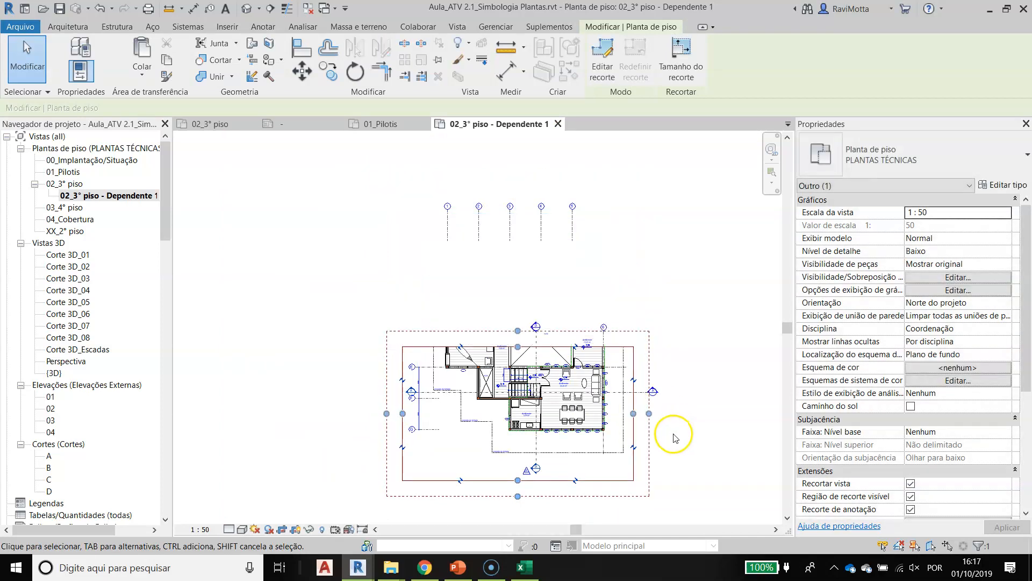
click(291, 269)
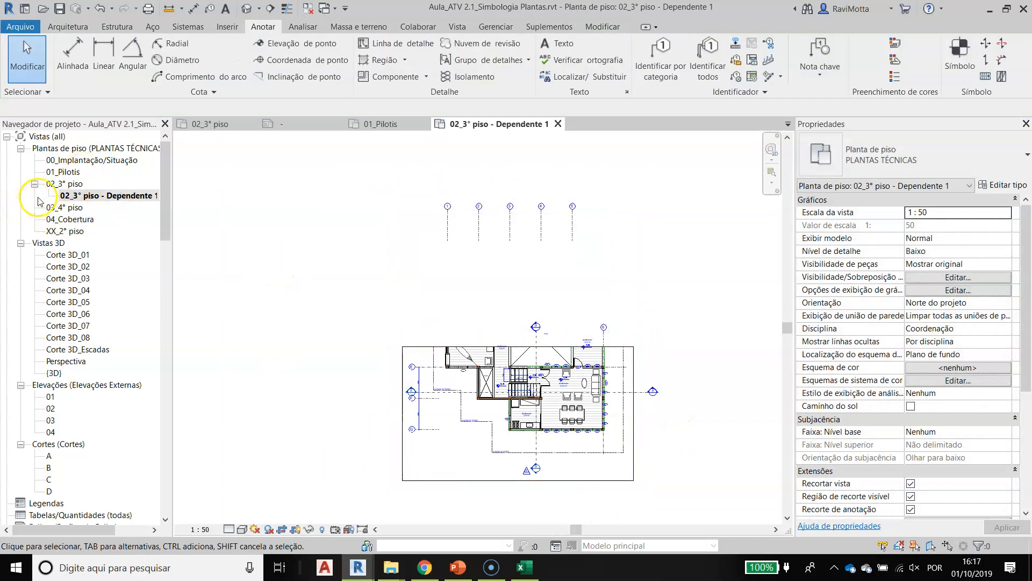
Crop the parent 02_3° piso plan to its upper part by raising the crop region's lower edge to just below grid D
double_click(70, 185)
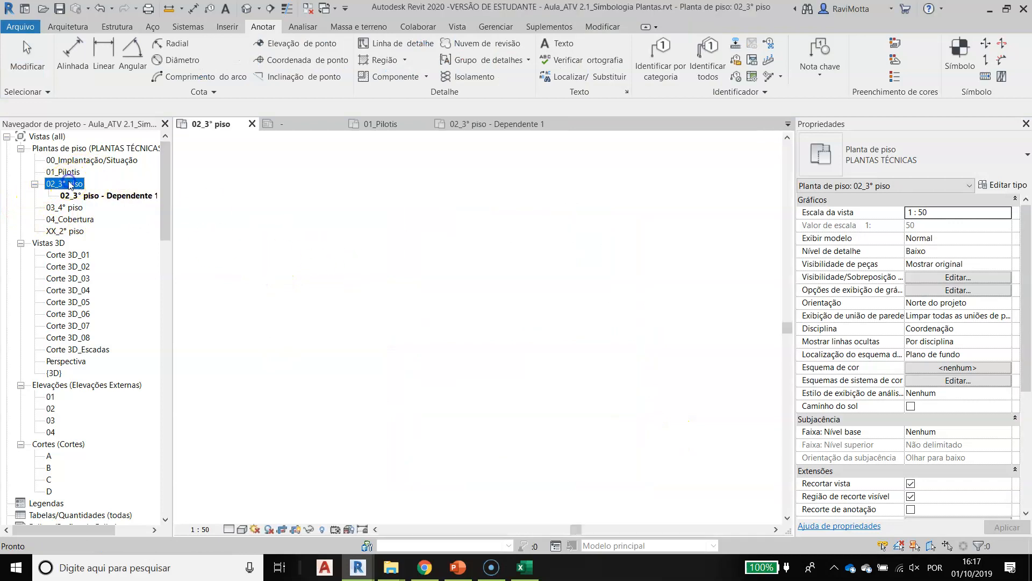
scroll(592, 264, down, 2)
click(458, 507)
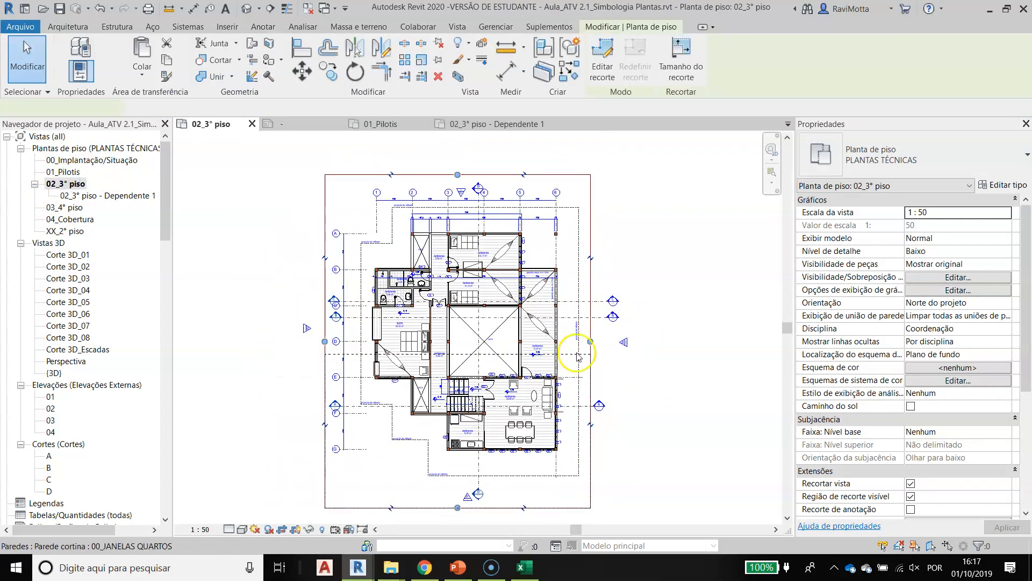
drag(457, 508, 478, 352)
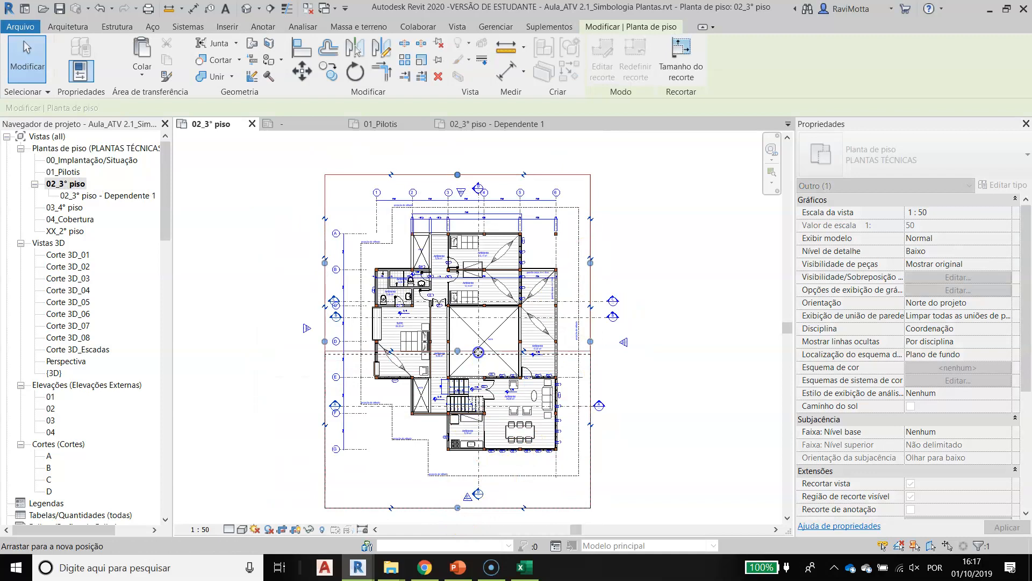
scroll(480, 359, up, 5)
scroll(518, 376, down, 1)
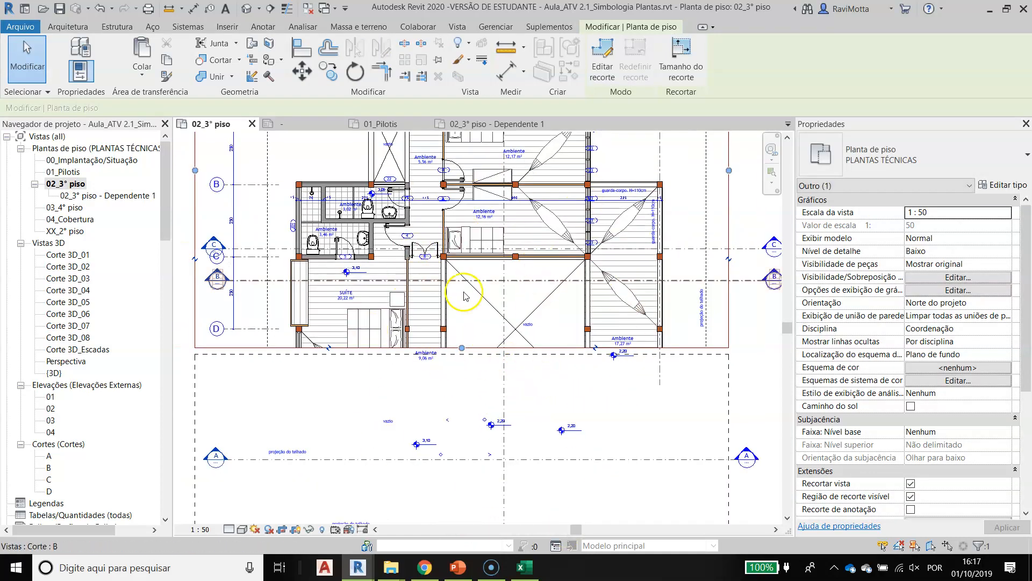
scroll(474, 221, up, 5)
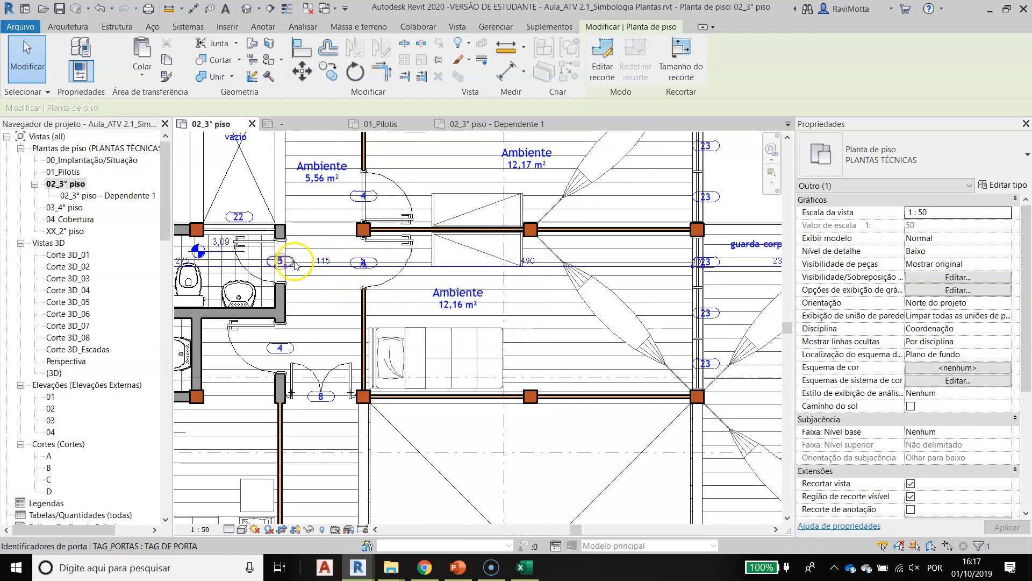
scroll(488, 396, down, 5)
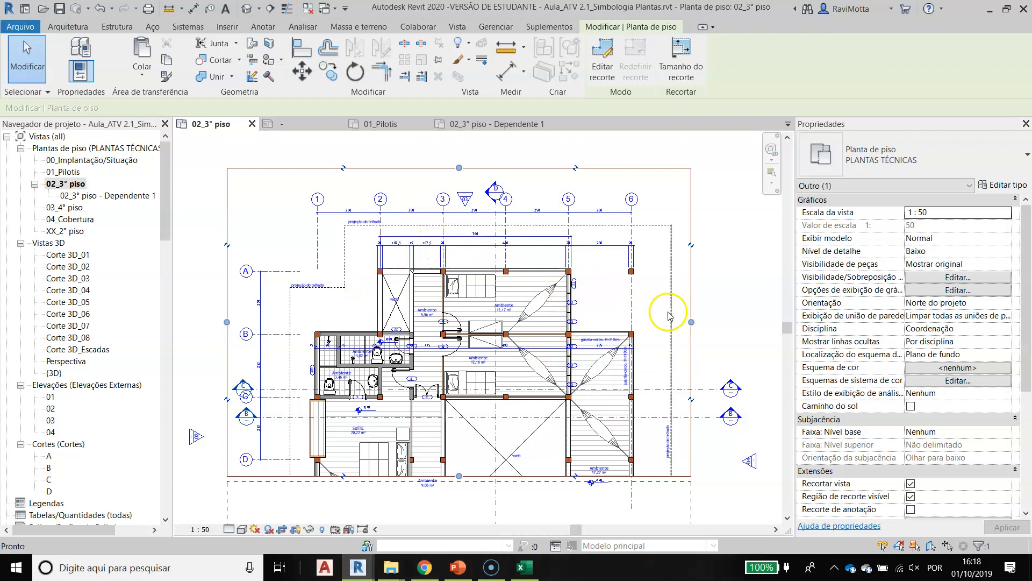
Undo the crop changes and the dependent duplicate of the 02_3° piso plan
key(ctrl+z)
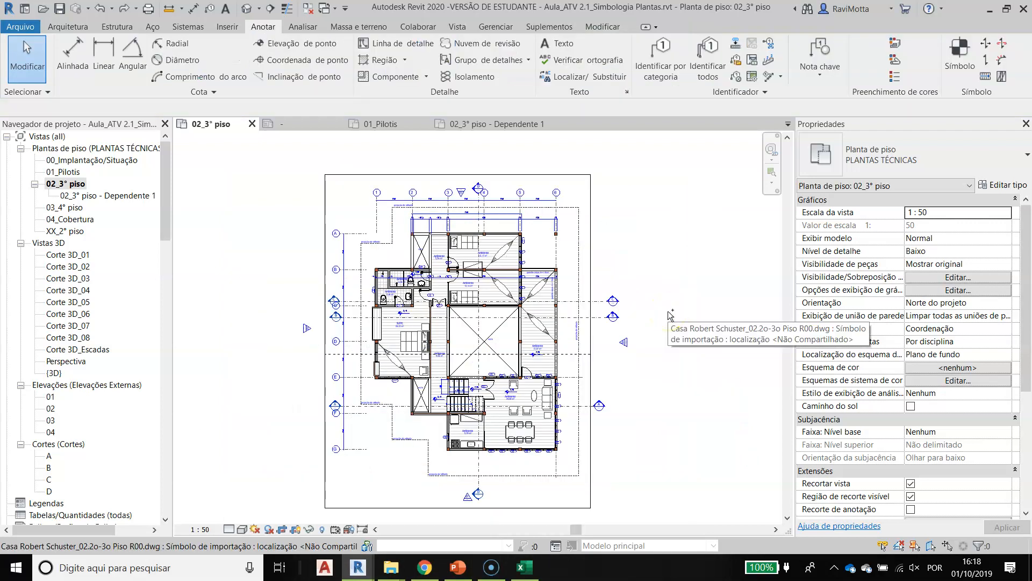
click(278, 257)
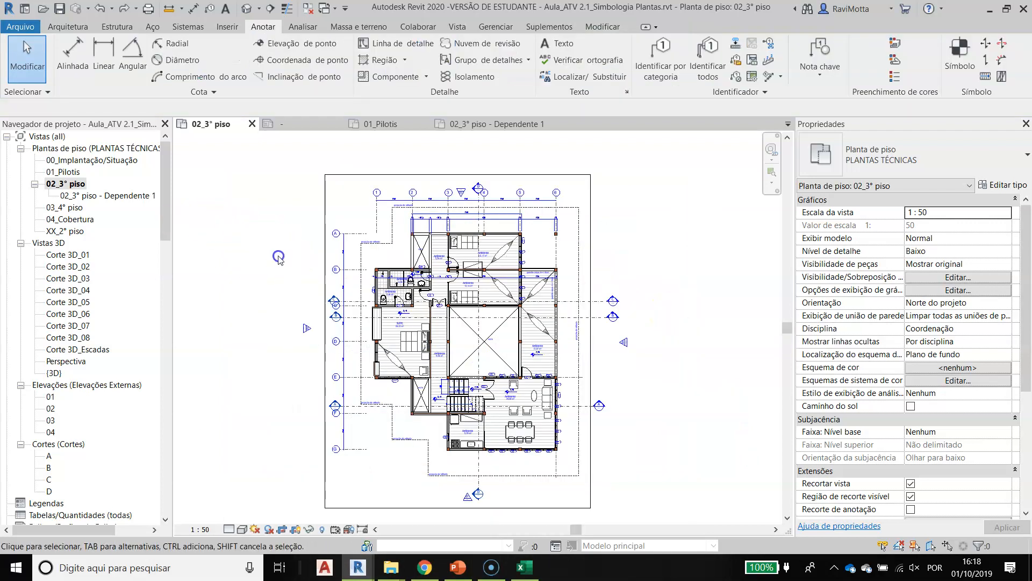
key(ctrl+z)
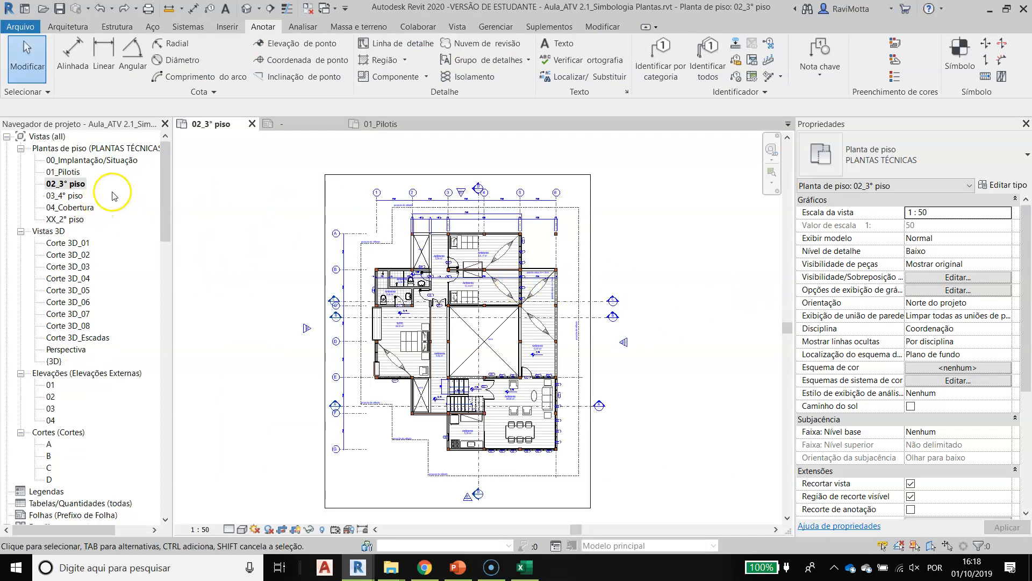
Duplicate the 02_3° piso plan with its detailing
right_click(67, 186)
mouse_move(139, 278)
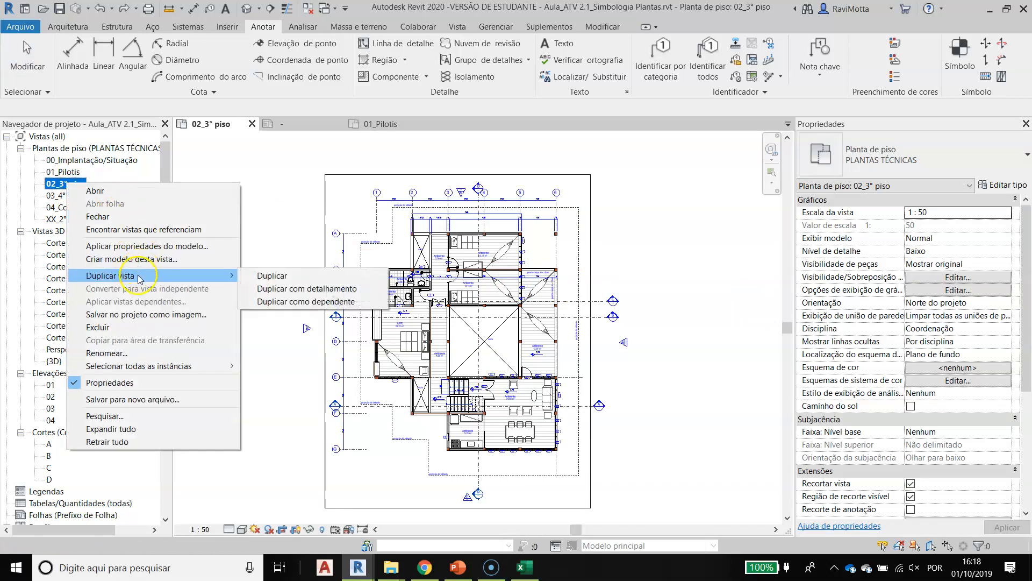
click(296, 290)
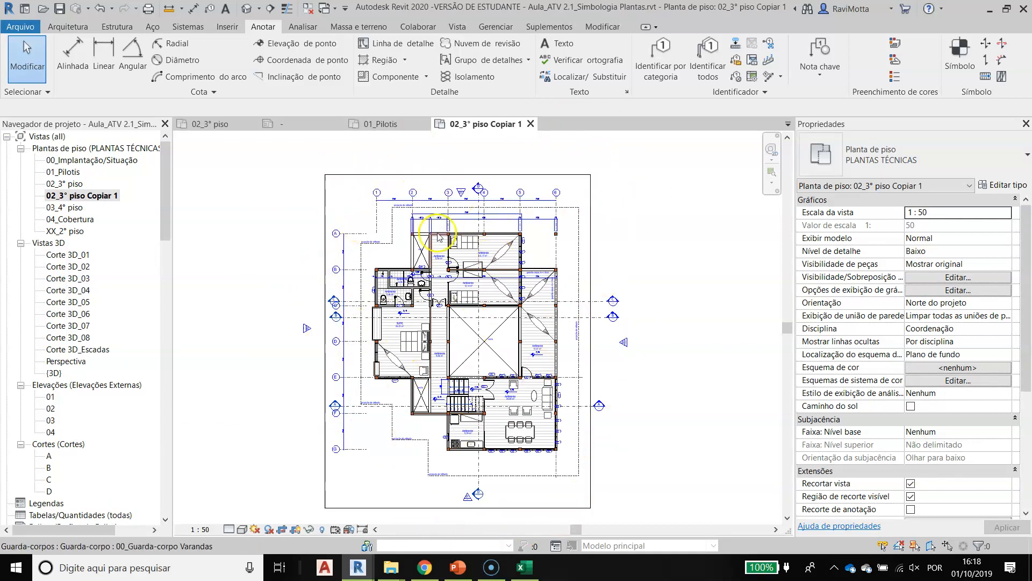
Duplicate the view type of 02_3° piso Copiar 1 as PLANTAS HUMANIZADAS and apply it to that view
click(72, 198)
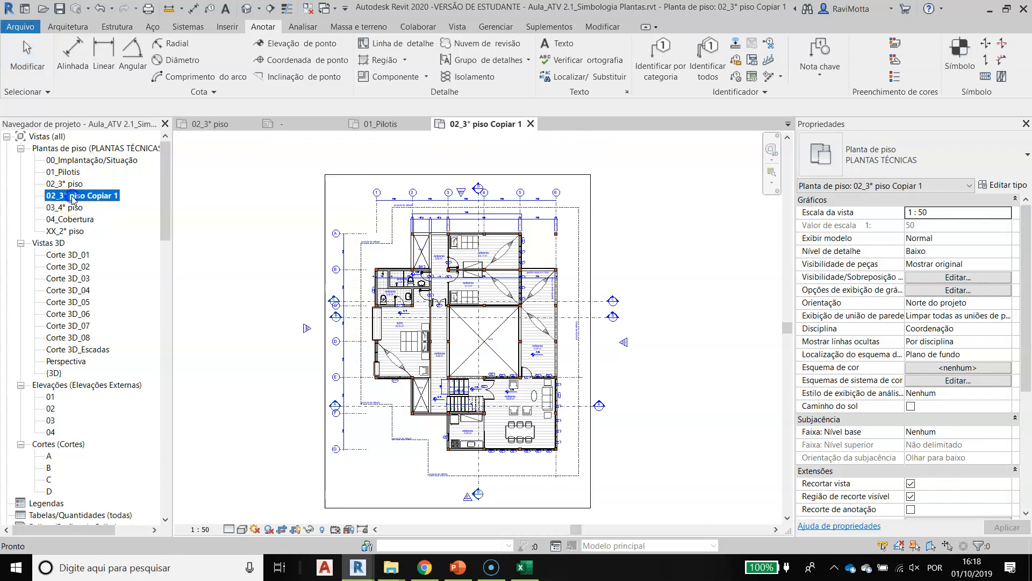
click(997, 187)
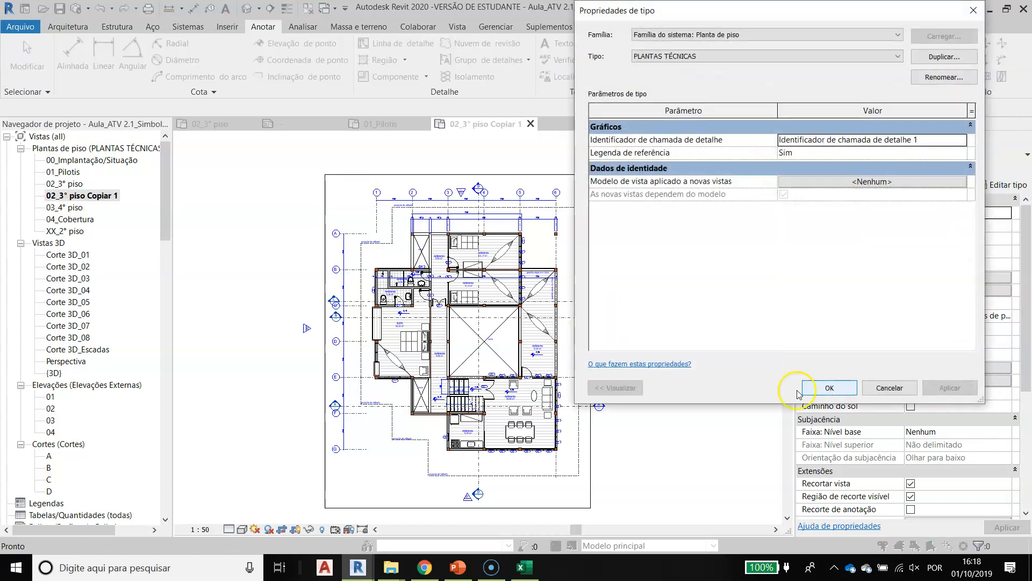
click(945, 57)
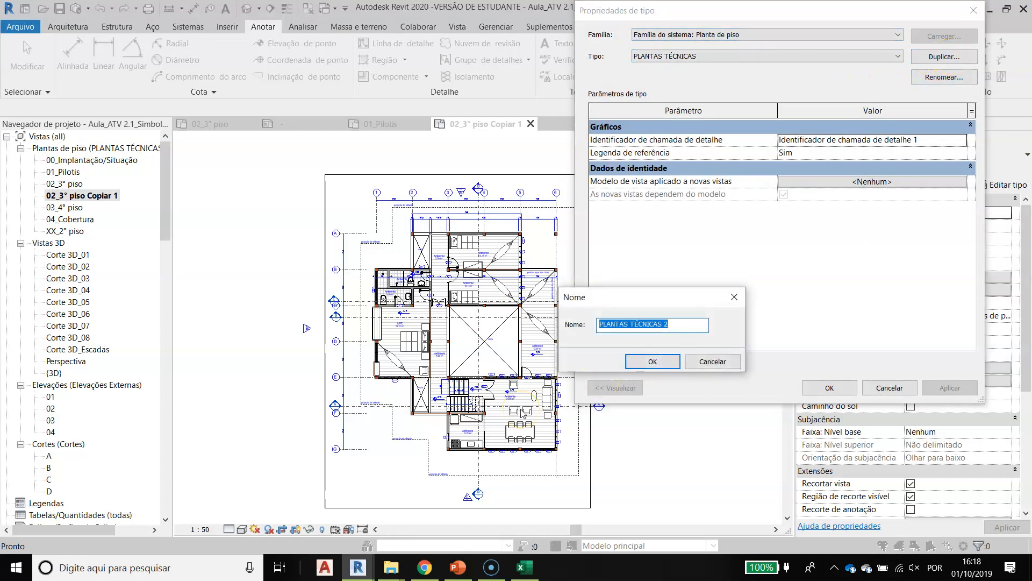
text(PL)
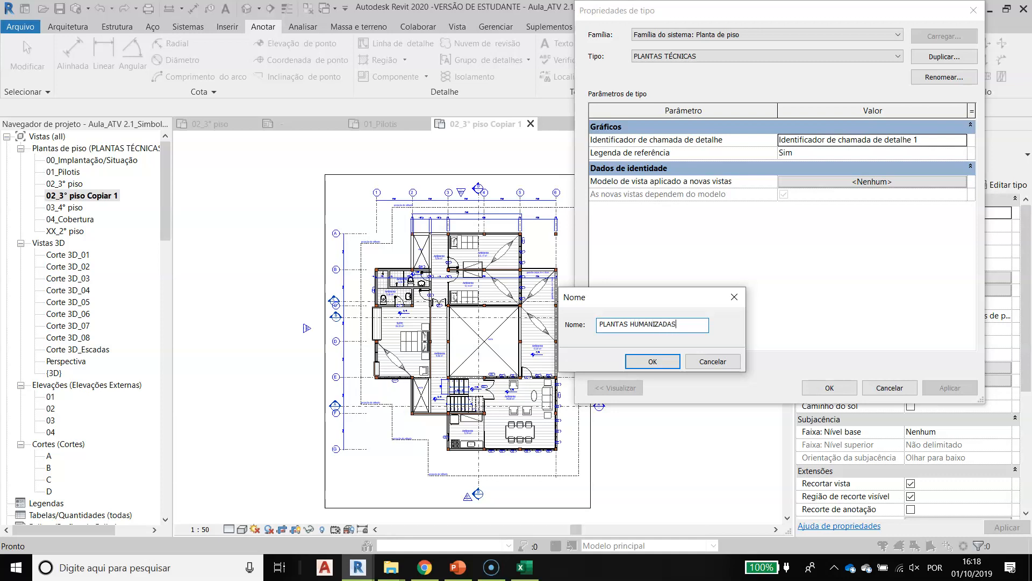
key(Return)
click(828, 388)
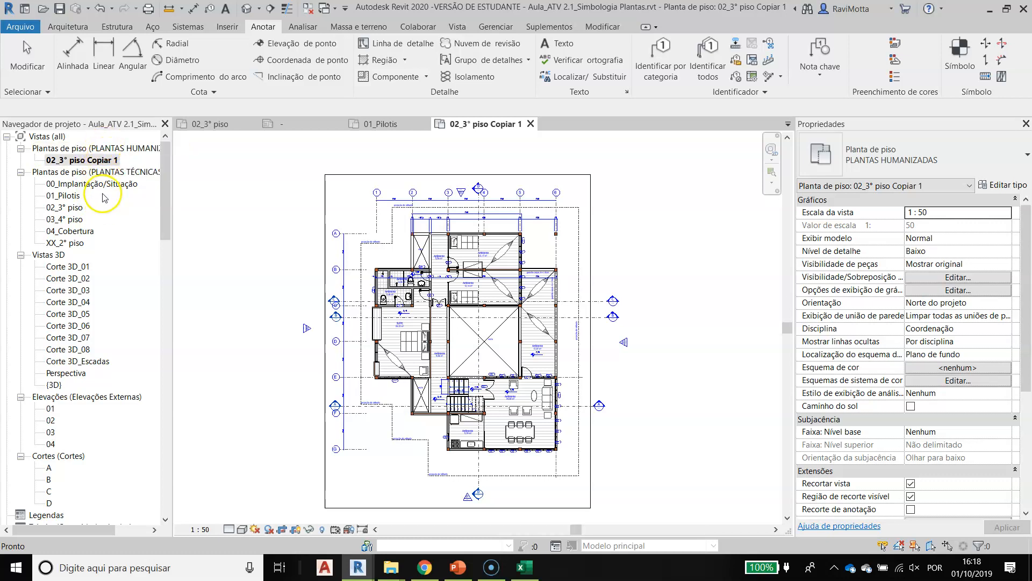
Collapse the PLANTAS HUMANIZADAS floor plan group in the project browser
click(75, 163)
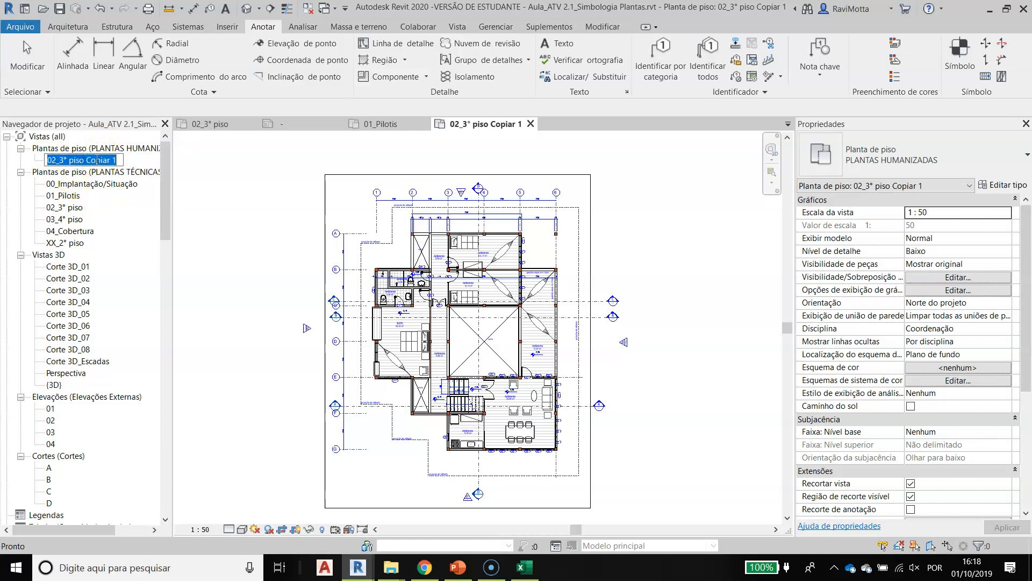
key(Escape)
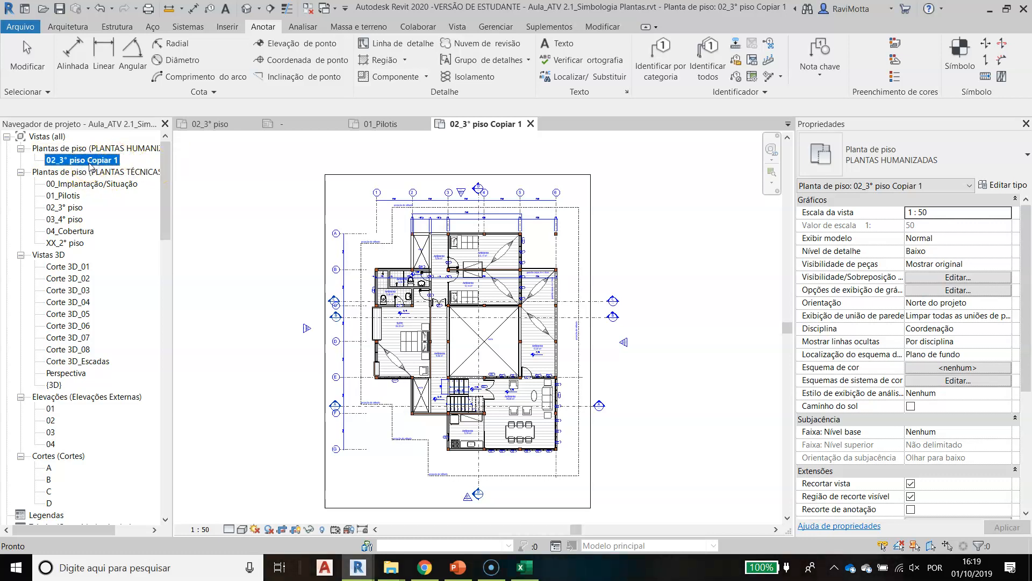
key(Left)
key(Left)
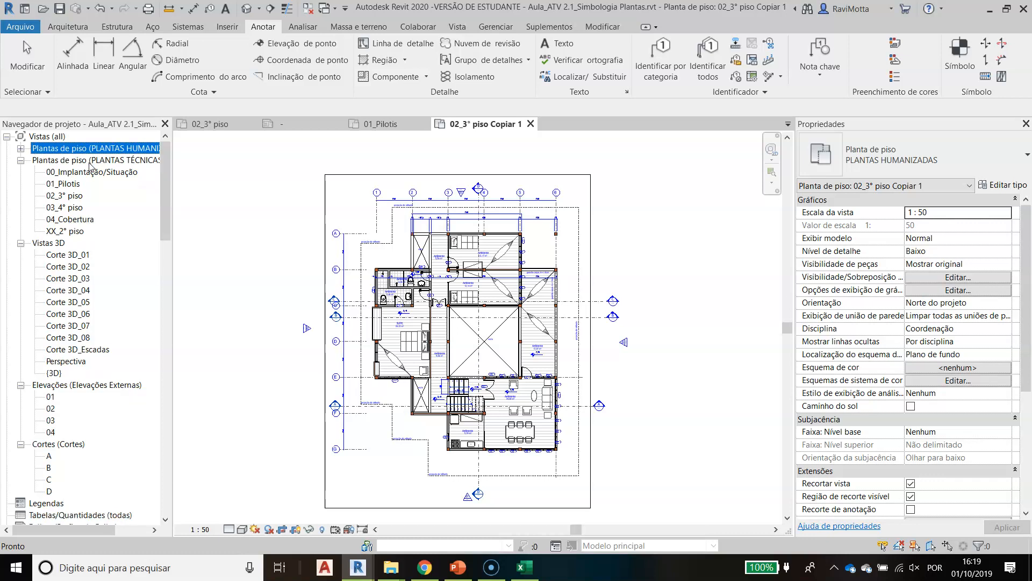
Expand the PLANTAS HUMANIZADAS group and rename its copied plan as APR01_3° piso
click(21, 148)
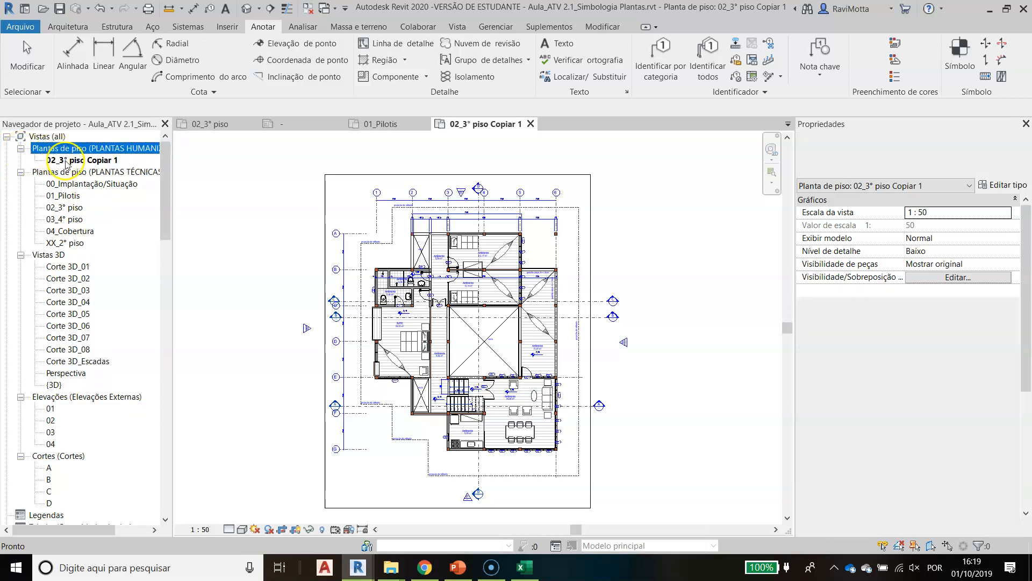
click(89, 161)
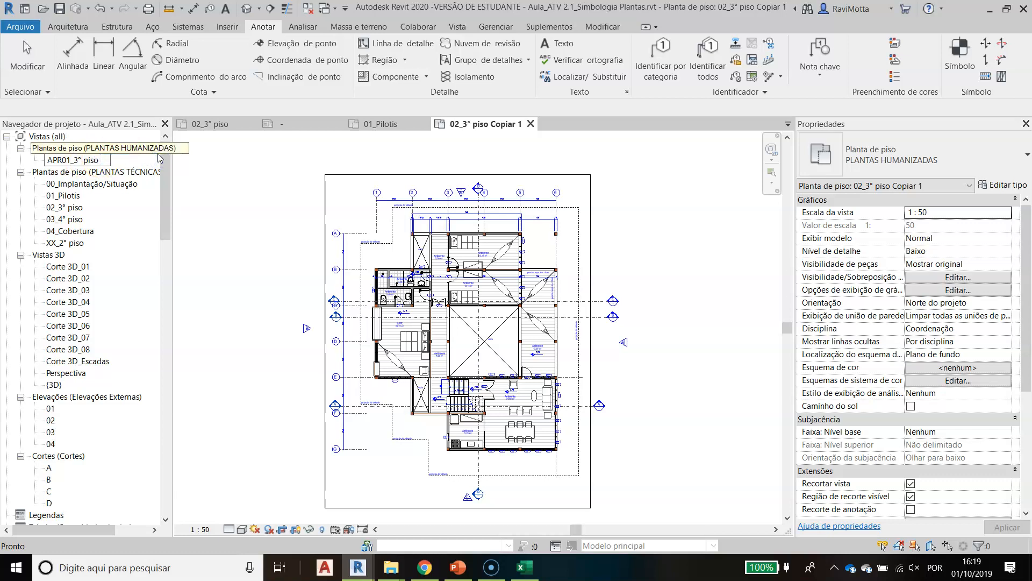
key(Return)
click(47, 161)
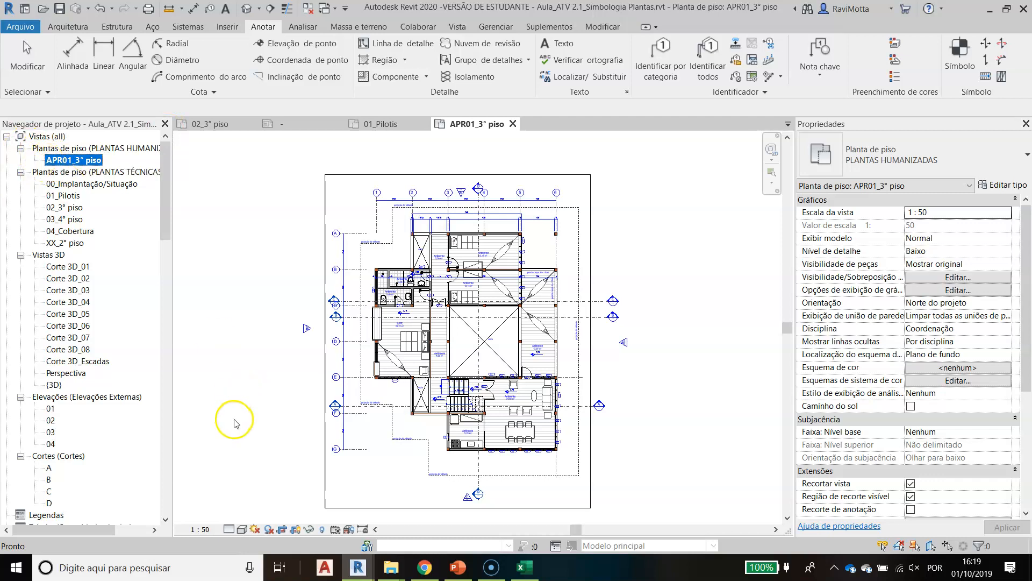
Switch to the PowerPoint assignment guide, review the drawings and scales required for the technical and presentation sheets, and return to Revit
click(458, 567)
scroll(445, 343, down, 1)
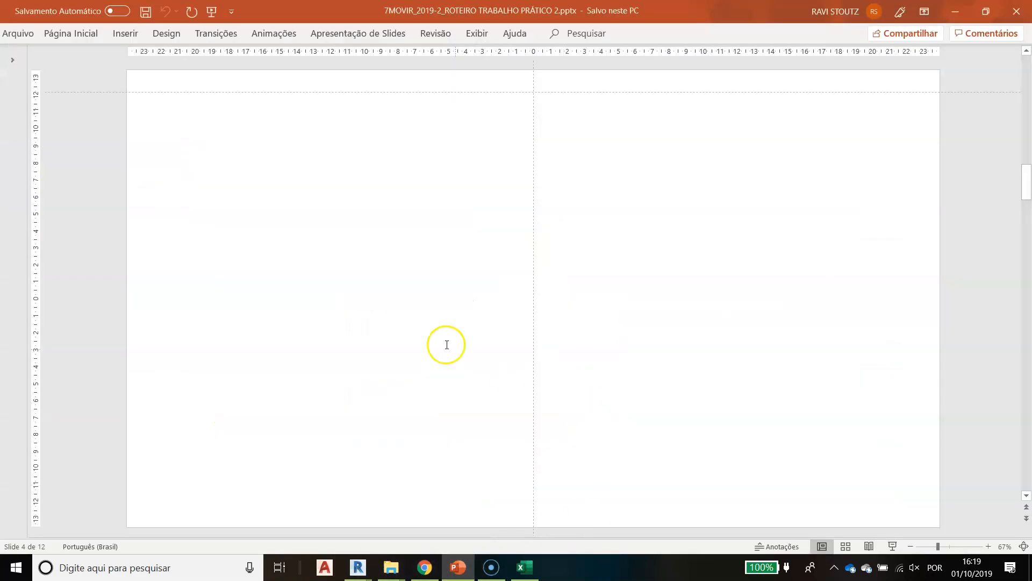
scroll(334, 337, up, 3)
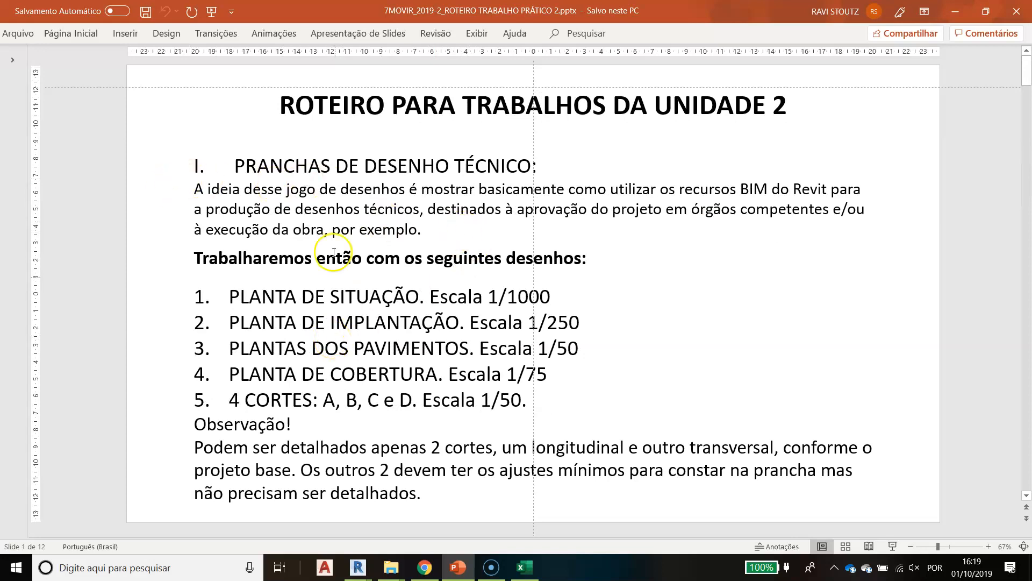
drag(230, 349, 525, 350)
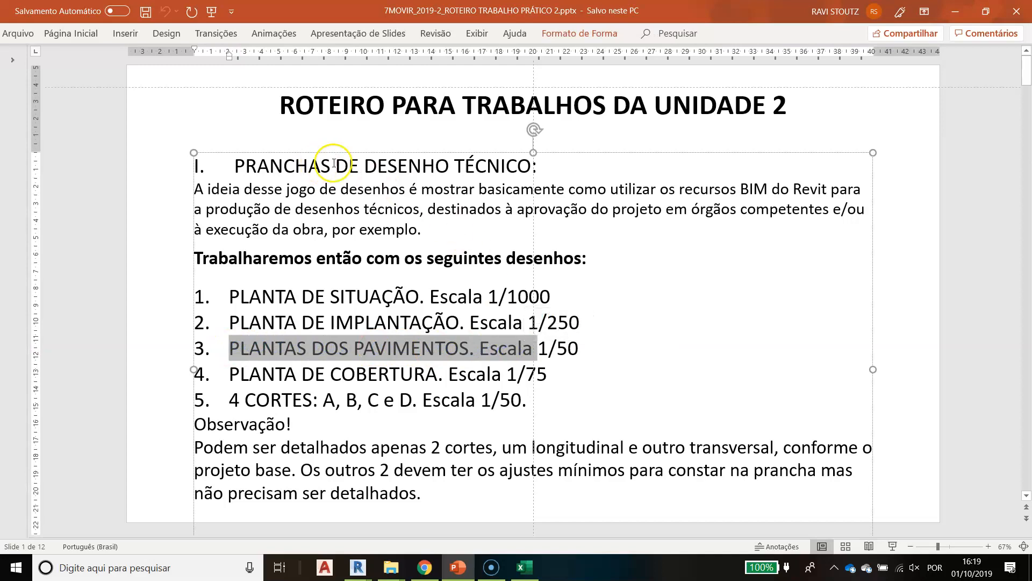
click(134, 292)
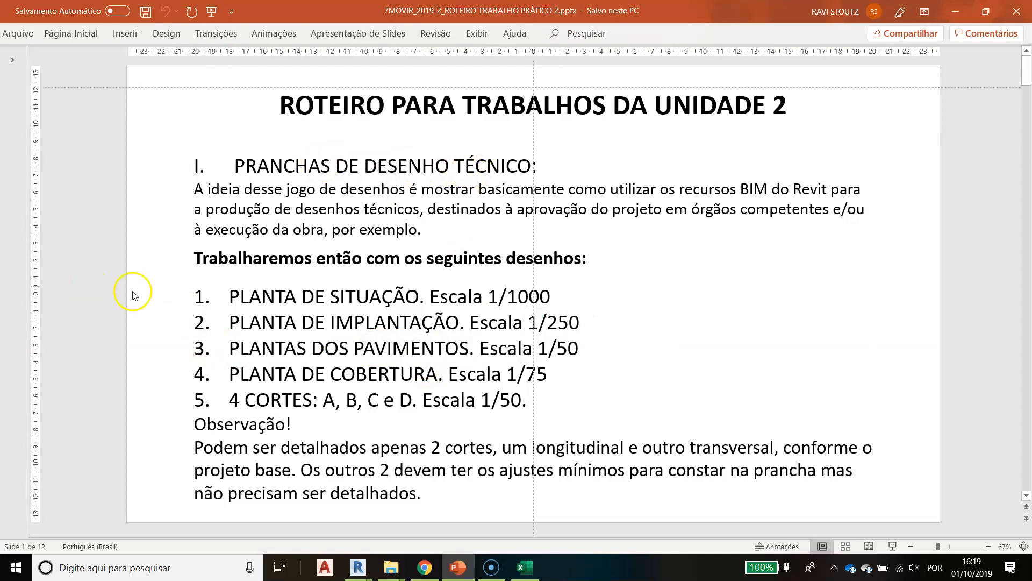
scroll(209, 361, down, 1)
scroll(209, 361, down, 2)
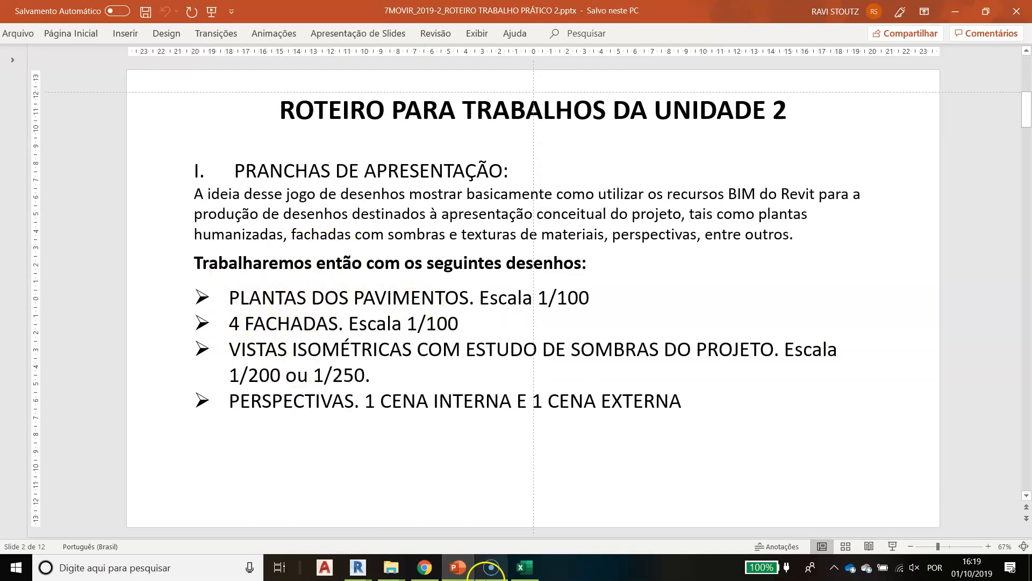
click(456, 573)
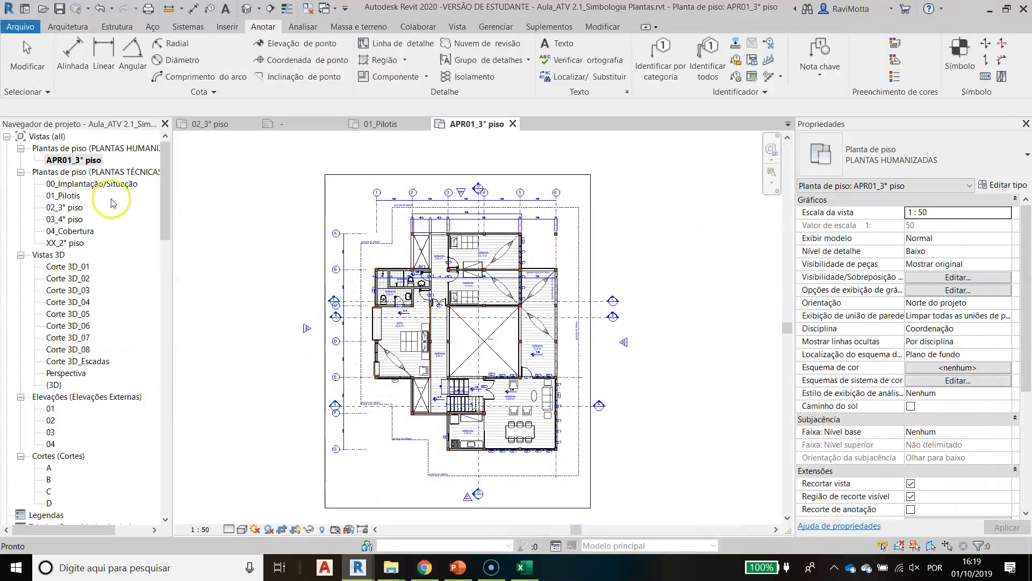
Dismiss the save reminder and open the 02_3° piso plan under PLANTAS TÉCNICAS
click(68, 197)
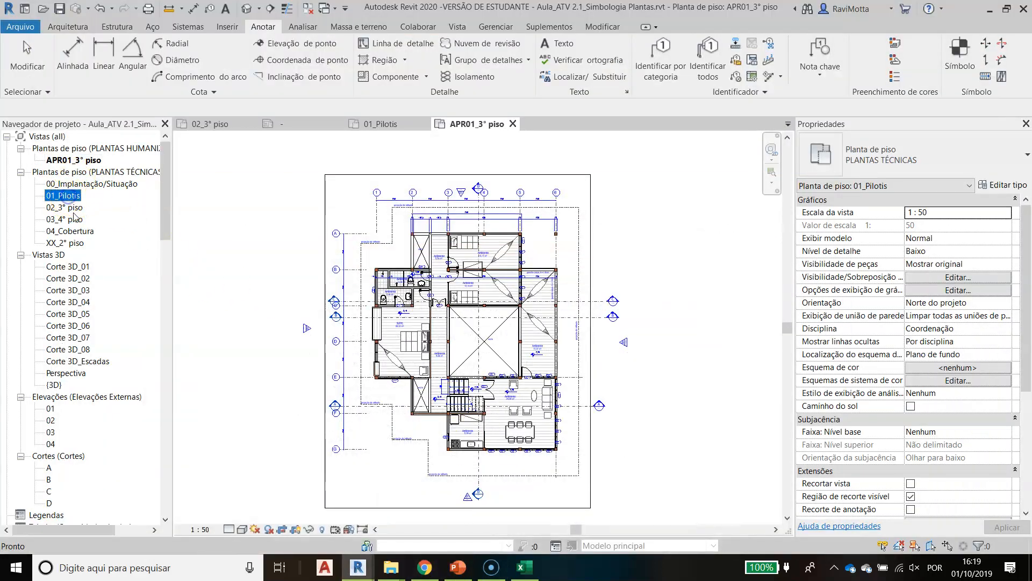
click(69, 210)
click(67, 220)
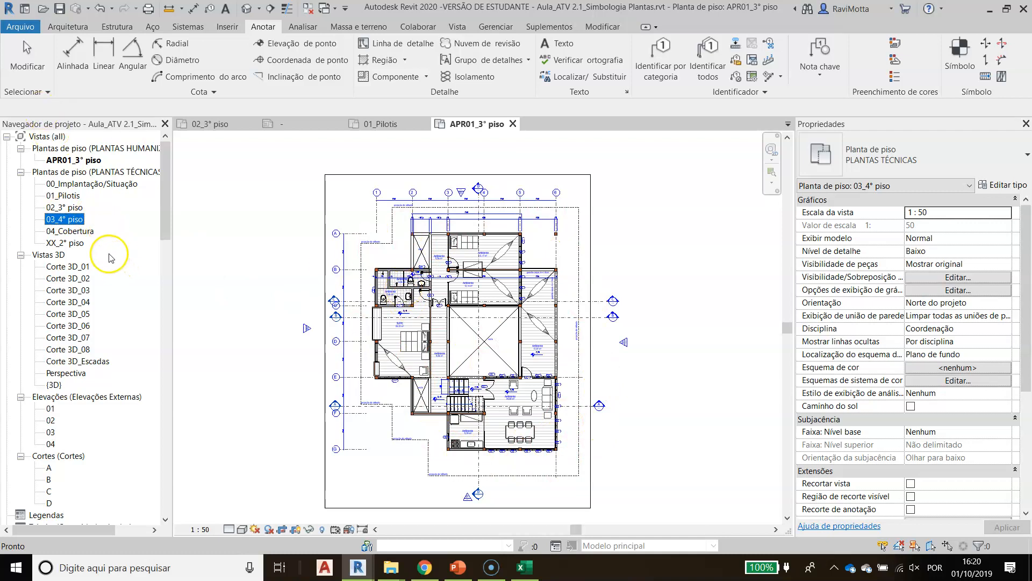
click(59, 161)
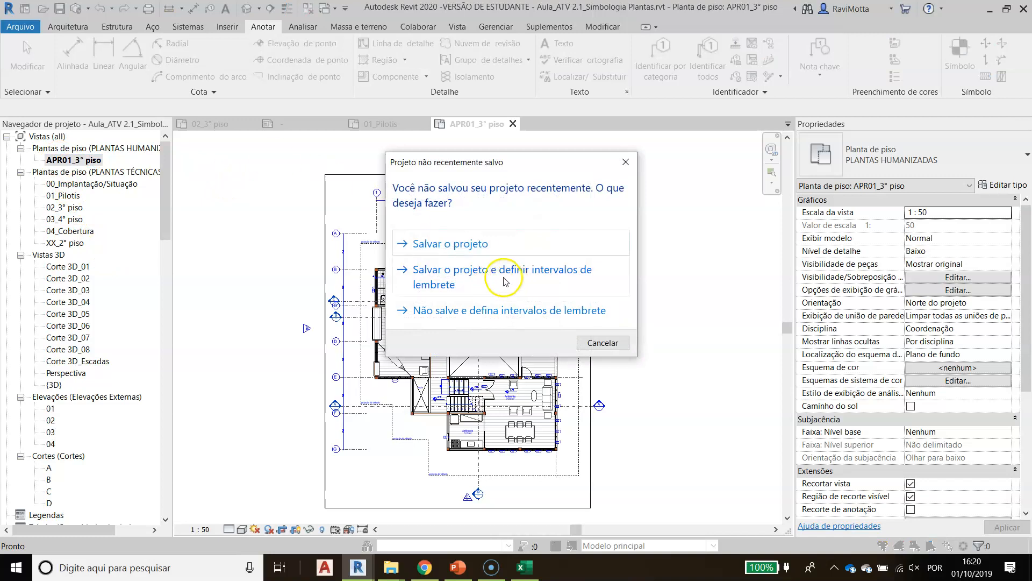
key(Escape)
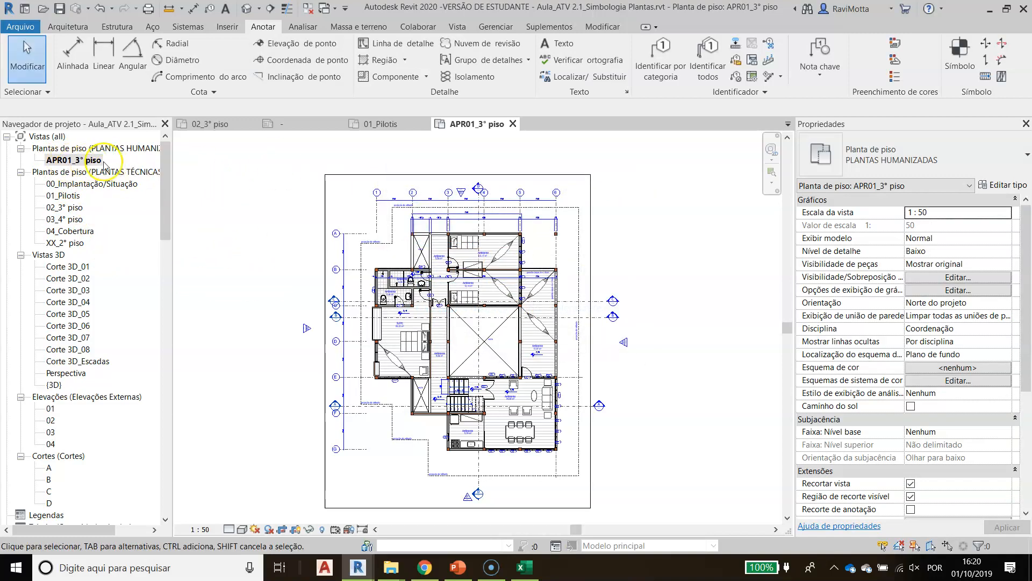
click(64, 208)
double_click(64, 207)
click(62, 209)
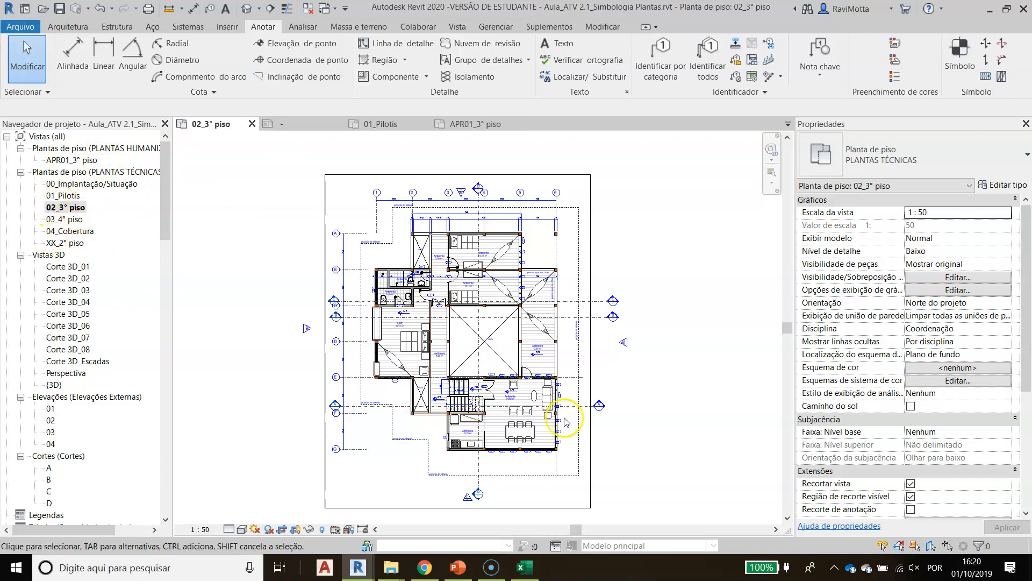
Review the PowerPoint checklist of annotations and elements to show or hide in technical floor plans, and switch back to Revit
click(458, 569)
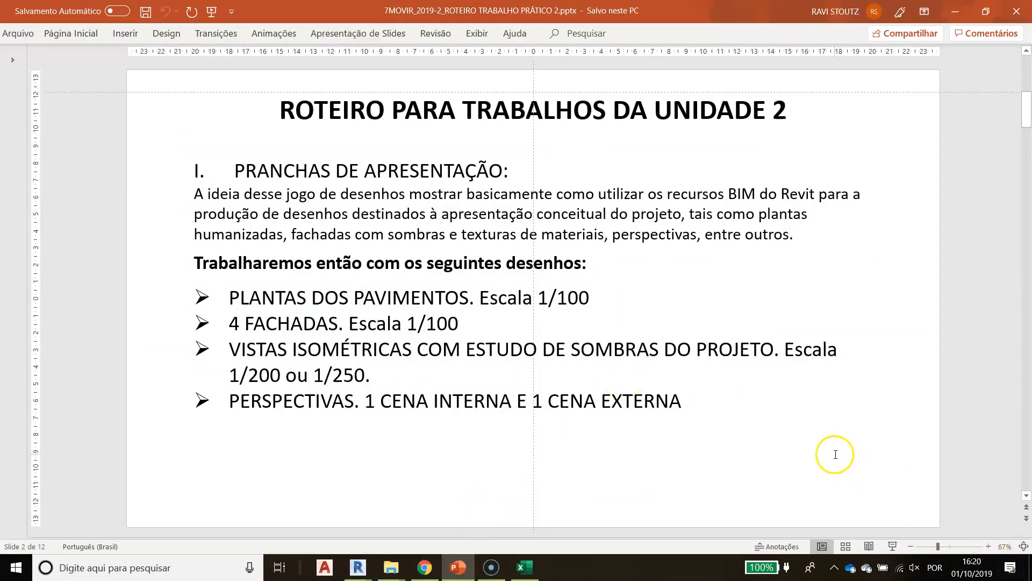
scroll(423, 355, down, 1)
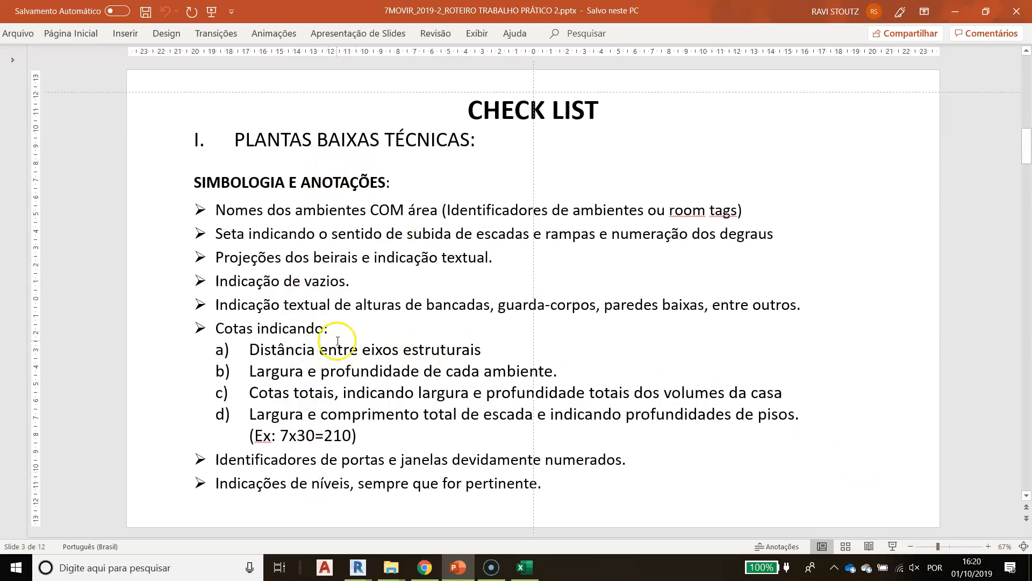
scroll(338, 341, down, 1)
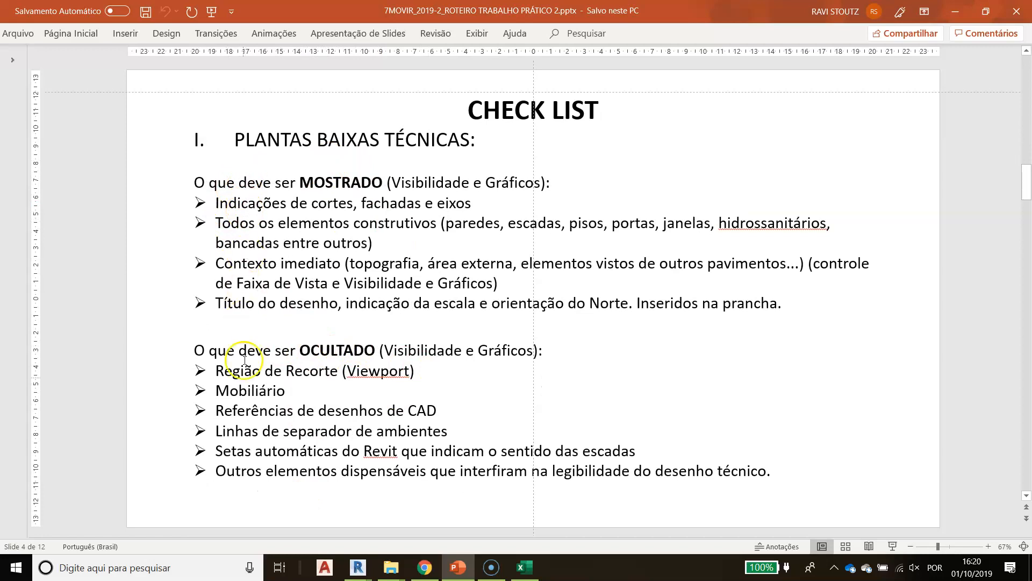
drag(387, 182, 547, 183)
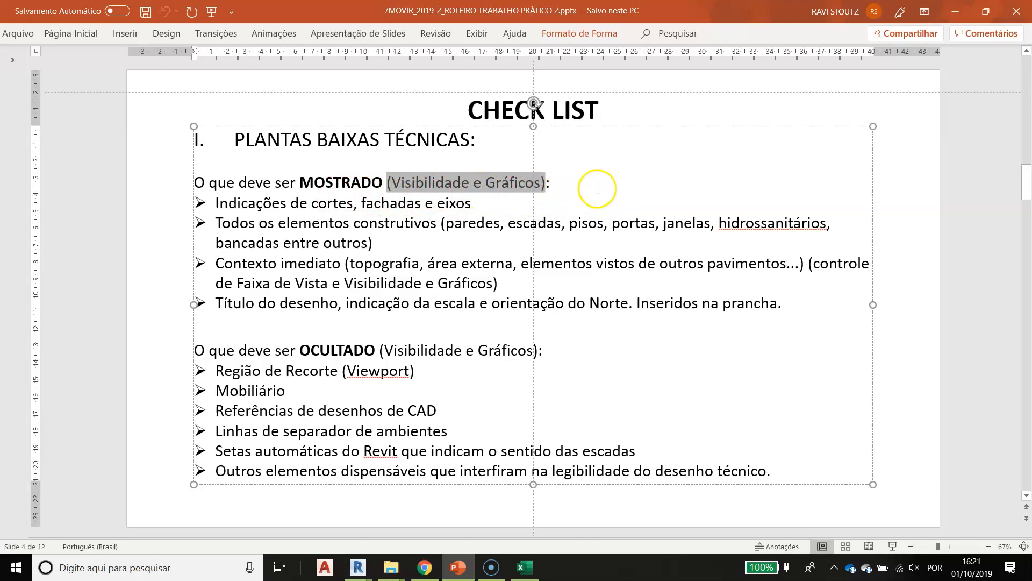
click(161, 193)
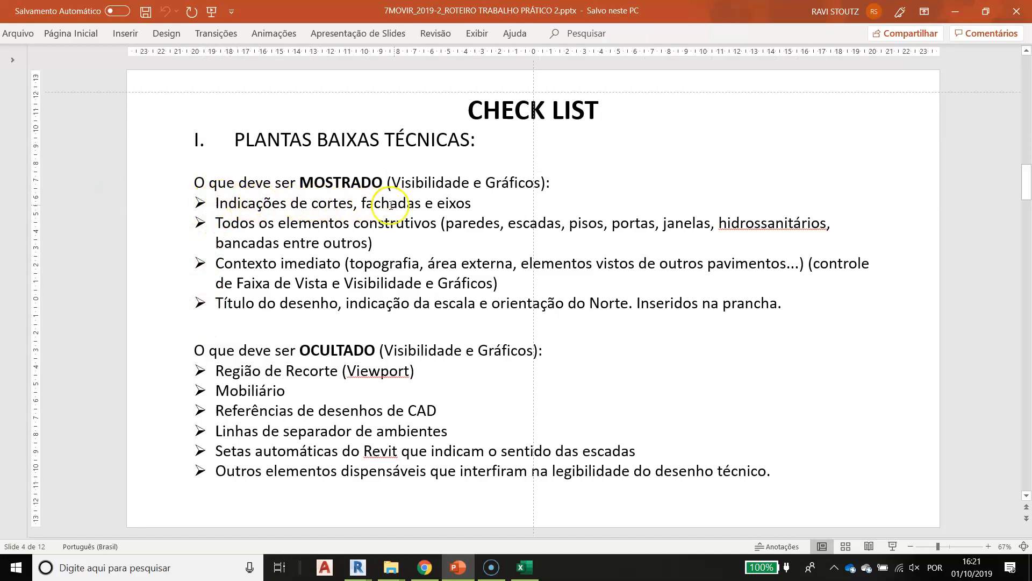
key(alt+Tab)
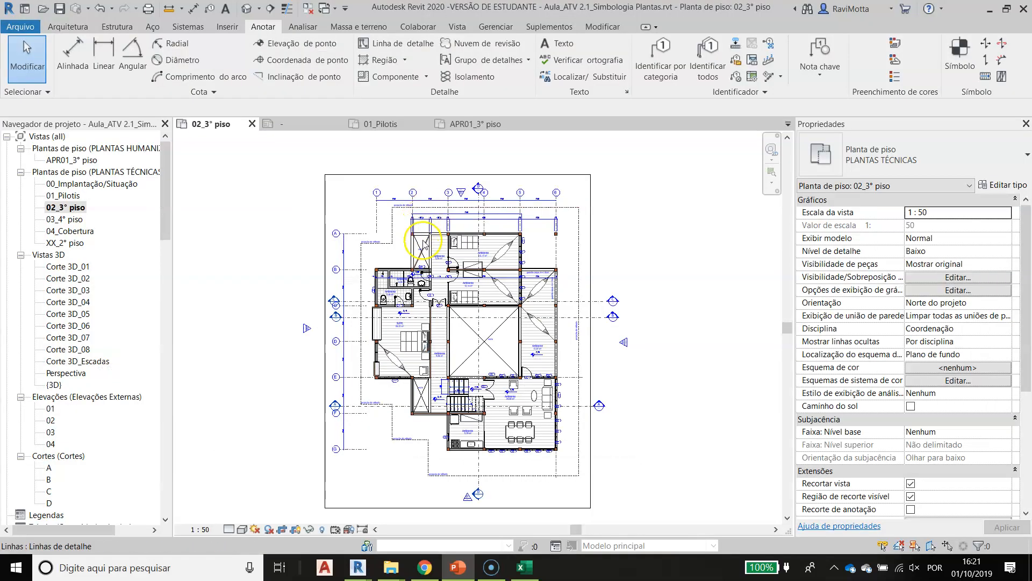
Stretch the section D line upward so its head clears the grid 4 bubble
scroll(447, 183, up, 3)
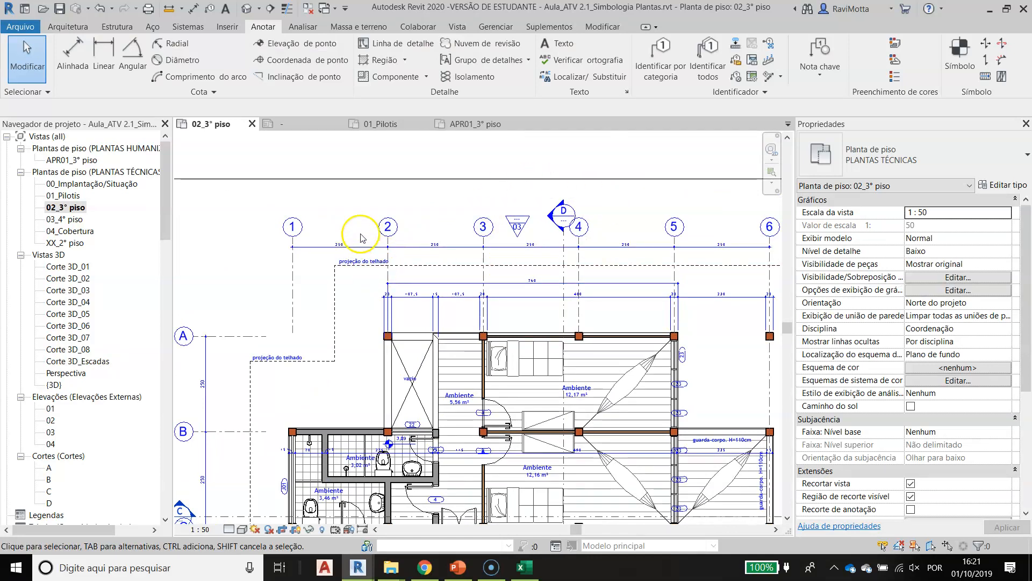
scroll(597, 233, up, 1)
click(554, 245)
scroll(560, 224, up, 2)
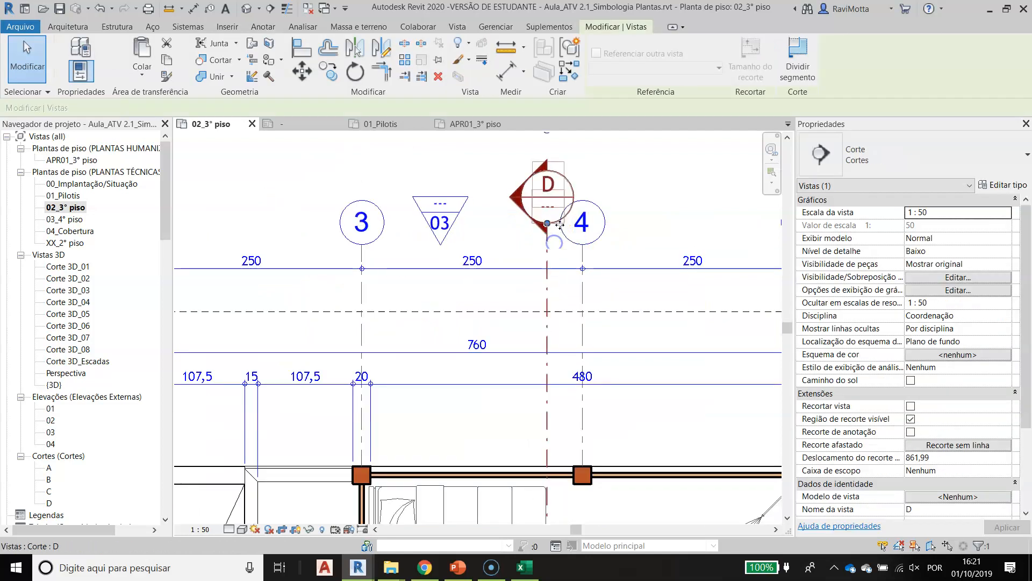
drag(548, 223, 547, 197)
scroll(636, 205, down, 1)
middle_drag(607, 221, 480, 221)
scroll(483, 289, down, 1)
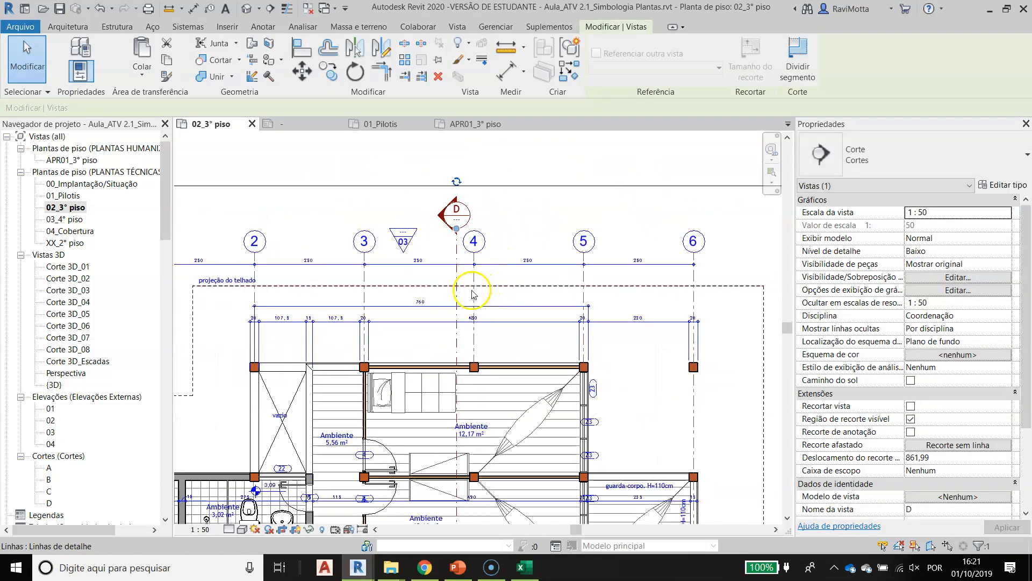
Stretch the left ends of section lines C and B outward so their heads clear the grid C bubble
scroll(477, 249, down, 2)
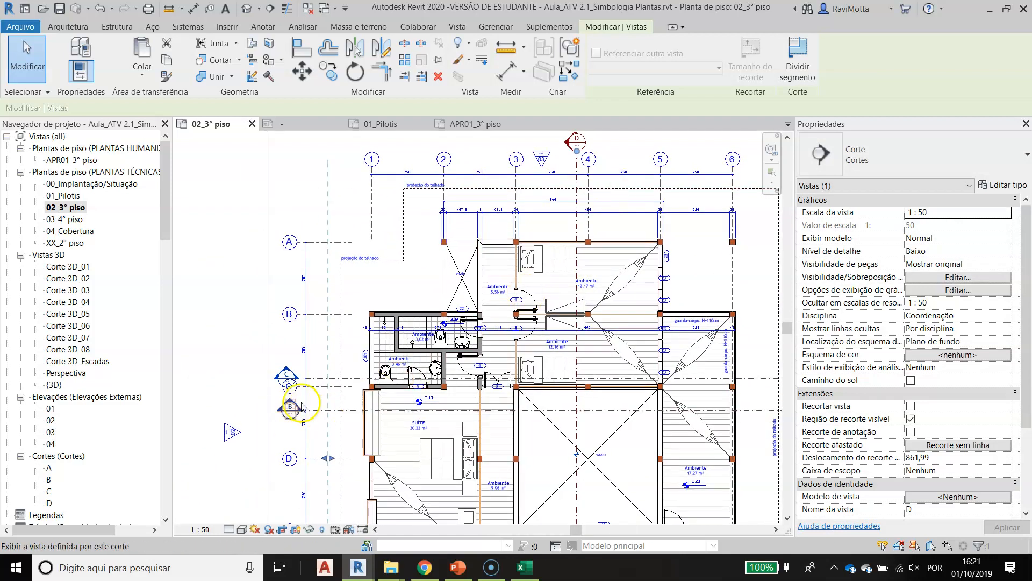
scroll(301, 399, up, 2)
click(293, 365)
scroll(293, 371, up, 3)
drag(290, 355, 221, 356)
scroll(239, 375, down, 2)
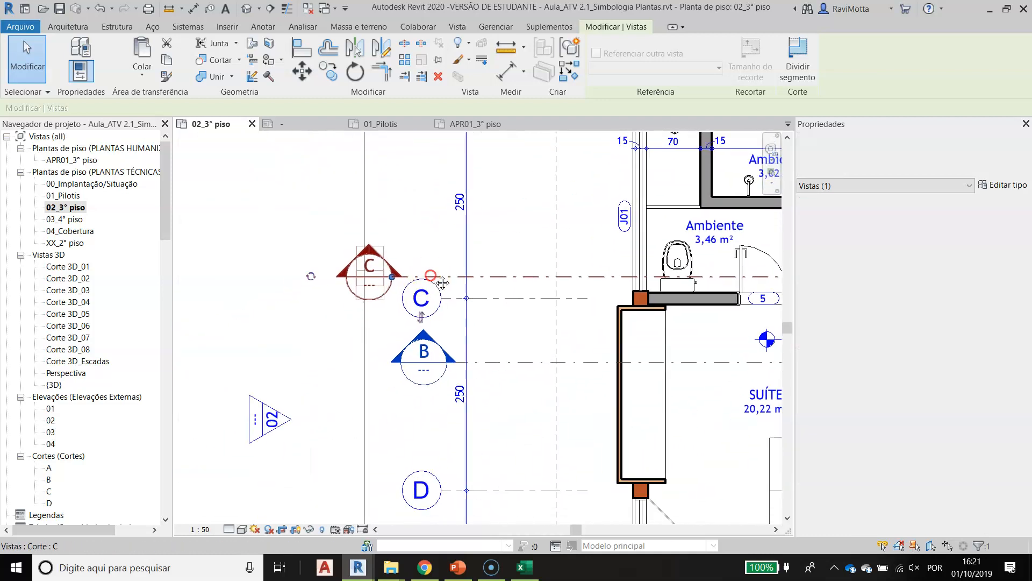
click(451, 359)
drag(450, 359, 392, 360)
scroll(282, 399, down, 2)
Select the view arrow of elevation 02 beside the plan to display its view line and depth limit
middle_drag(283, 398, 392, 302)
click(355, 330)
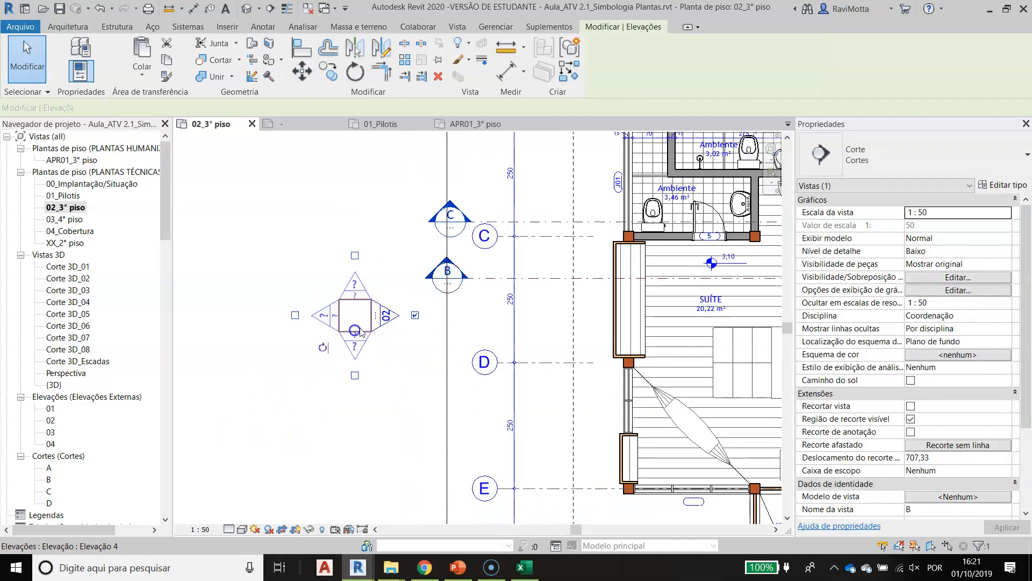
scroll(393, 314, down, 2)
key(Escape)
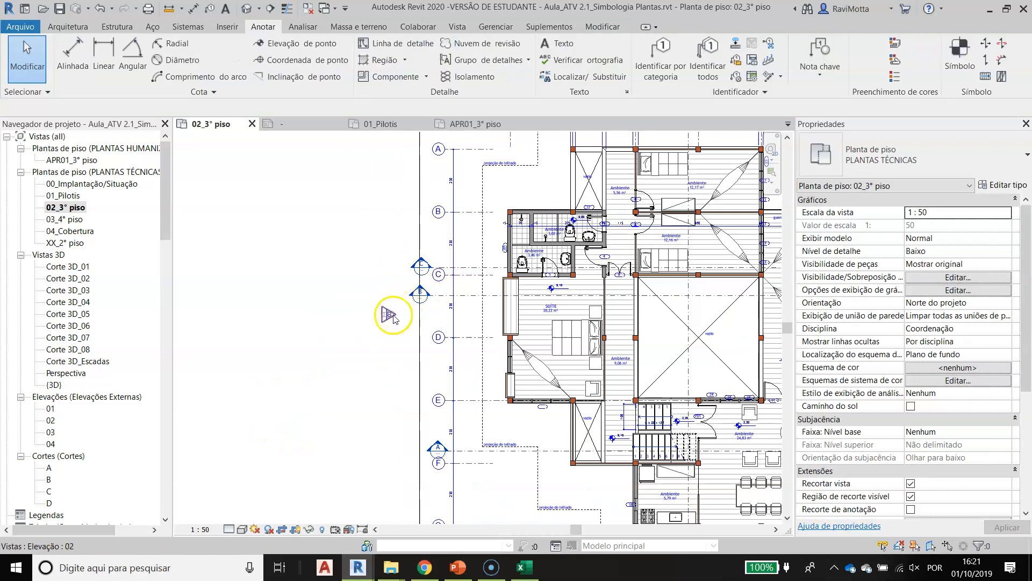
scroll(392, 317, up, 2)
click(394, 320)
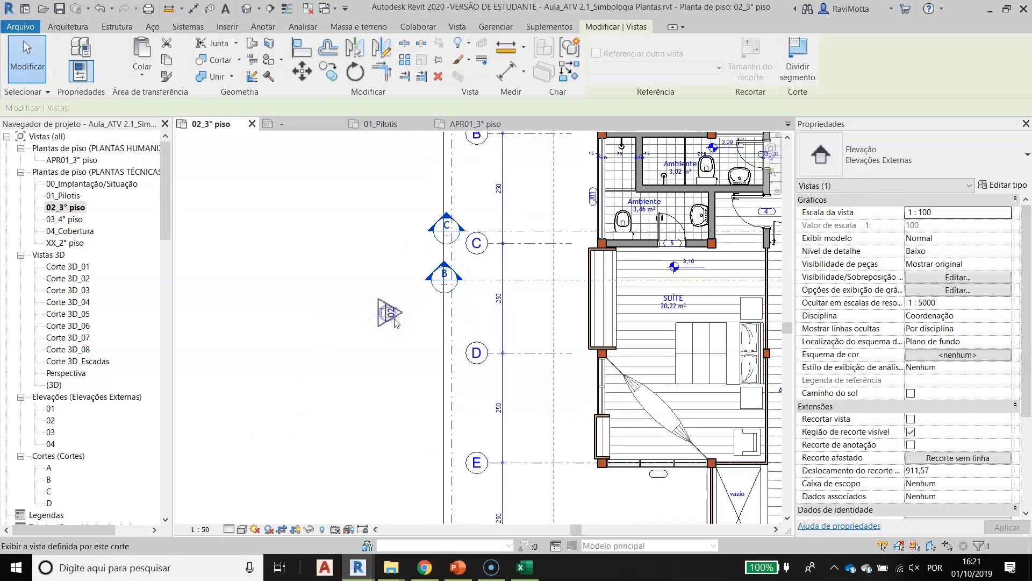
scroll(461, 280, down, 5)
drag(439, 299, 440, 257)
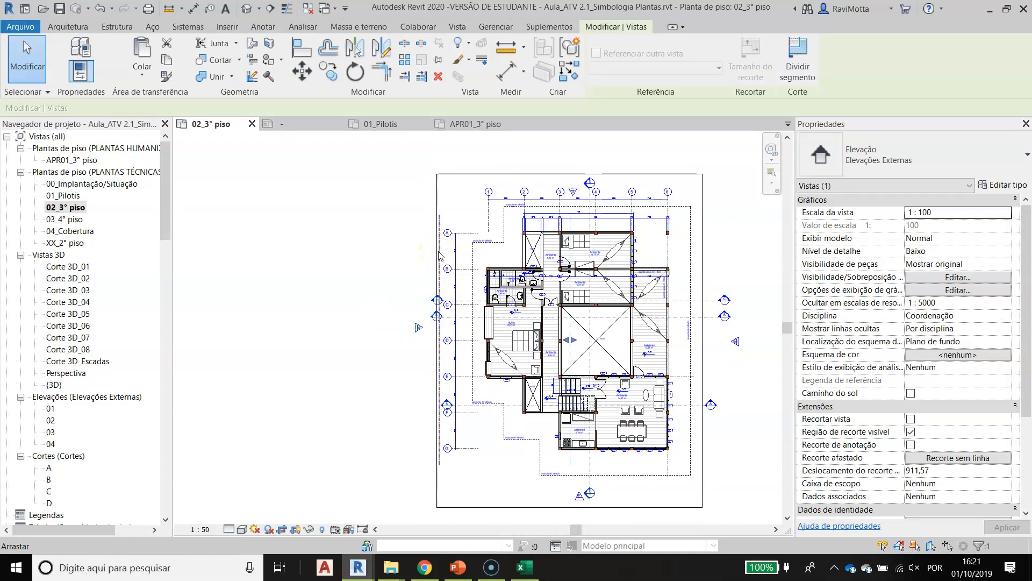
Extend elevation 02's far clip limit past the right-hand roof projection line, to an offset of 1783,79
scroll(576, 344, up, 2)
middle_drag(583, 348, 479, 283)
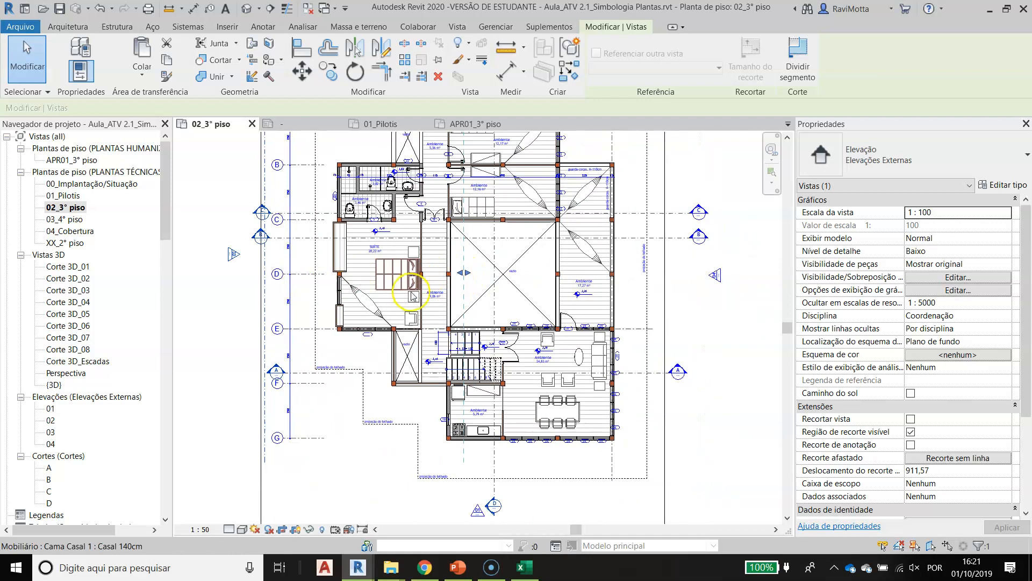
scroll(233, 251, up, 4)
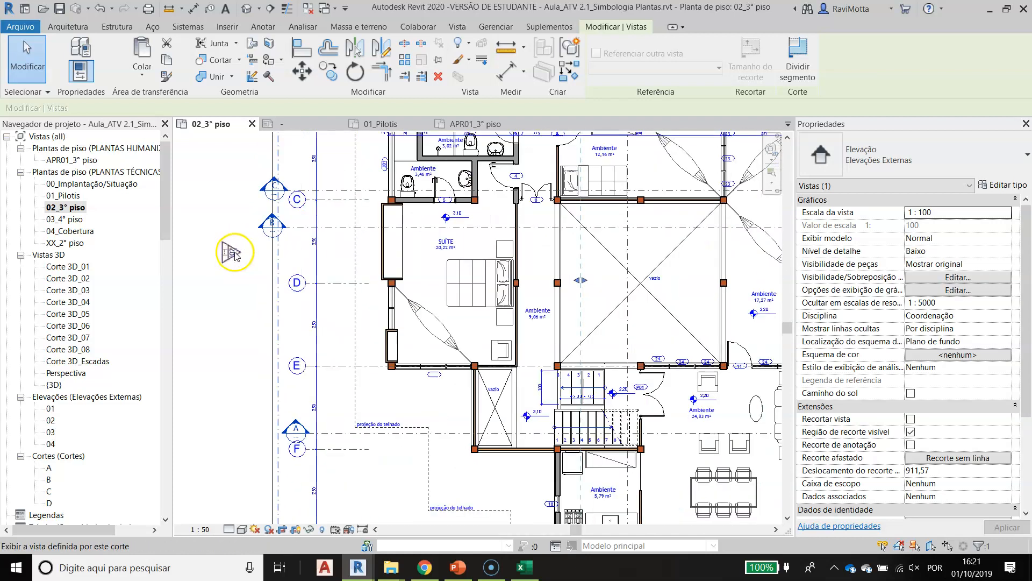
scroll(581, 284, down, 3)
middle_drag(581, 284, 498, 315)
drag(494, 306, 527, 305)
drag(623, 308, 659, 308)
Select the elevation markers below, right of and above the plan to check their view depths
scroll(585, 345, down, 3)
scroll(544, 458, up, 2)
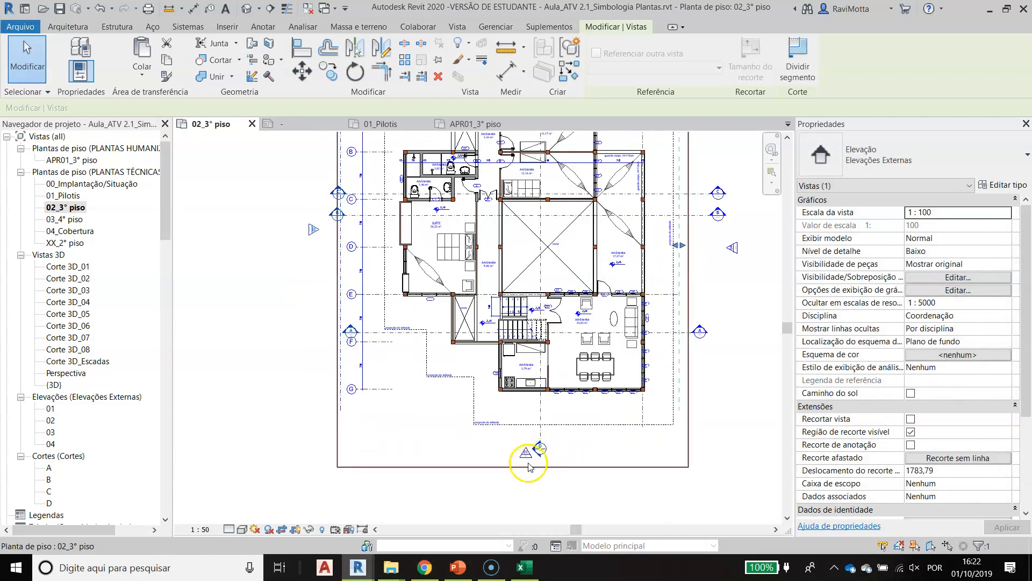
scroll(495, 376, down, 2)
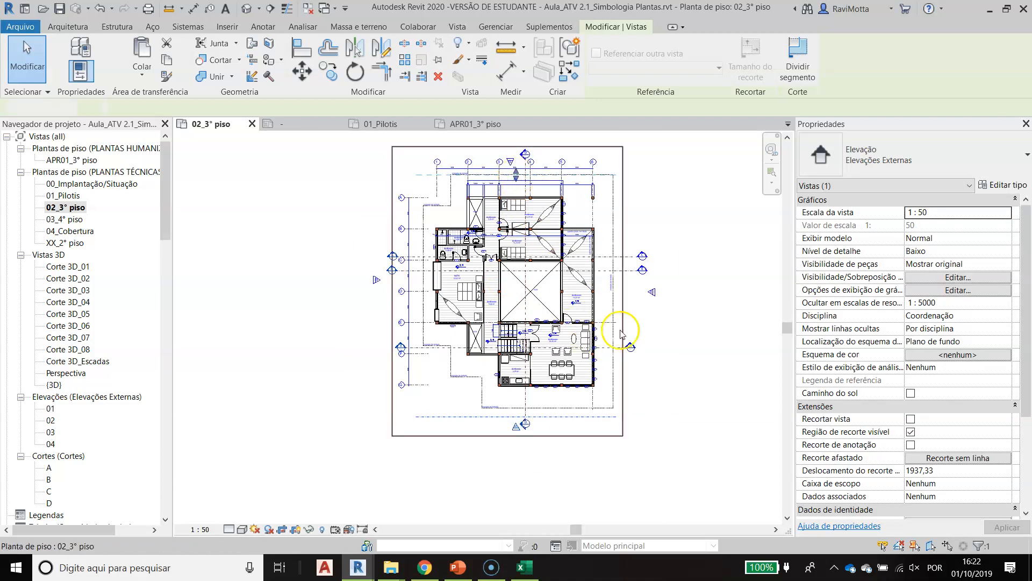
click(640, 315)
click(650, 292)
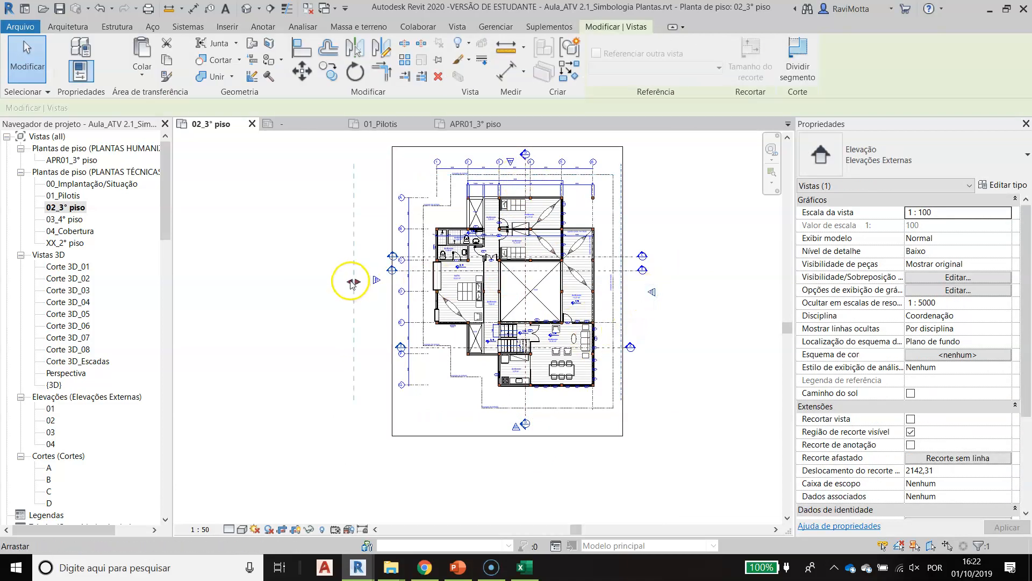
key(Escape)
click(511, 163)
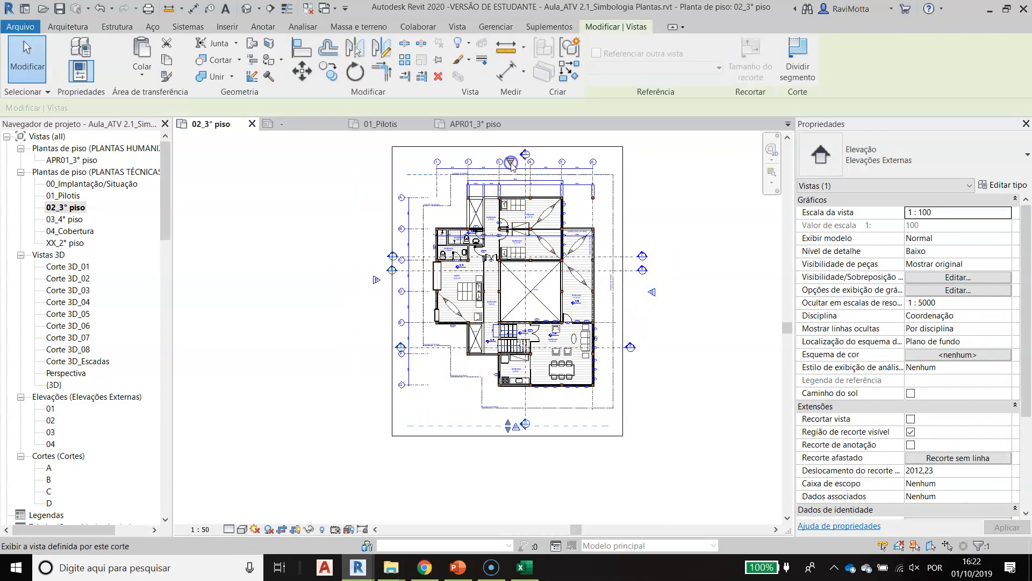
Move the elevation 02 marker beside the plan closer to it, down level with the grid D bubble
key(Escape)
scroll(371, 301, up, 5)
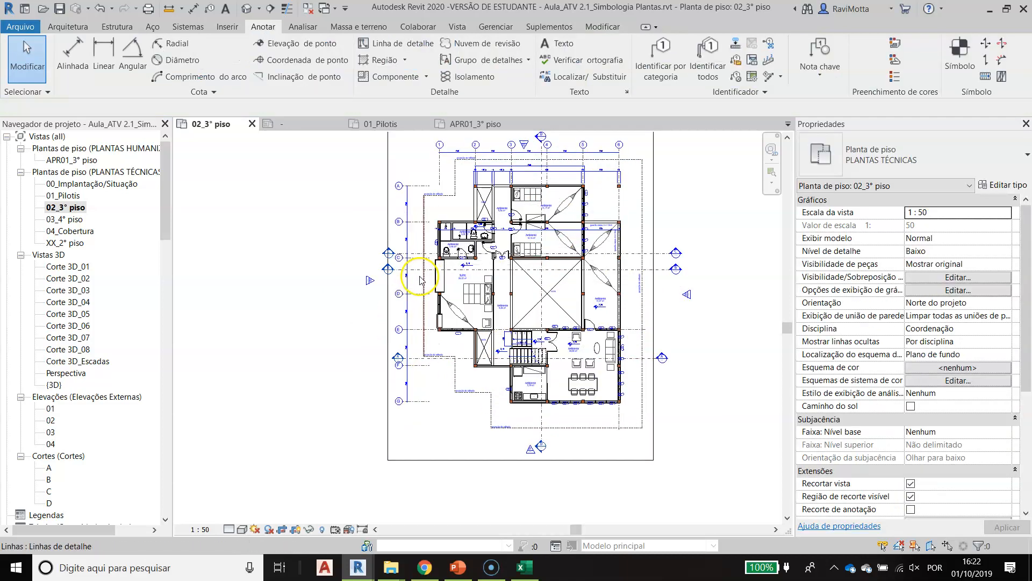
scroll(362, 275, up, 4)
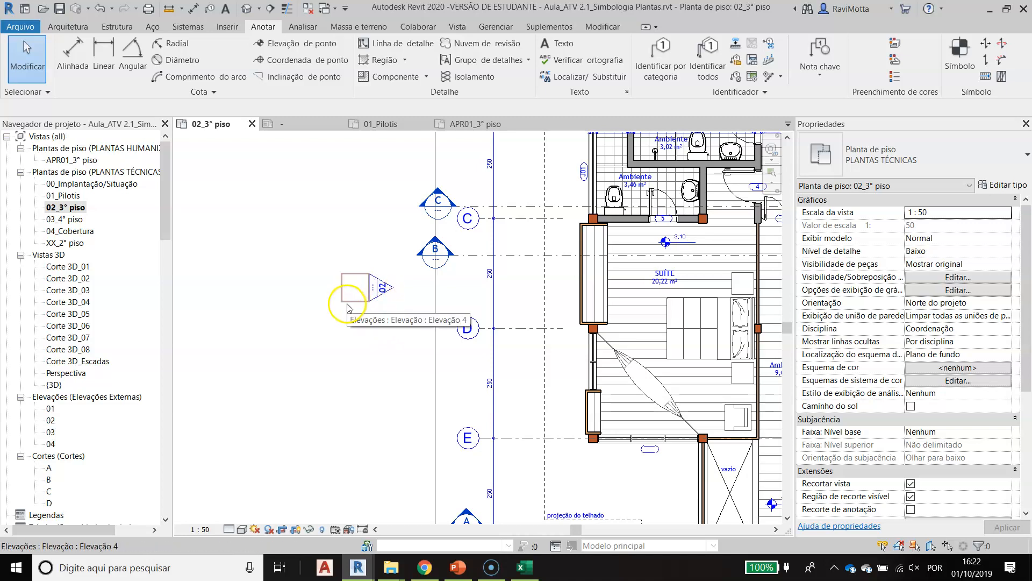
click(380, 294)
mouse_move(380, 295)
mouse_down()
mouse_move(370, 300)
mouse_move(389, 291)
mouse_move(354, 309)
mouse_move(360, 361)
mouse_move(363, 337)
mouse_move(410, 338)
mouse_up()
key(Escape)
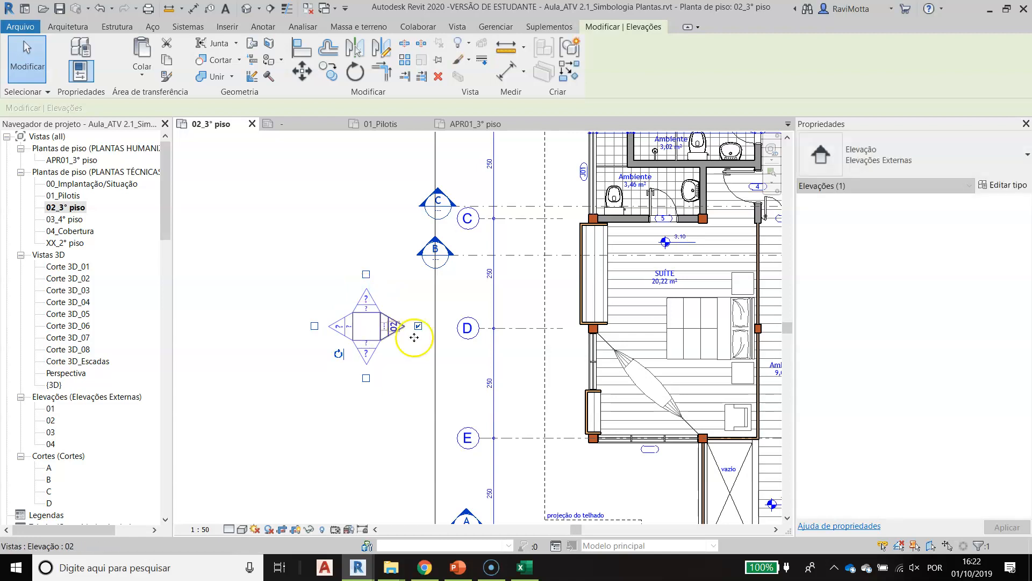
click(332, 304)
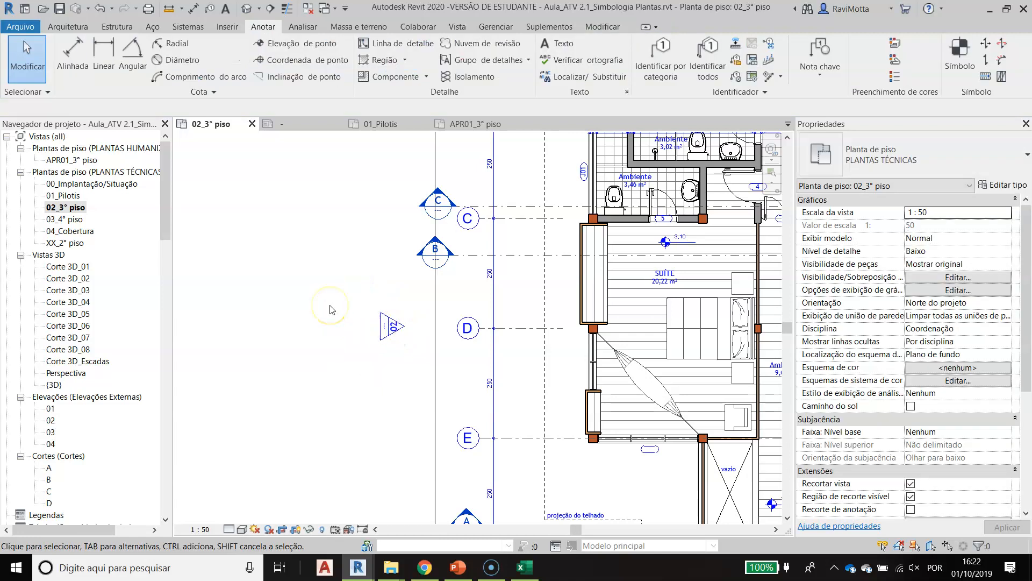
scroll(381, 323, down, 4)
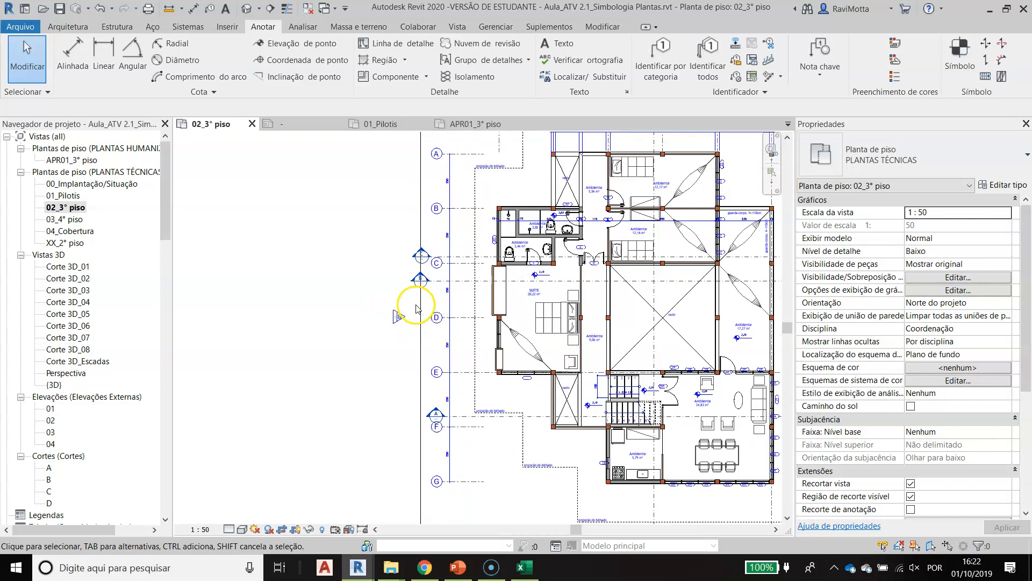
middle_drag(515, 312, 484, 484)
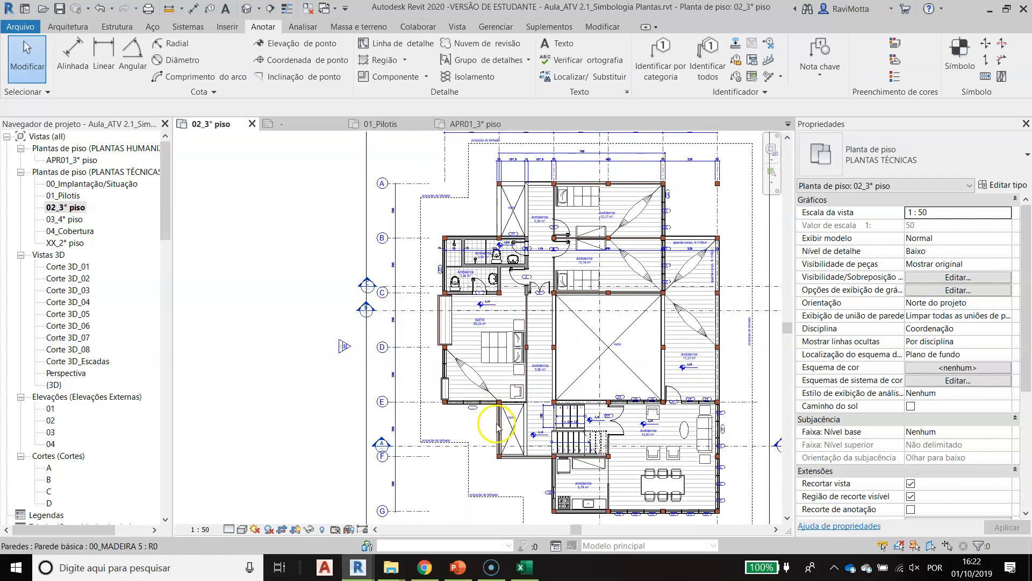
Switch to the PowerPoint checklist, review what must be hidden in technical plans, starting with Região de Recorte, and return to Revit
key(alt+Tab)
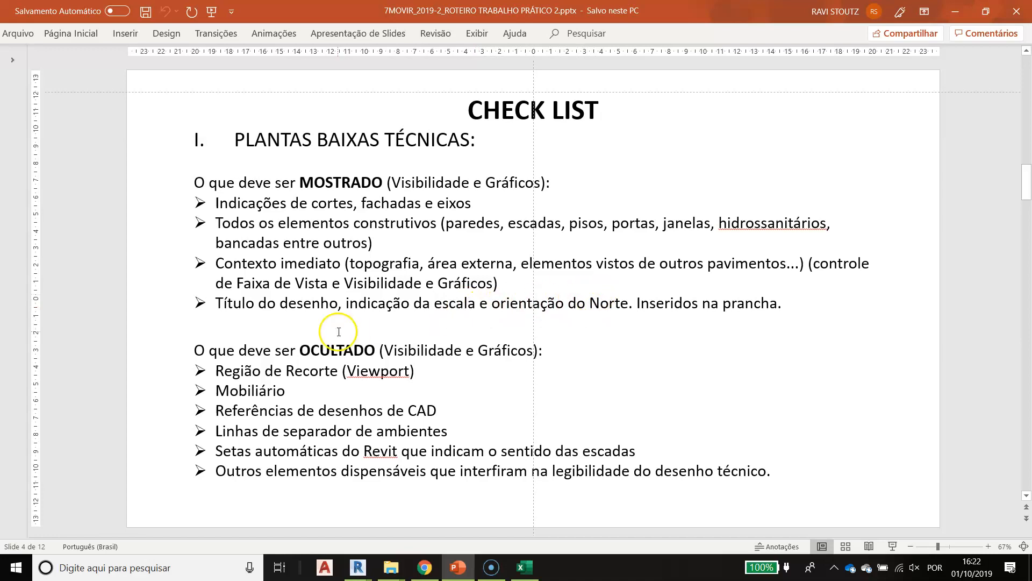
drag(202, 357, 243, 405)
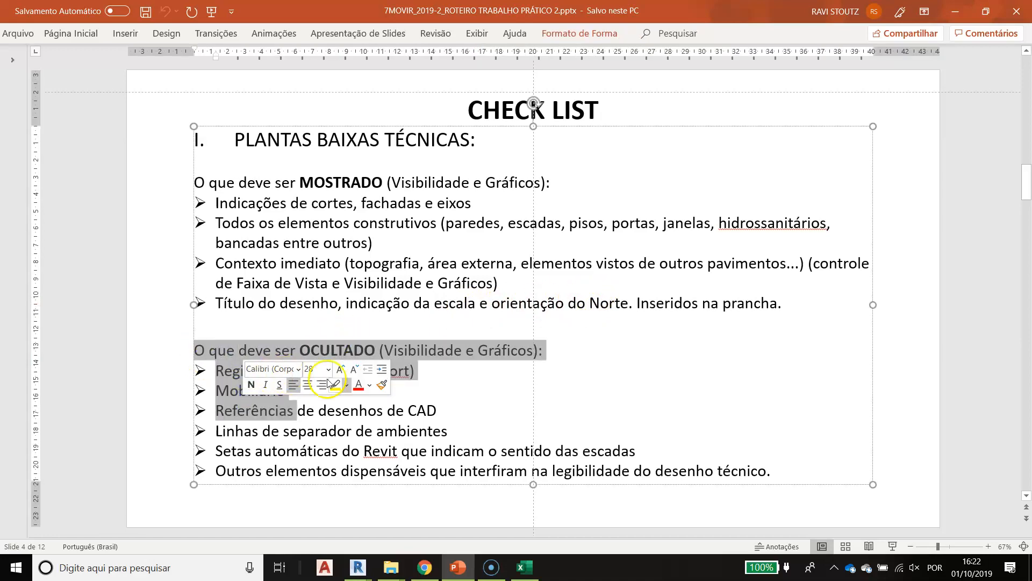
click(461, 385)
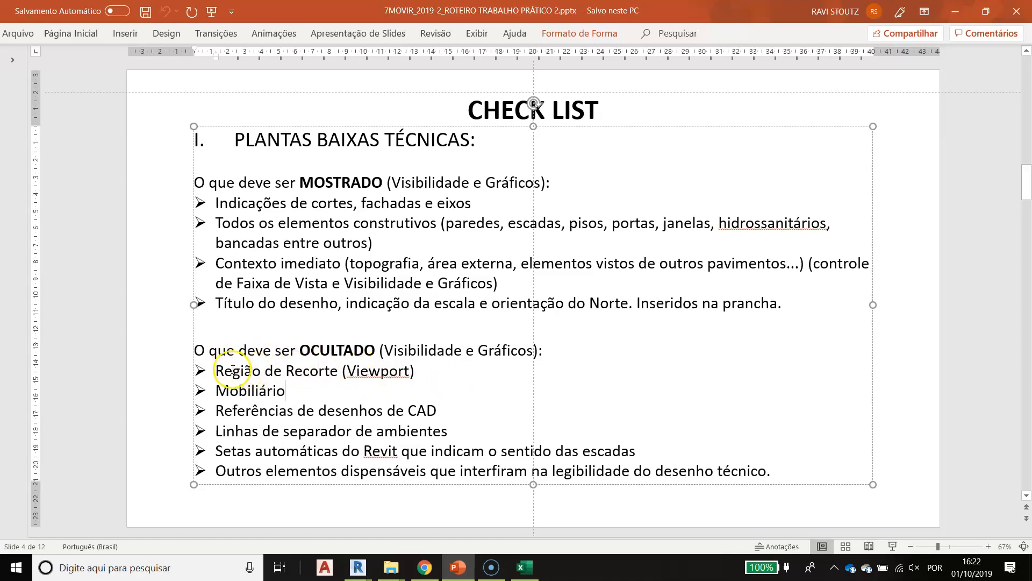
drag(236, 370, 335, 375)
key(alt+Tab)
Raise the lower edge of the plan's crop region to just below the roof projection line, and hide the crop region
scroll(319, 384, down, 3)
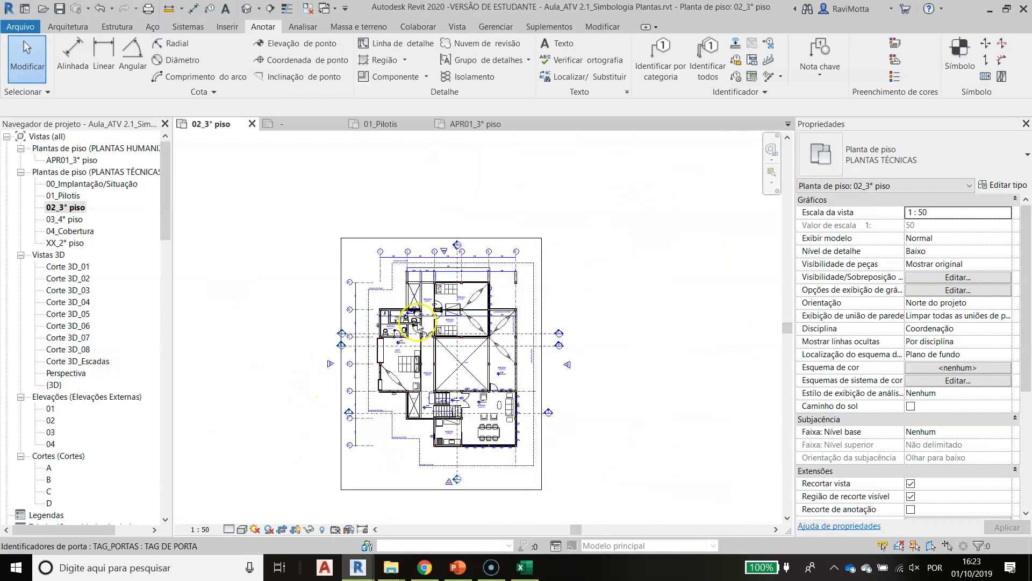
click(539, 238)
drag(441, 490, 442, 474)
drag(350, 473, 351, 473)
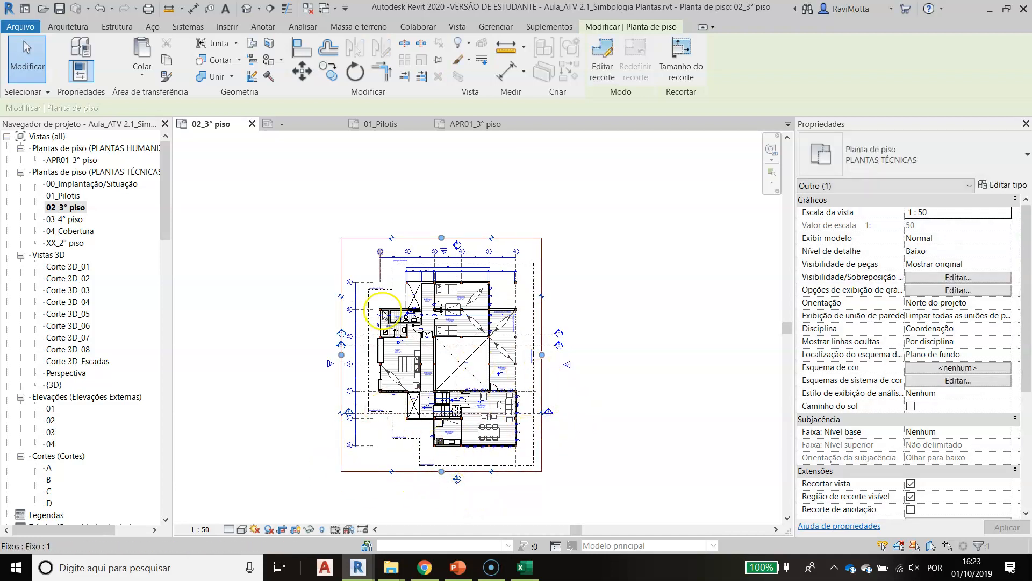
click(295, 531)
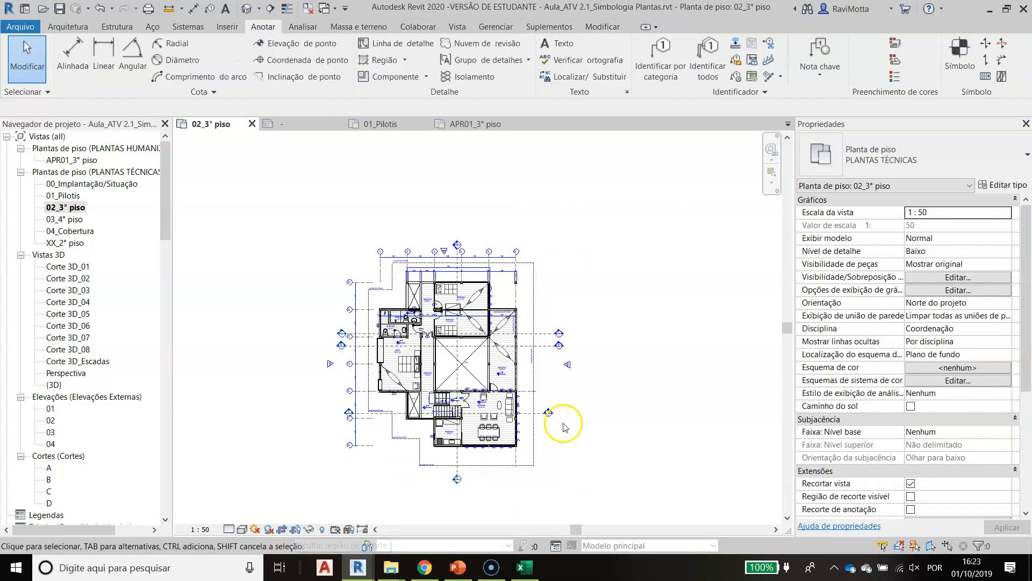
Pull the right-hand heads of section lines B and C and the elevation 04 marker inward, aligned with section A's head
scroll(534, 464, up, 1)
scroll(502, 461, up, 1)
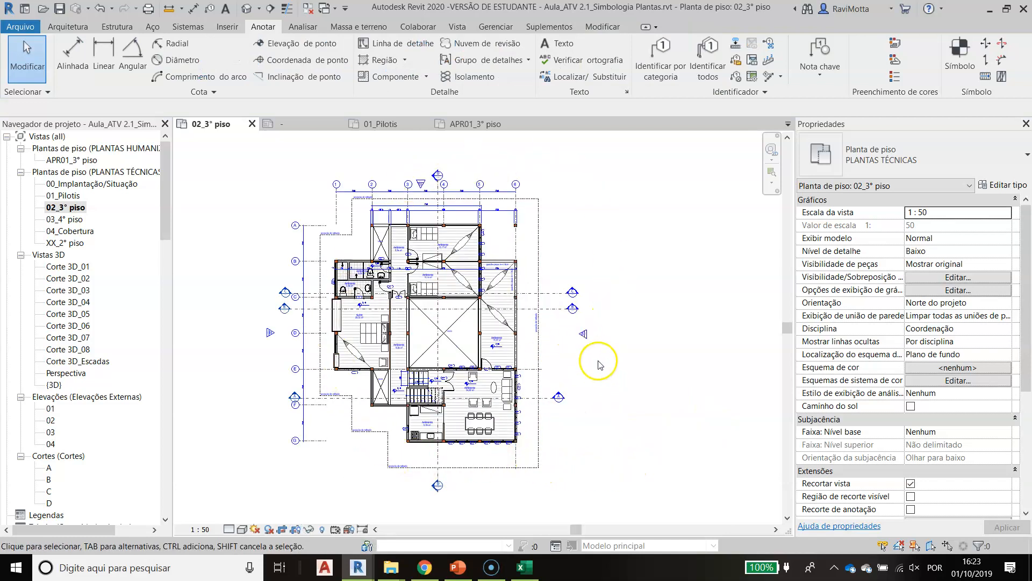
scroll(552, 328, up, 2)
click(555, 298)
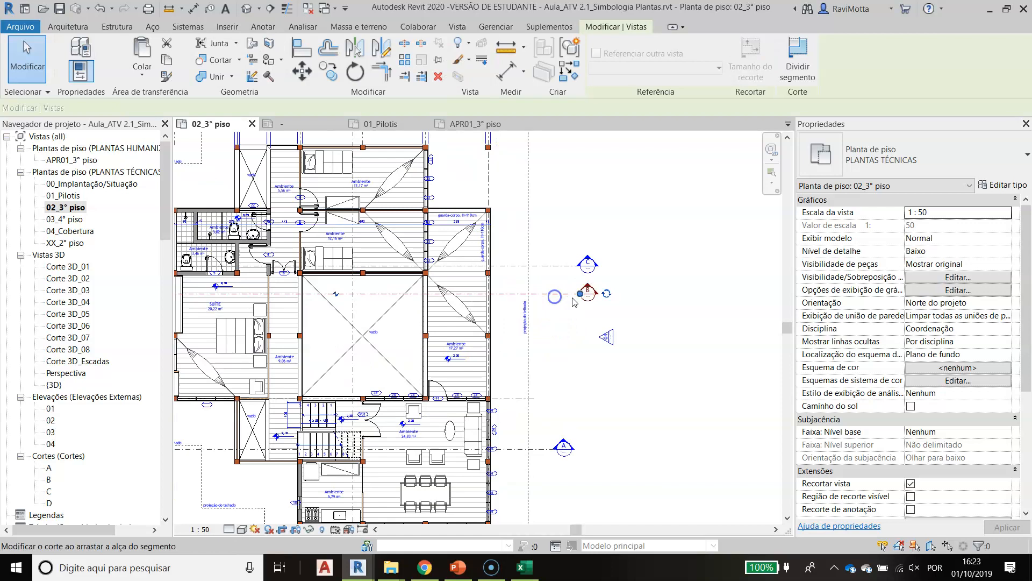
drag(580, 294, 558, 297)
mouse_move(605, 335)
mouse_down()
mouse_move(616, 336)
mouse_move(575, 336)
mouse_up()
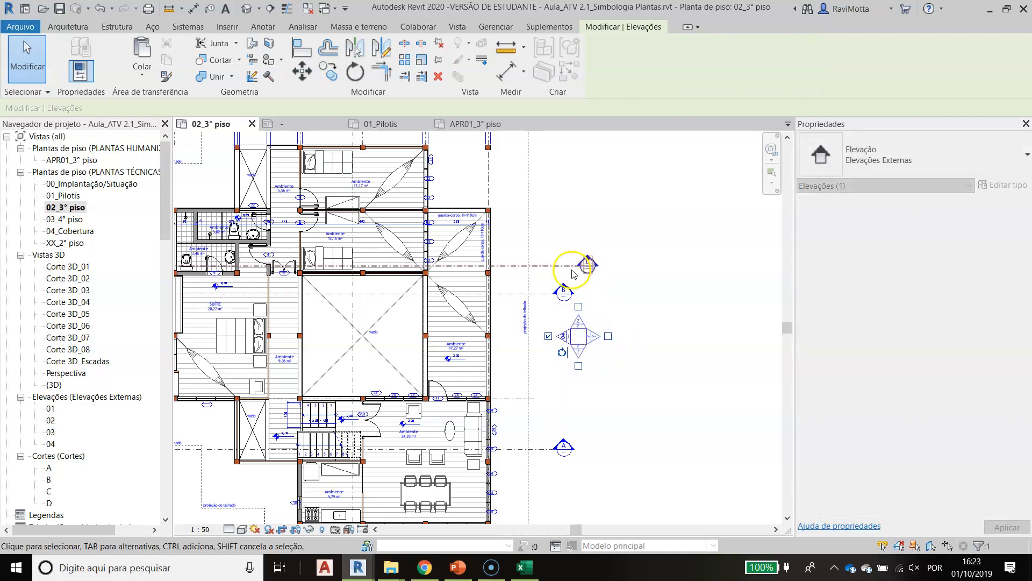
click(571, 266)
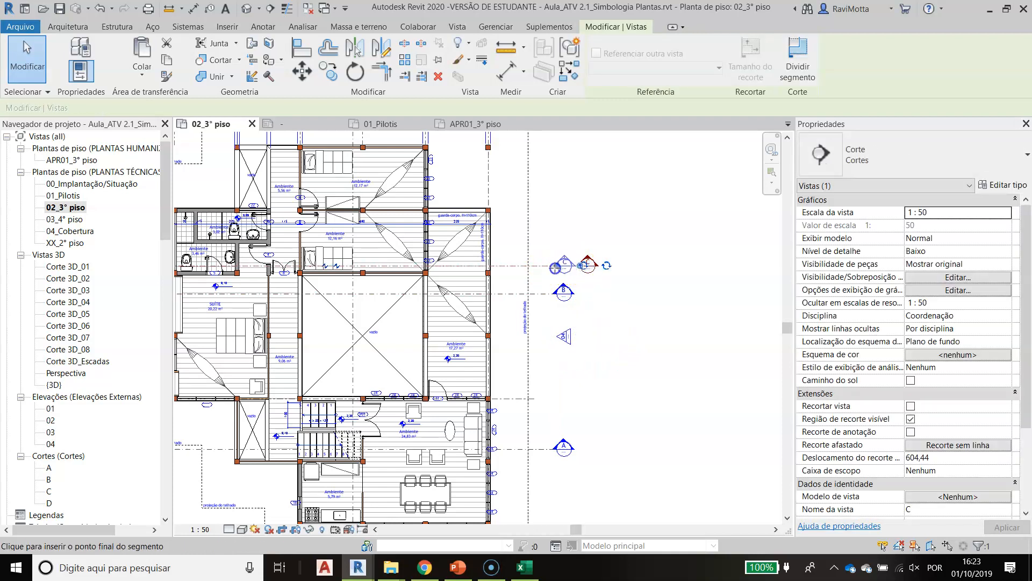
click(611, 403)
scroll(576, 399, down, 3)
middle_drag(514, 376, 563, 336)
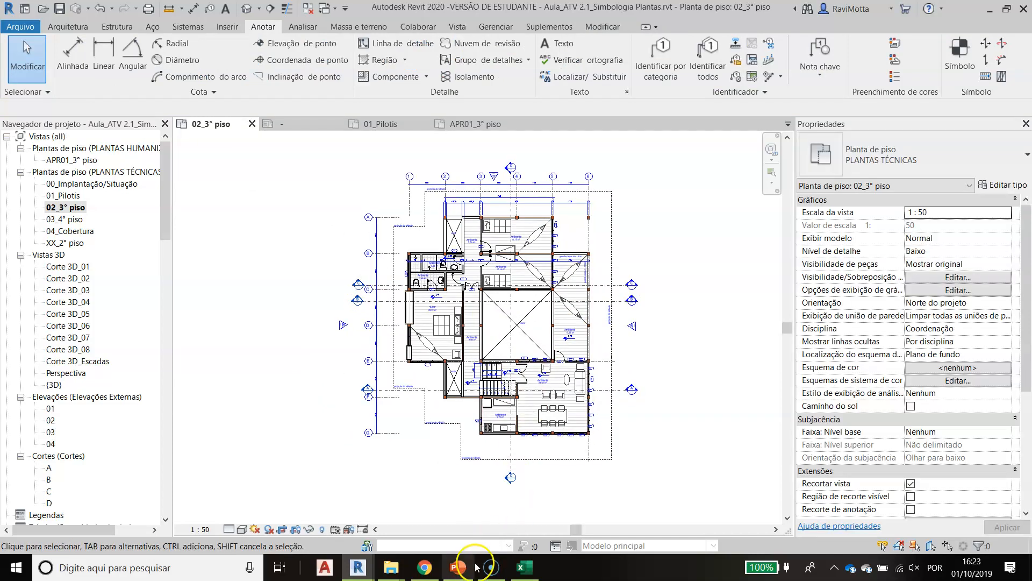
Check the Mobiliário item in the PowerPoint checklist's list of elements to hide, and return to Revit
click(457, 568)
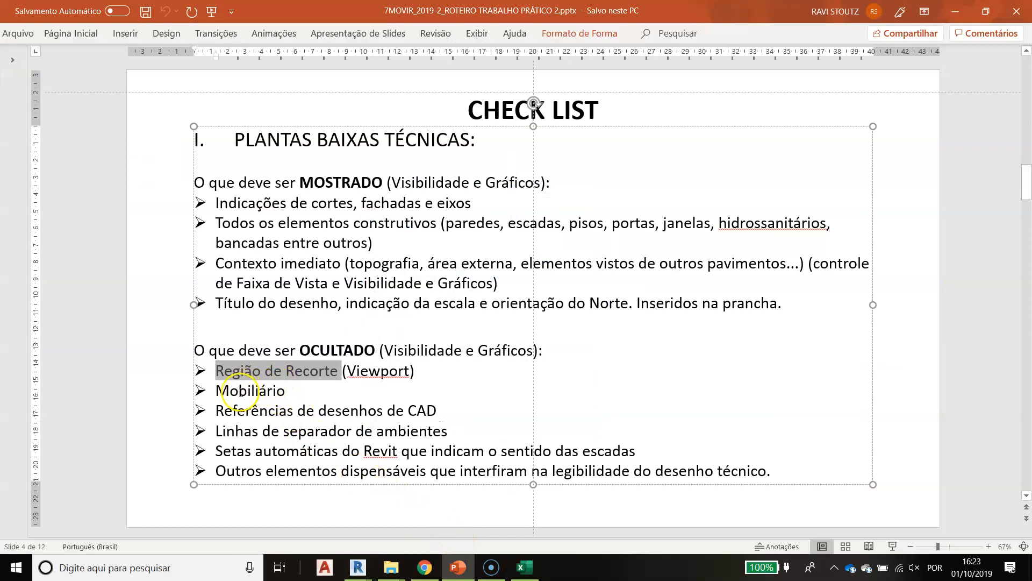
drag(216, 390, 289, 391)
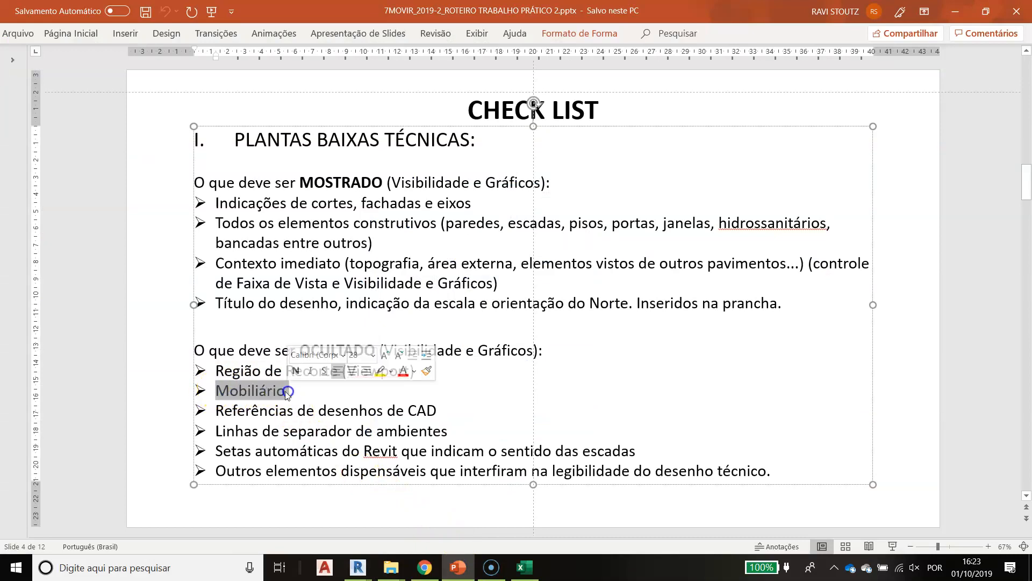
click(211, 405)
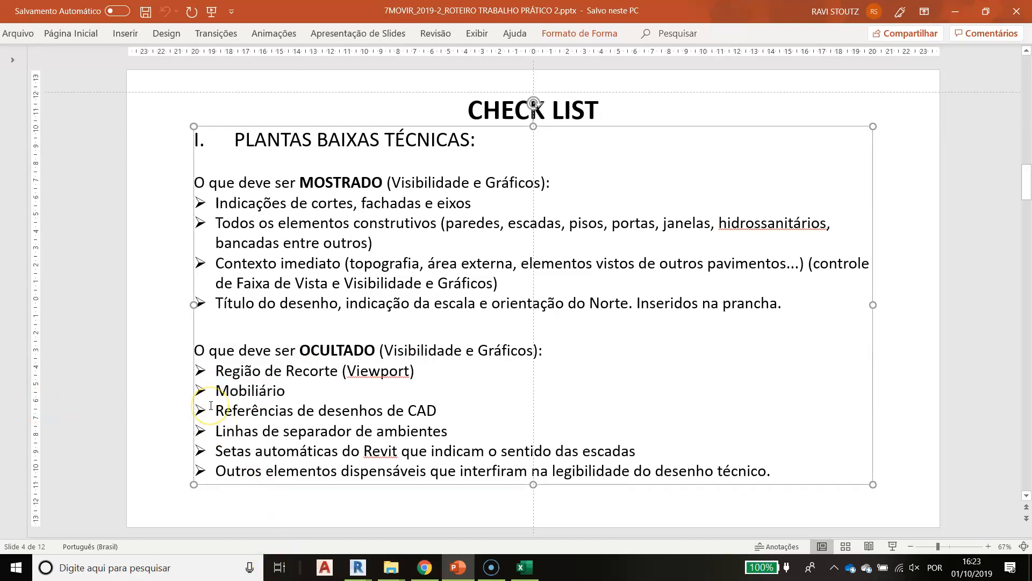
key(alt+Tab)
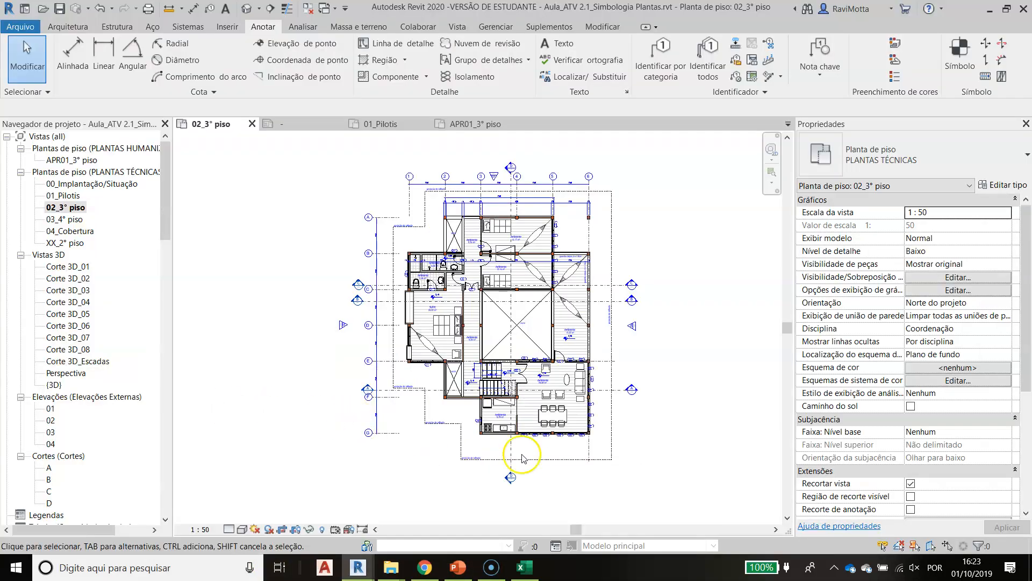
Select the suite's double bed and hammock in turn to check which category they belong to
scroll(476, 325, up, 5)
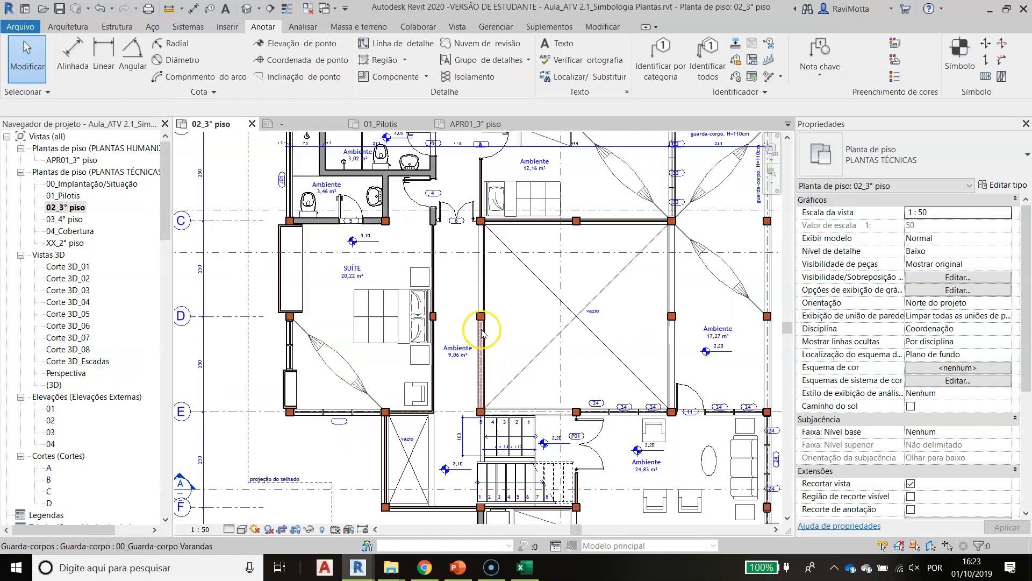
middle_drag(458, 422, 409, 394)
click(340, 370)
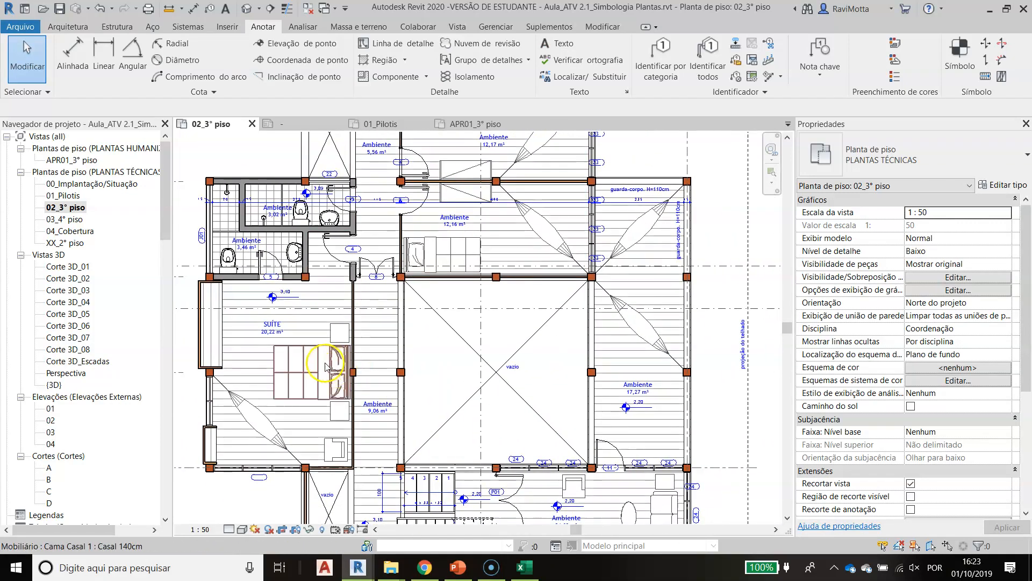
click(330, 362)
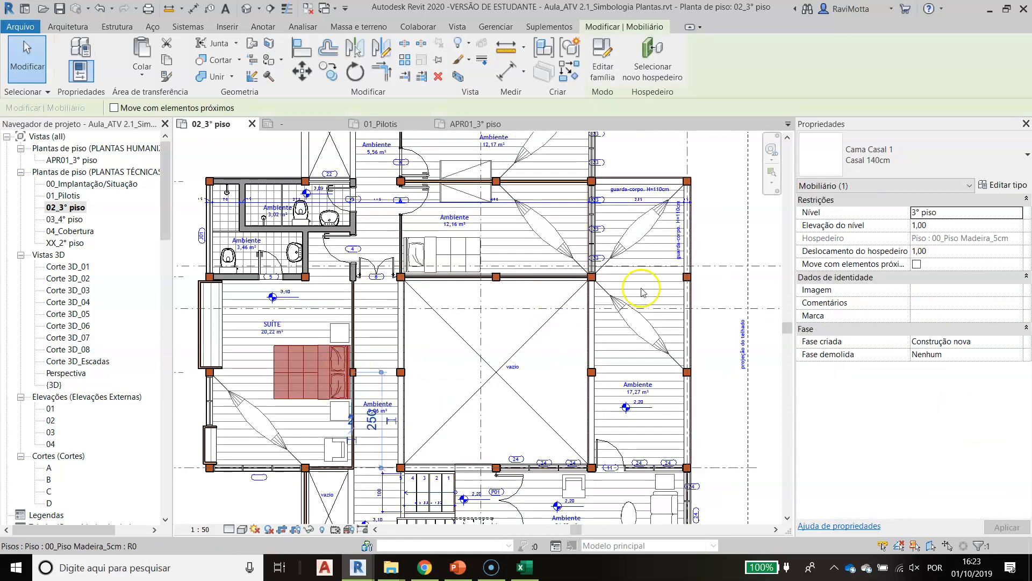
click(264, 419)
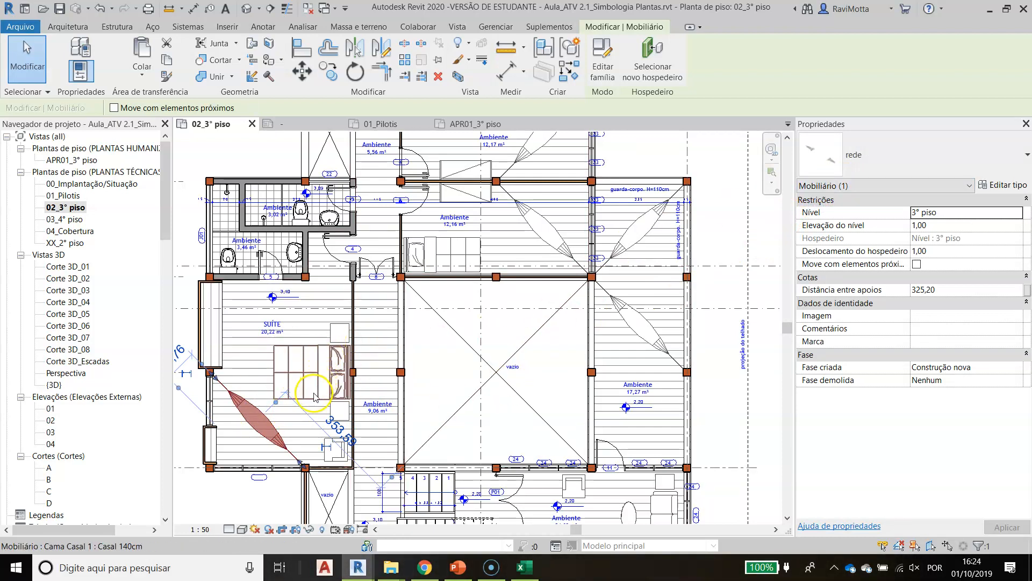
Hide the whole Mobiliário category in the 02_3° piso view, starting from the suite's double bed
click(324, 376)
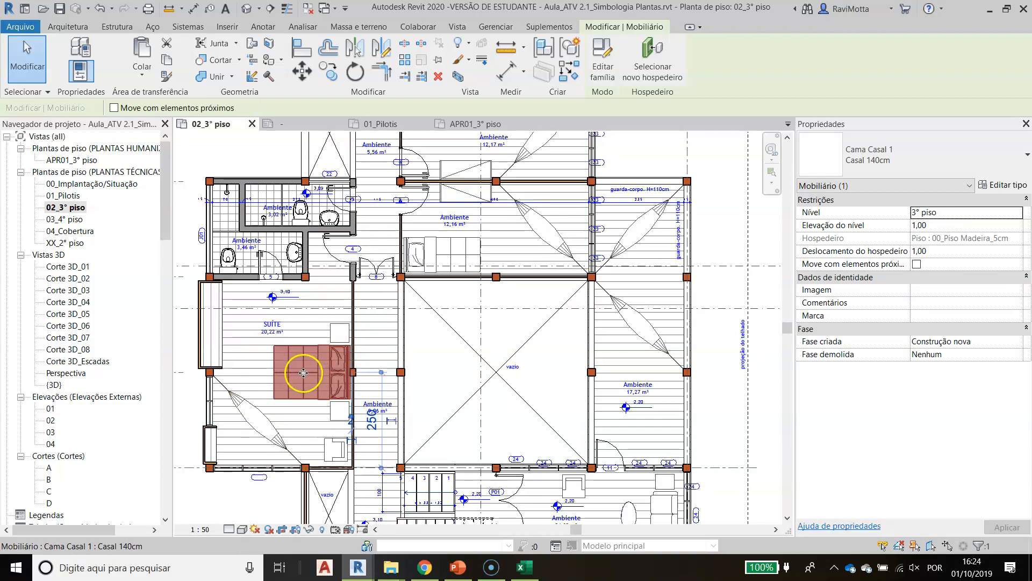
right_click(303, 373)
mouse_move(344, 238)
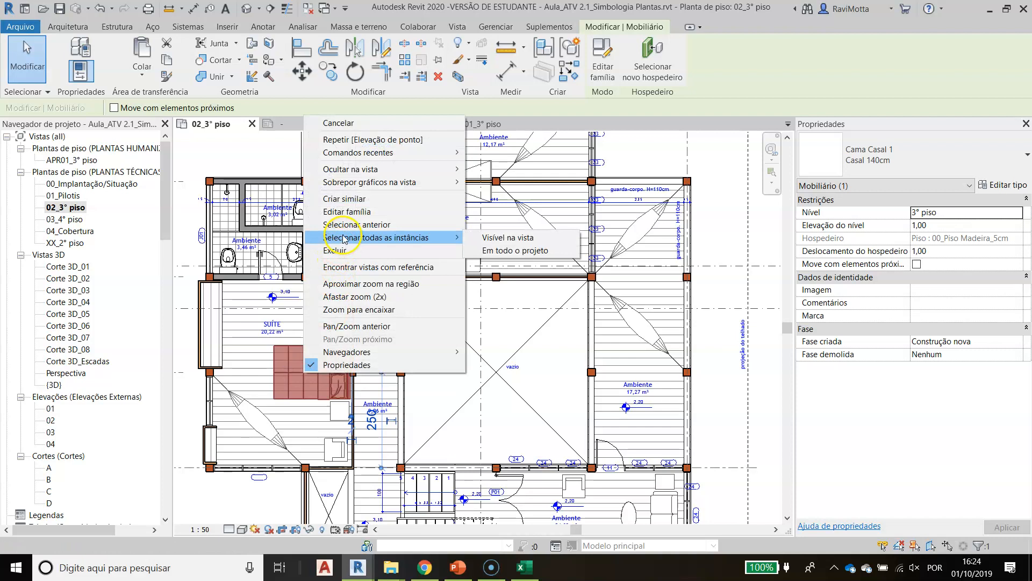
mouse_move(359, 172)
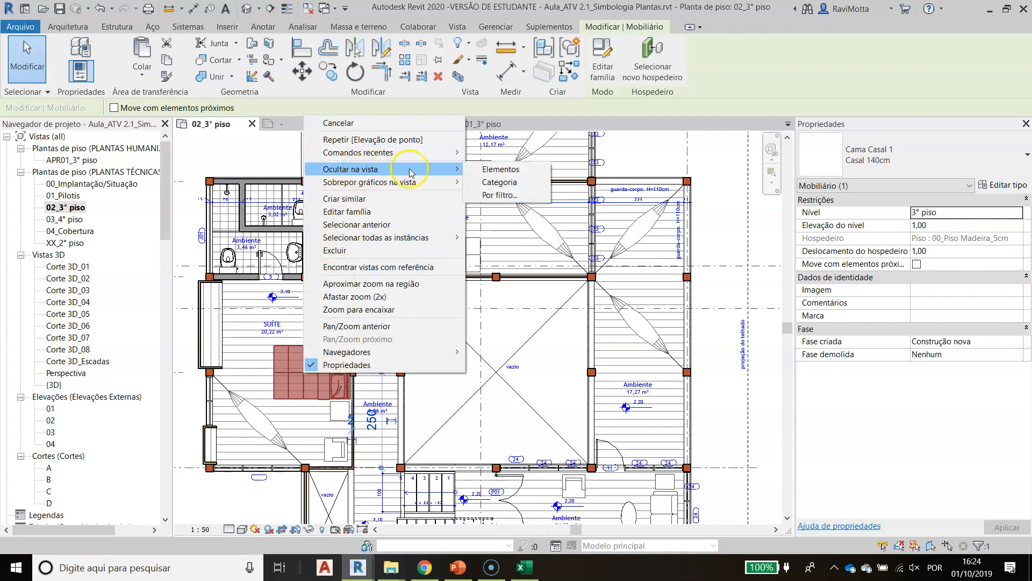
click(506, 183)
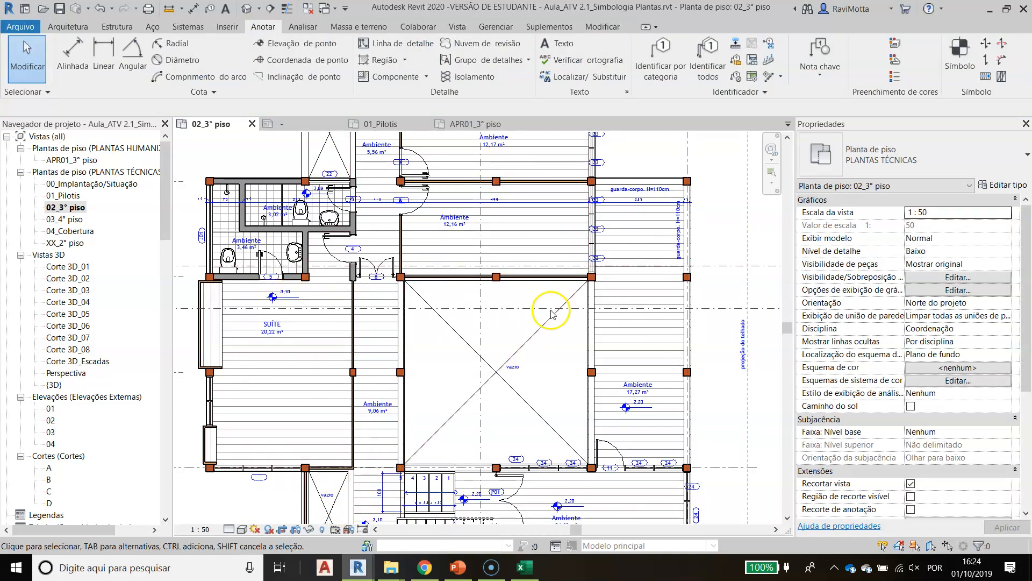
scroll(450, 429, down, 1)
middle_drag(452, 395, 463, 281)
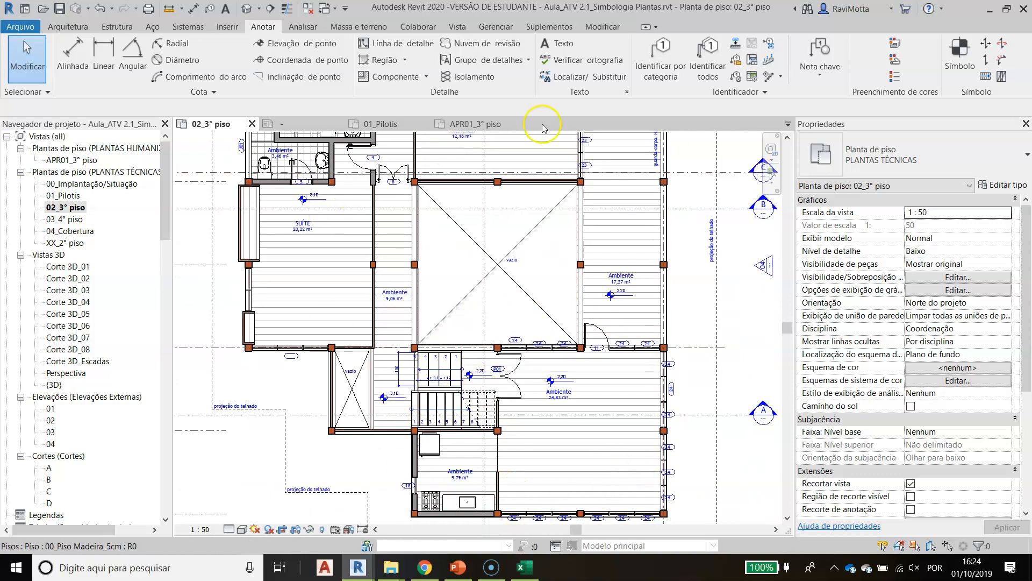
middle_drag(504, 284, 489, 360)
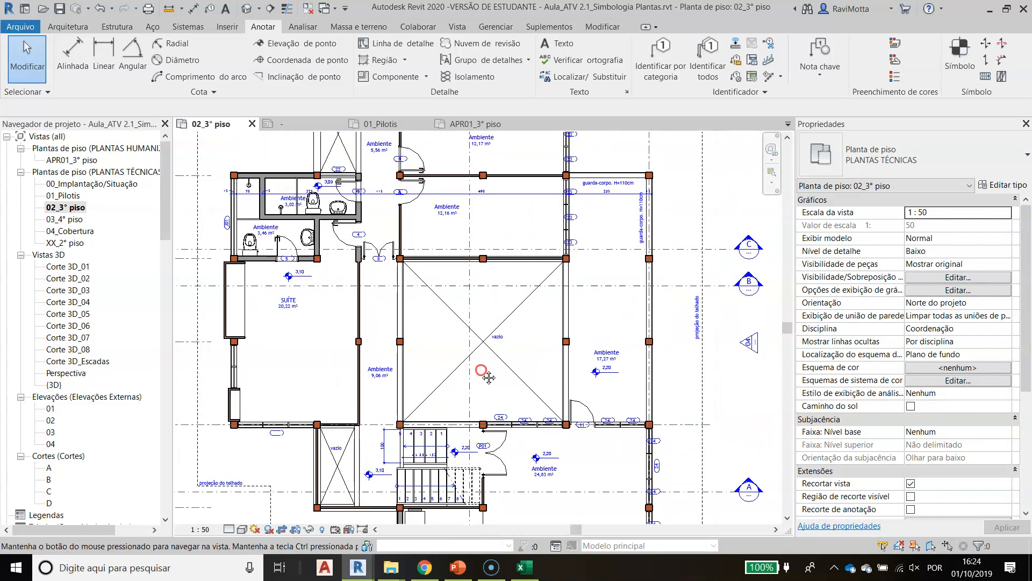
Open the humanized plan APR01_3° piso to compare its furniture, and return to the technical plan 02_3° piso
double_click(63, 163)
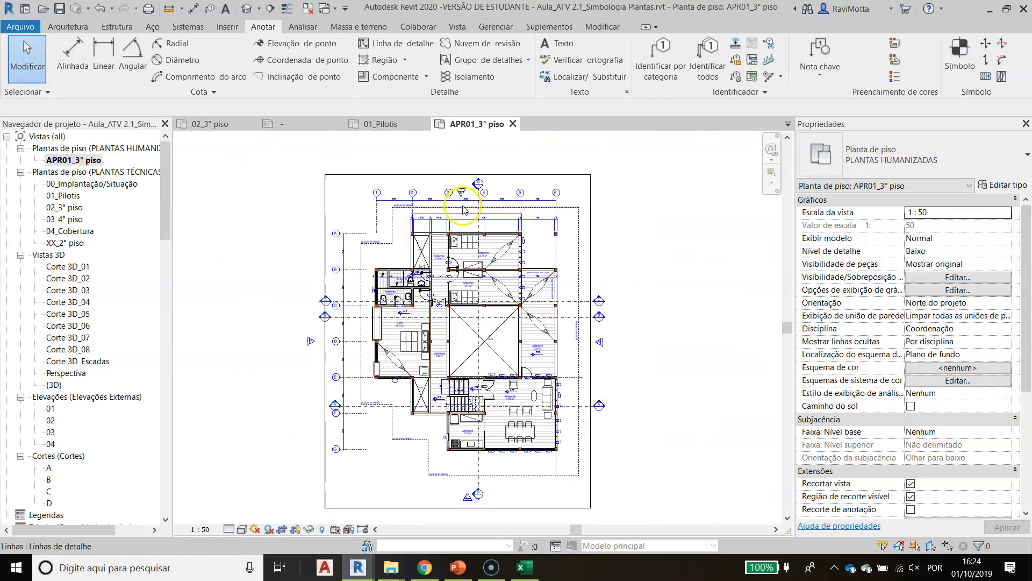
double_click(70, 208)
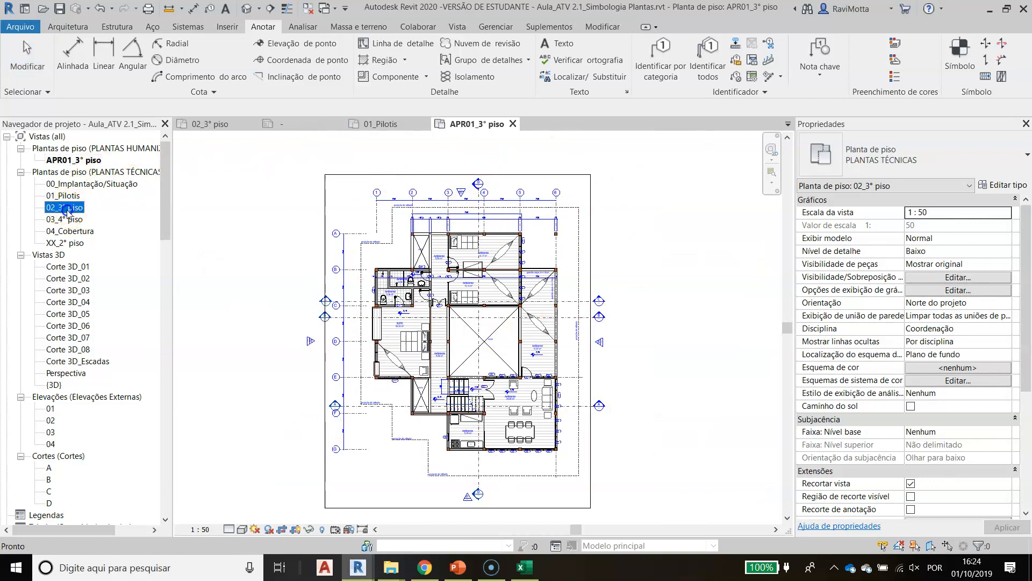
scroll(435, 349, down, 2)
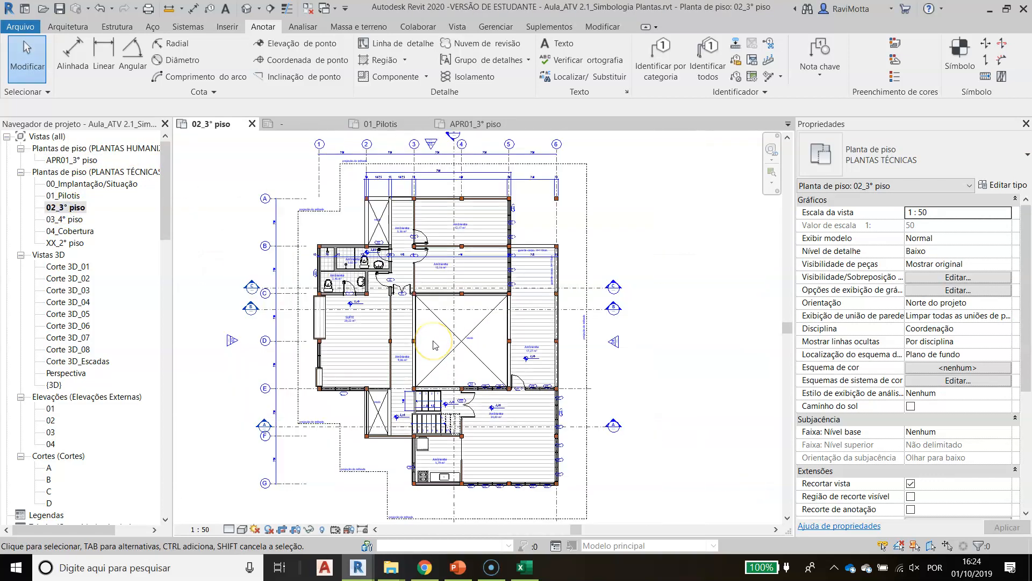
scroll(436, 345, down, 2)
middle_drag(386, 432, 422, 383)
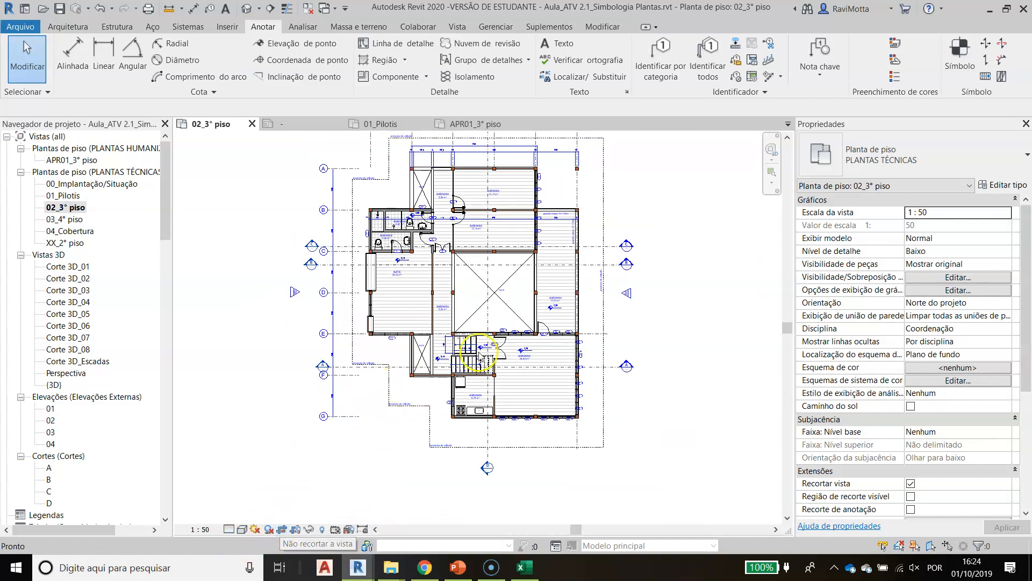
Turn off cropping of the 02_3° piso view to check the CAD reference drawing beside the plan, and crop the view again
middle_drag(511, 355, 451, 350)
scroll(452, 351, down, 2)
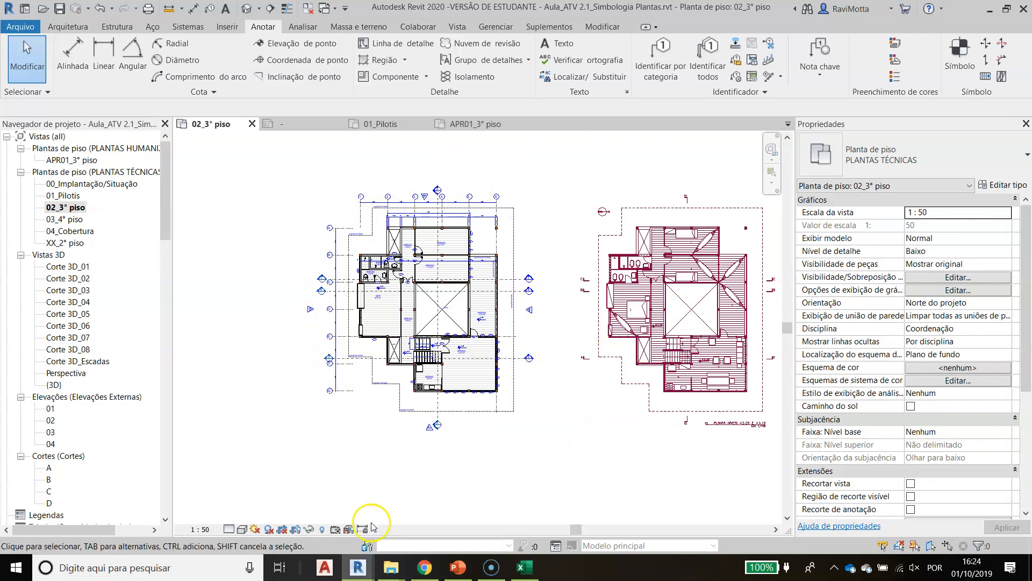
click(283, 531)
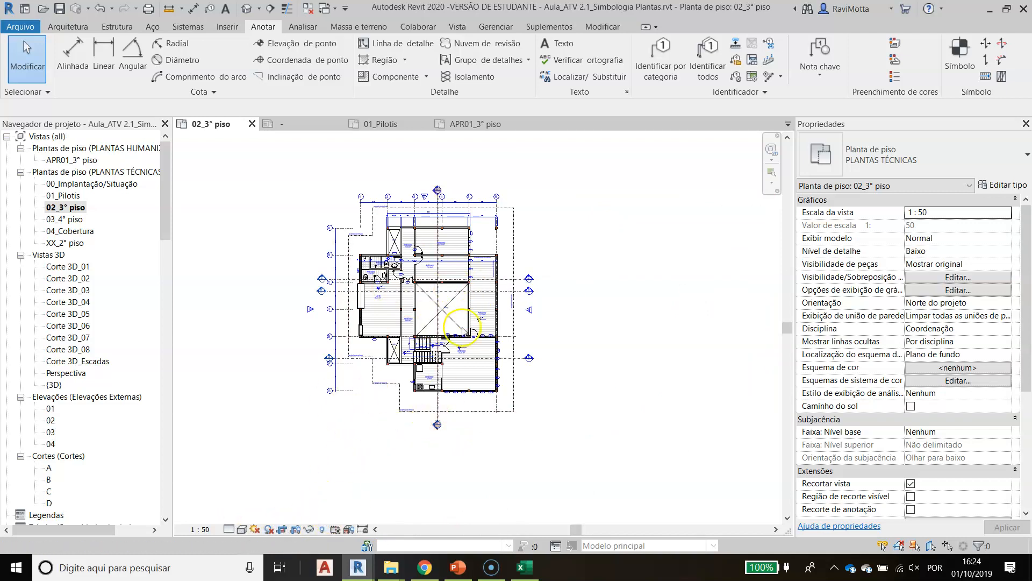
Switch to the PowerPoint checklist, mark the item Linhas de separador de ambientes among the elements to hide, and return to Revit
click(458, 568)
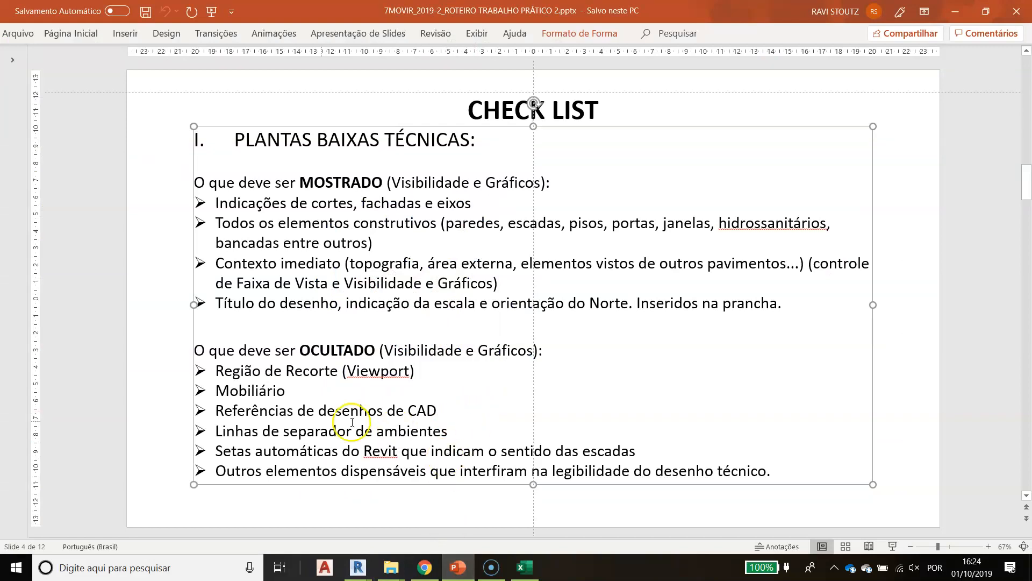
drag(215, 431, 408, 432)
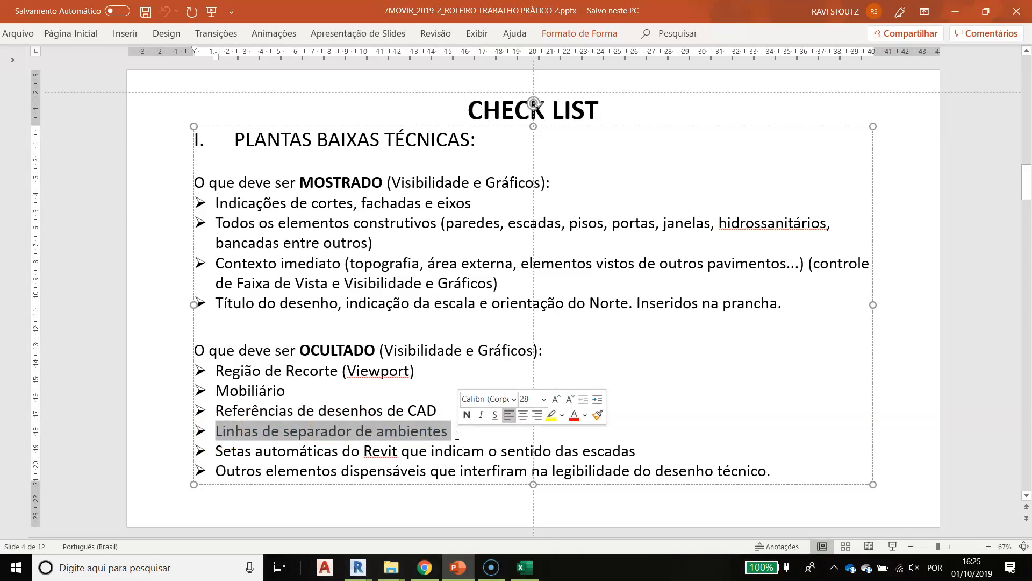
key(alt+Tab)
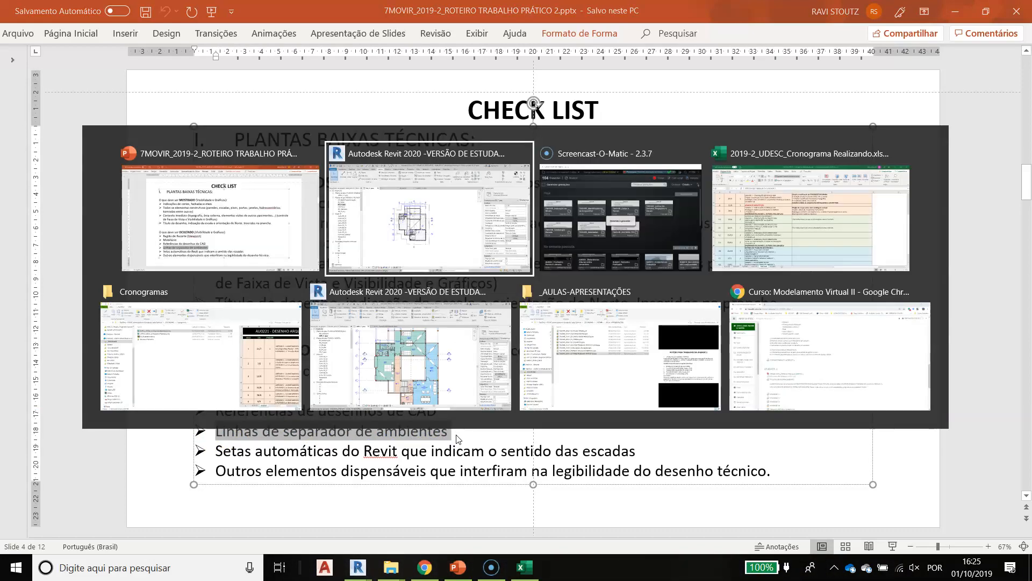
Hide the whole category of room separation lines in the view, starting from the line beside the stair's upper flight
scroll(452, 346, up, 3)
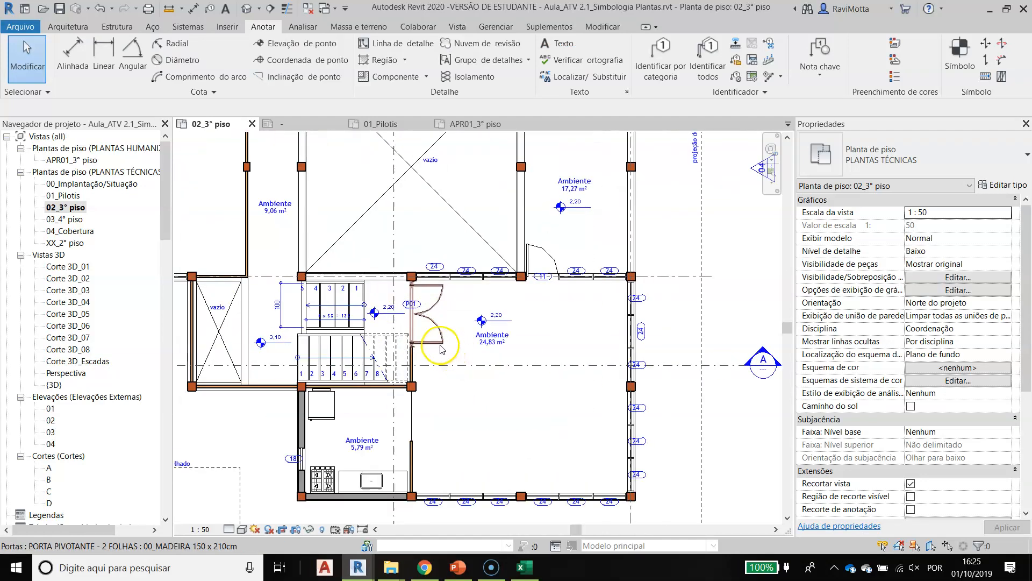
scroll(440, 348, up, 5)
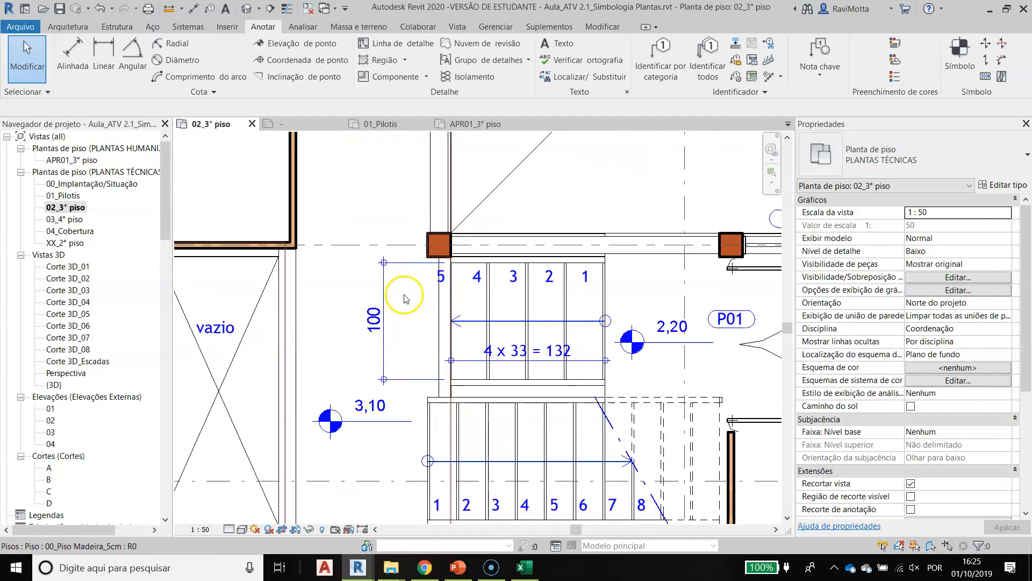
scroll(452, 306, up, 2)
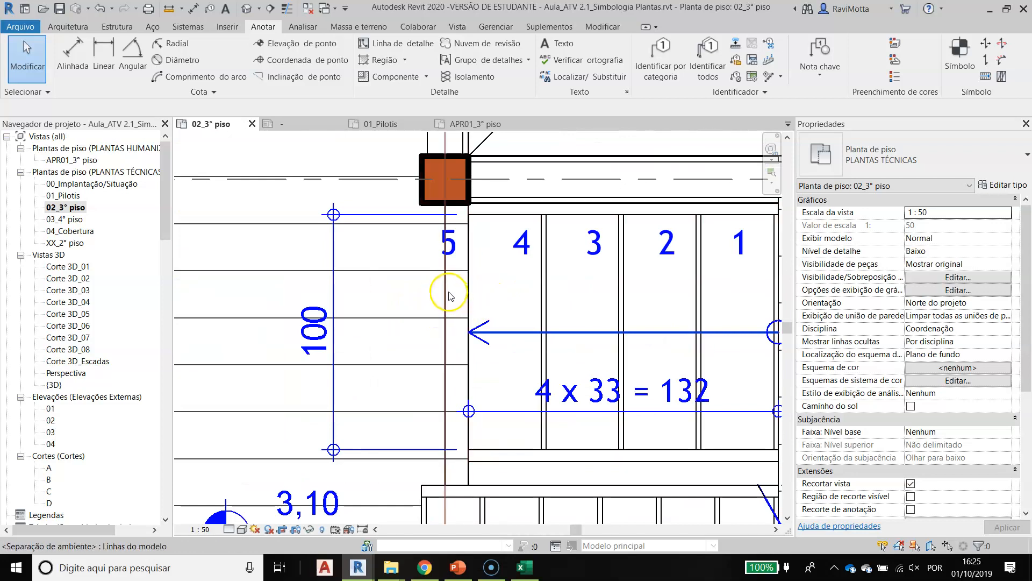
click(448, 295)
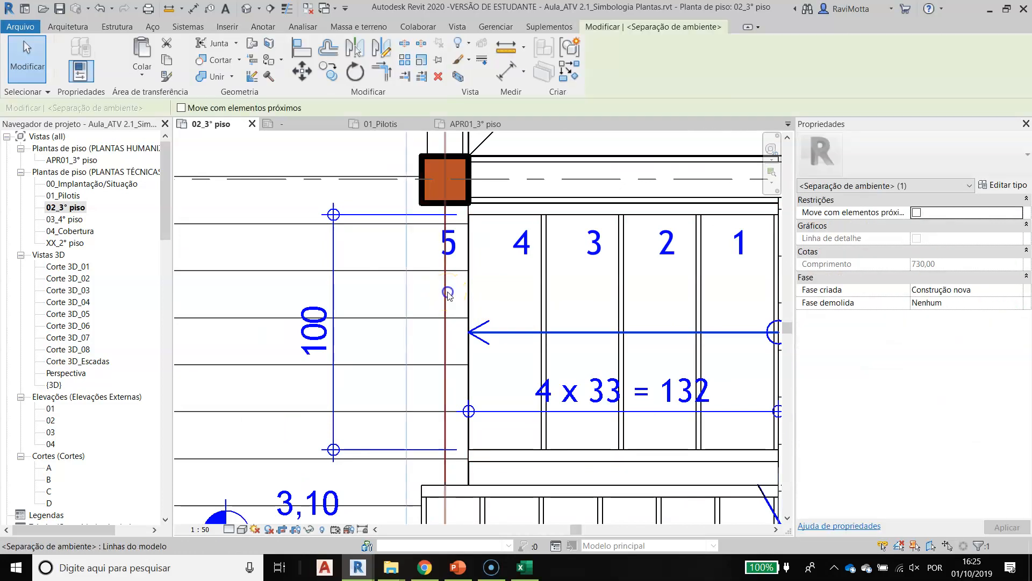
scroll(430, 315, down, 1)
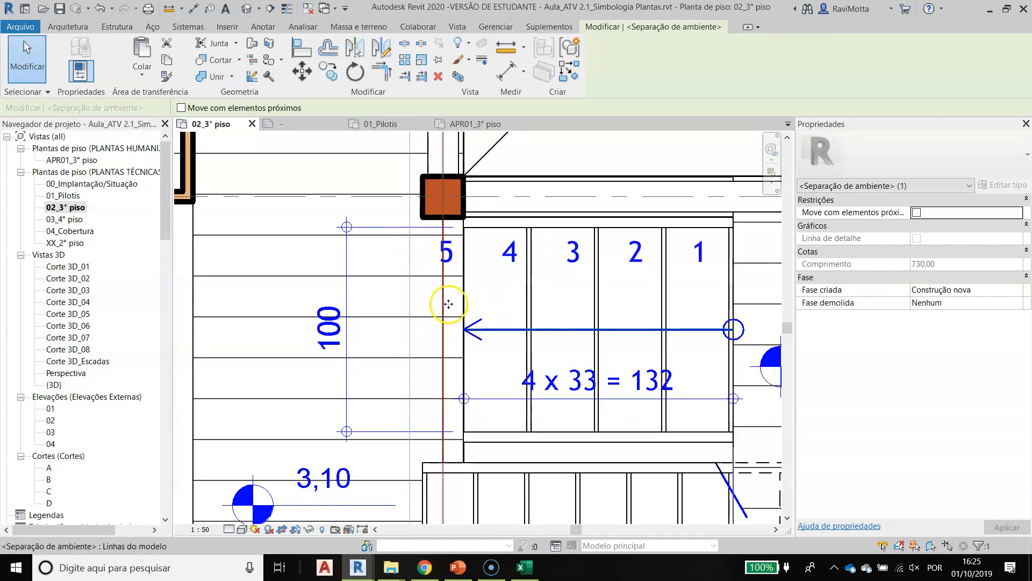
right_click(444, 296)
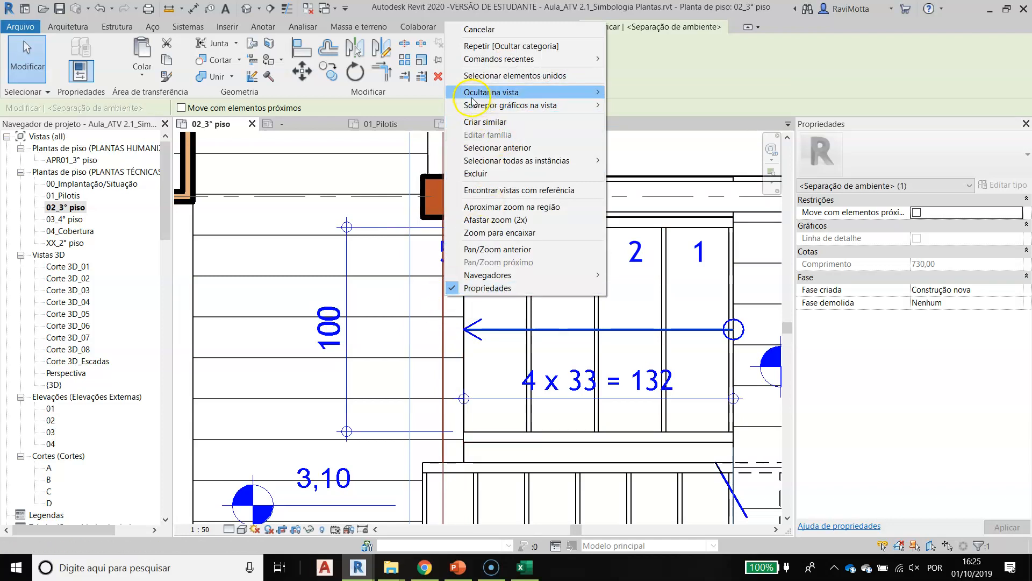
mouse_move(510, 96)
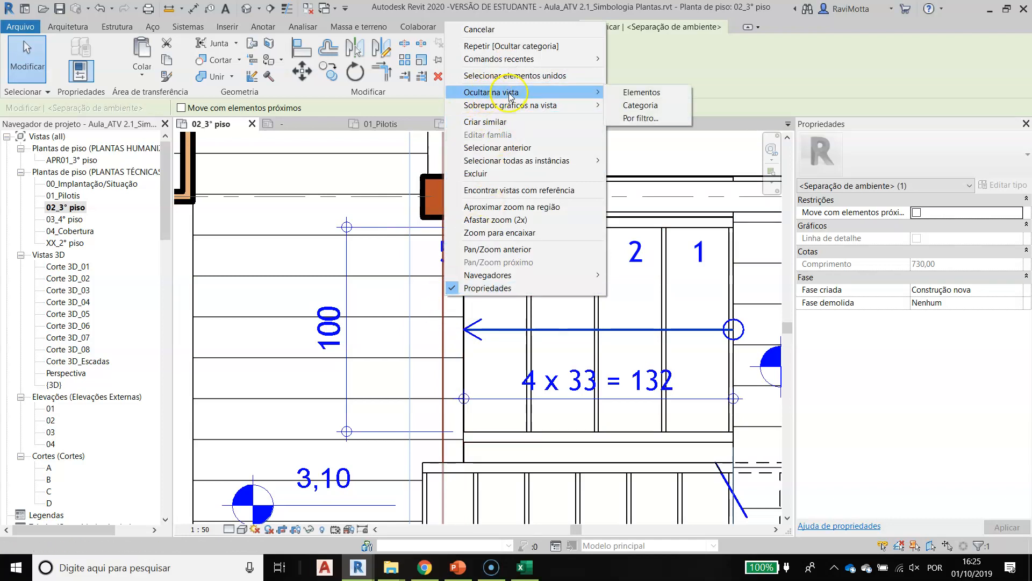
click(642, 105)
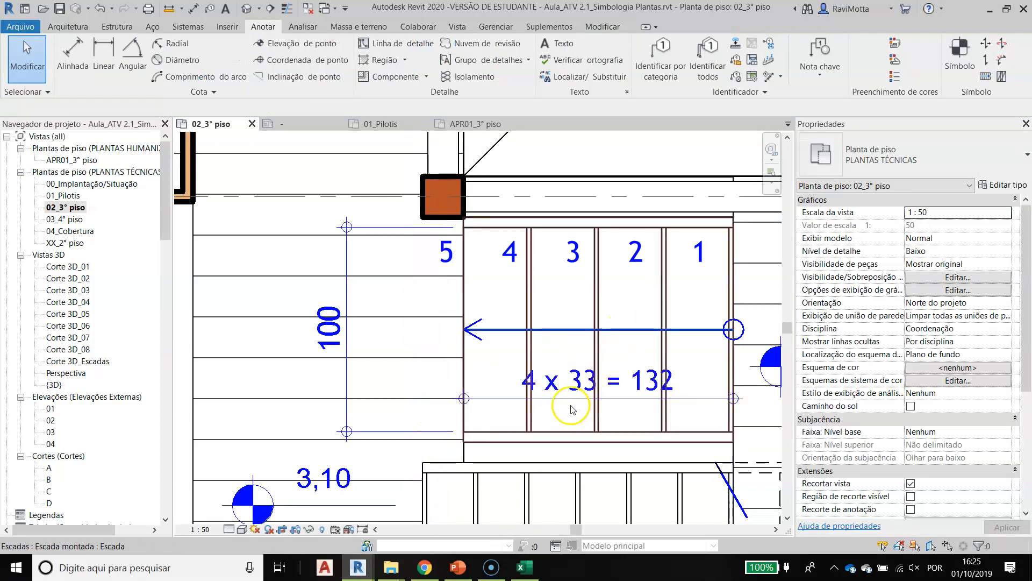
Switch to the PowerPoint checklist, mark its last item about other dispensable elements that harm legibility, and return to Revit
scroll(586, 371, down, 2)
scroll(586, 371, down, 4)
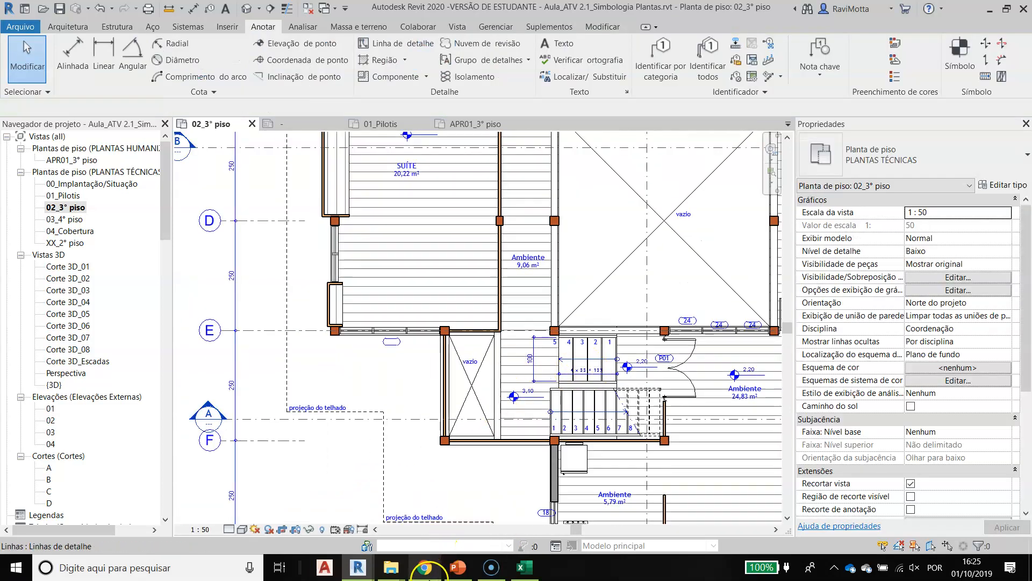
key(alt+Tab)
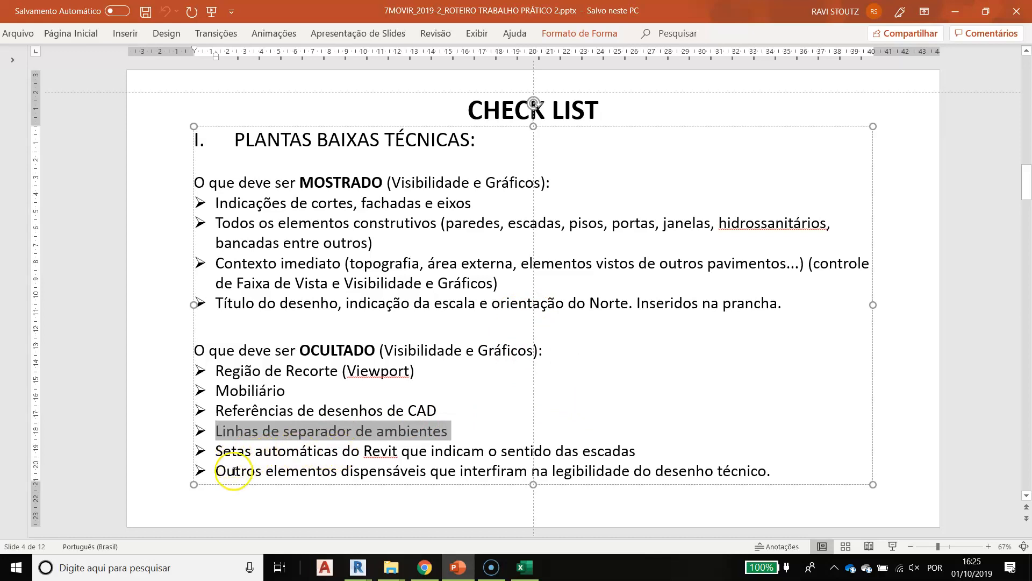
drag(220, 472, 710, 475)
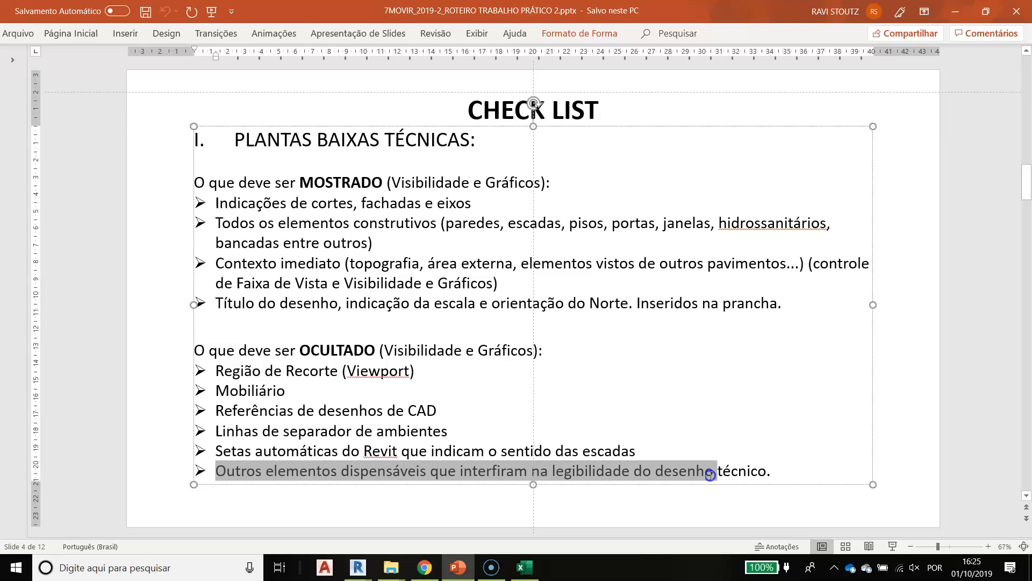
click(105, 350)
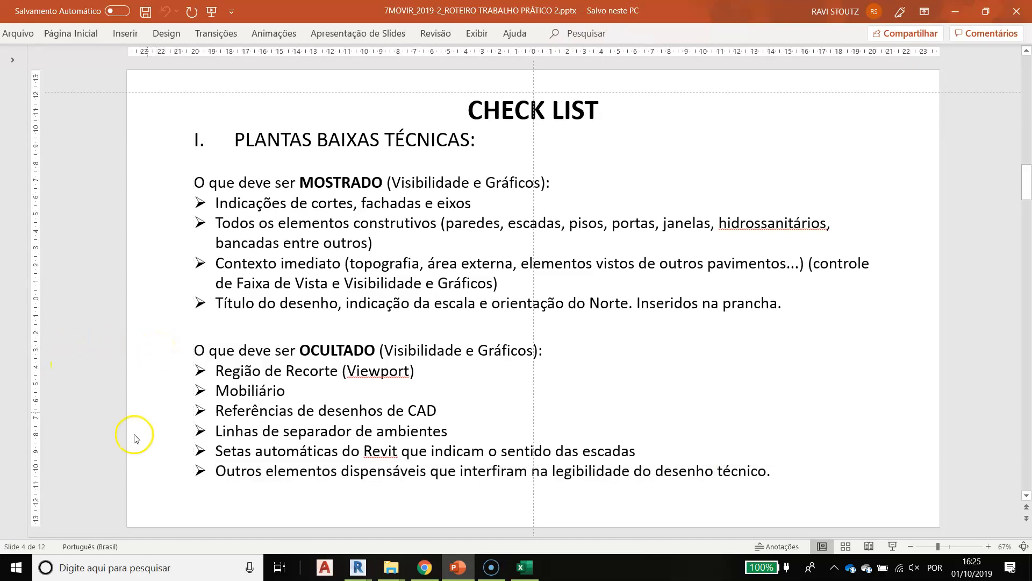
key(alt+Tab)
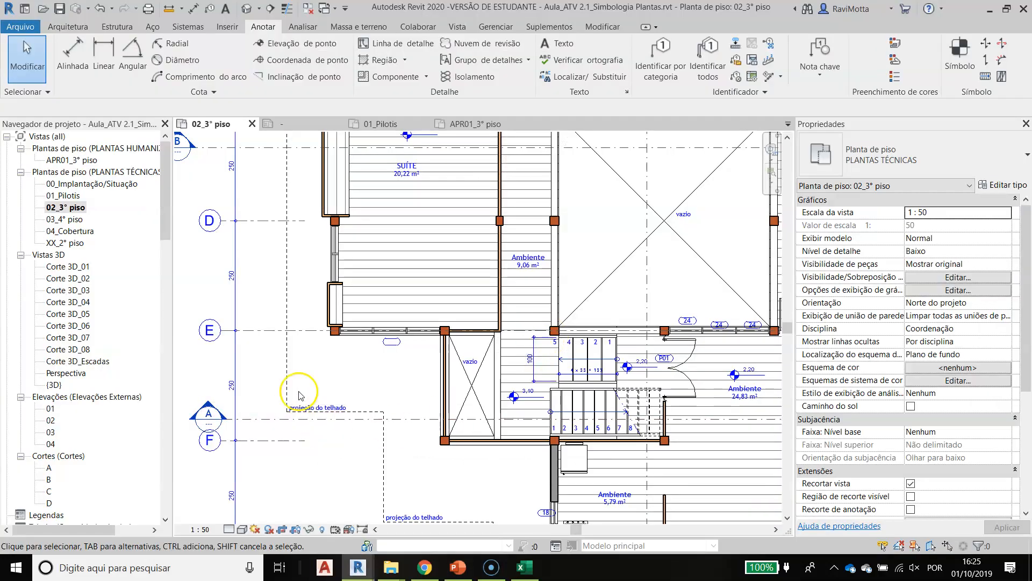
Examine the element and category options for hiding the SUÍTE room tag in the view, and cancel without hiding it
scroll(362, 427, up, 3)
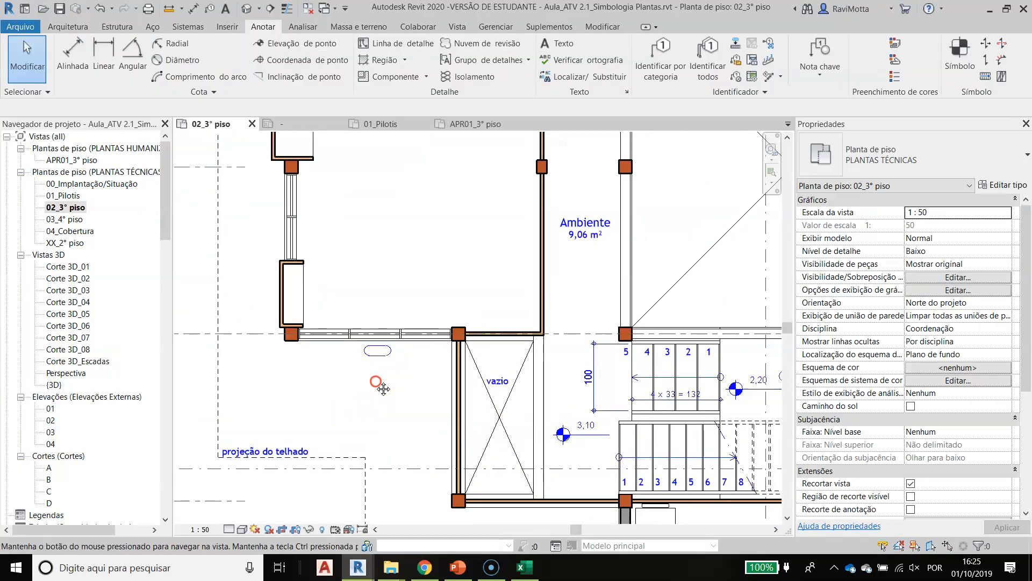
scroll(333, 426, down, 3)
scroll(327, 295, up, 3)
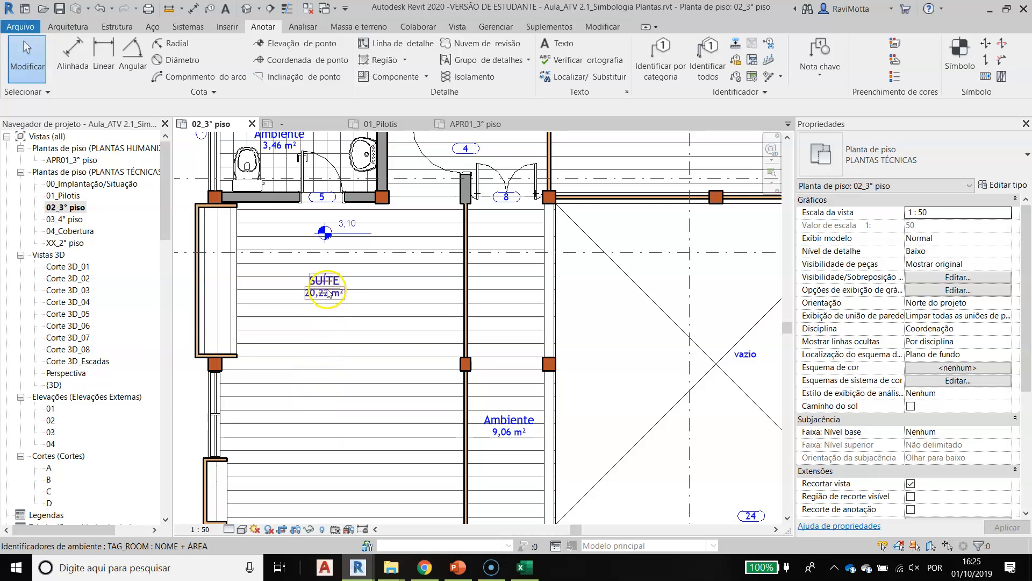
click(327, 286)
right_click(326, 287)
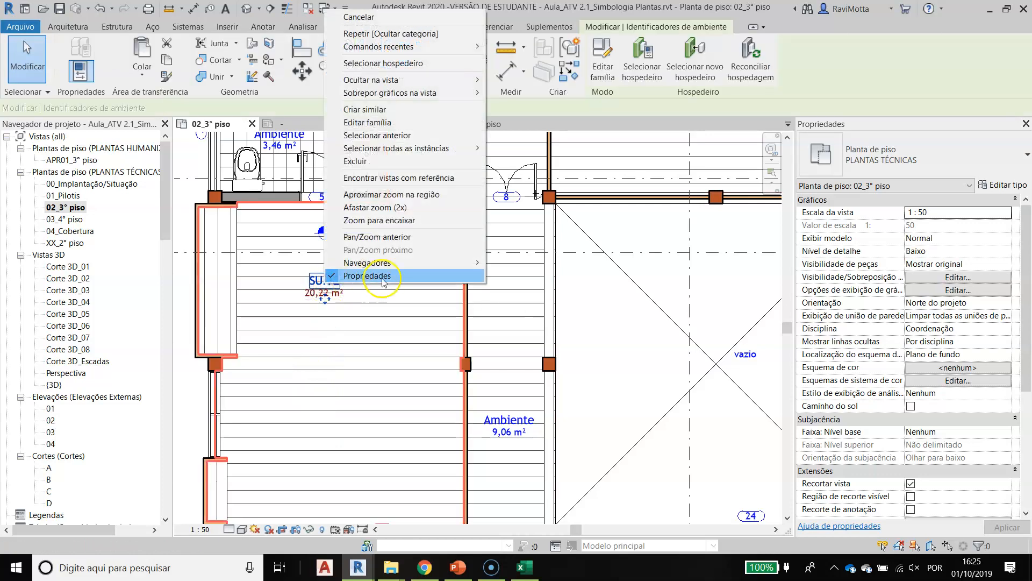
click(396, 359)
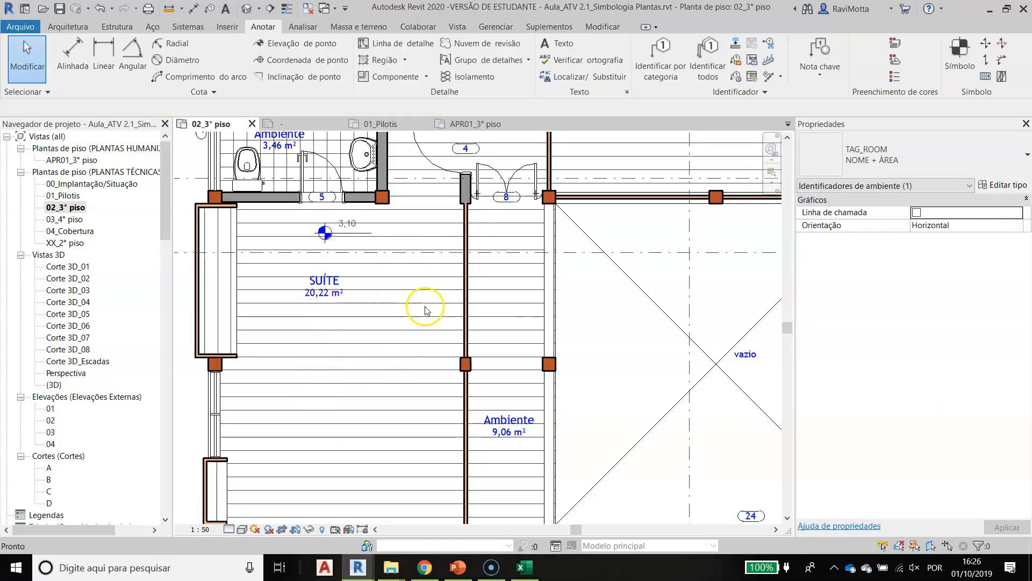
click(323, 285)
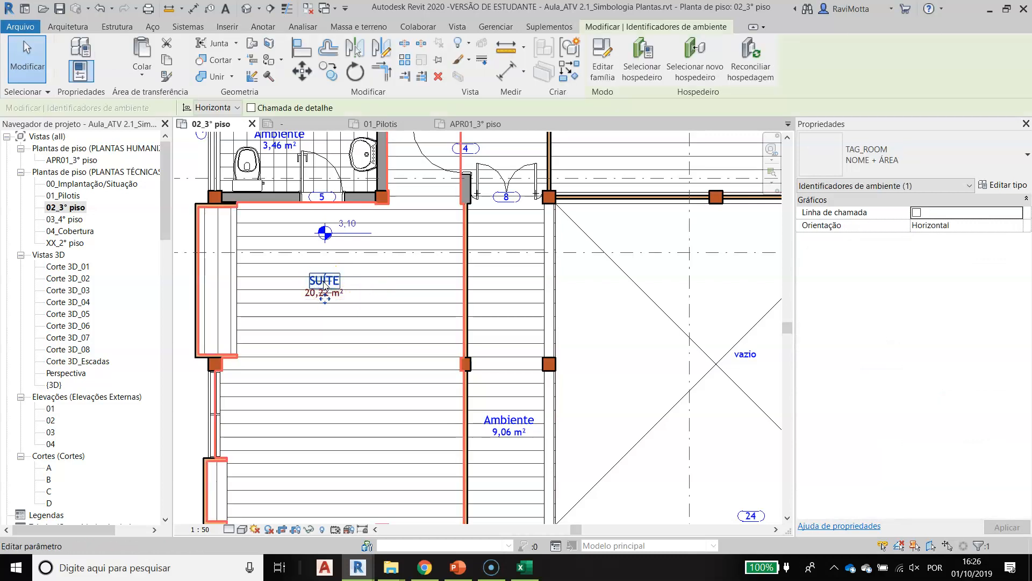
right_click(324, 284)
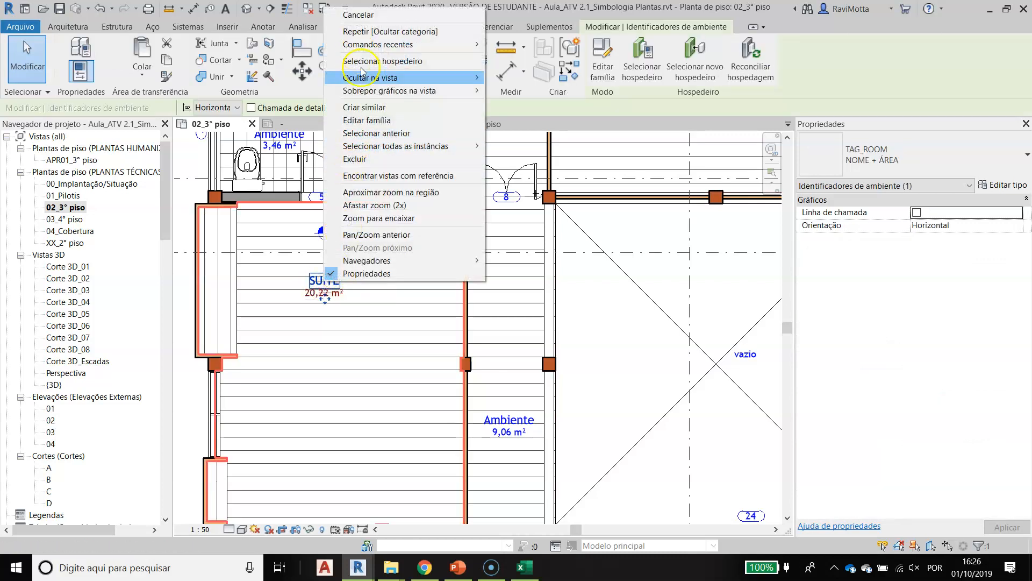
mouse_move(463, 77)
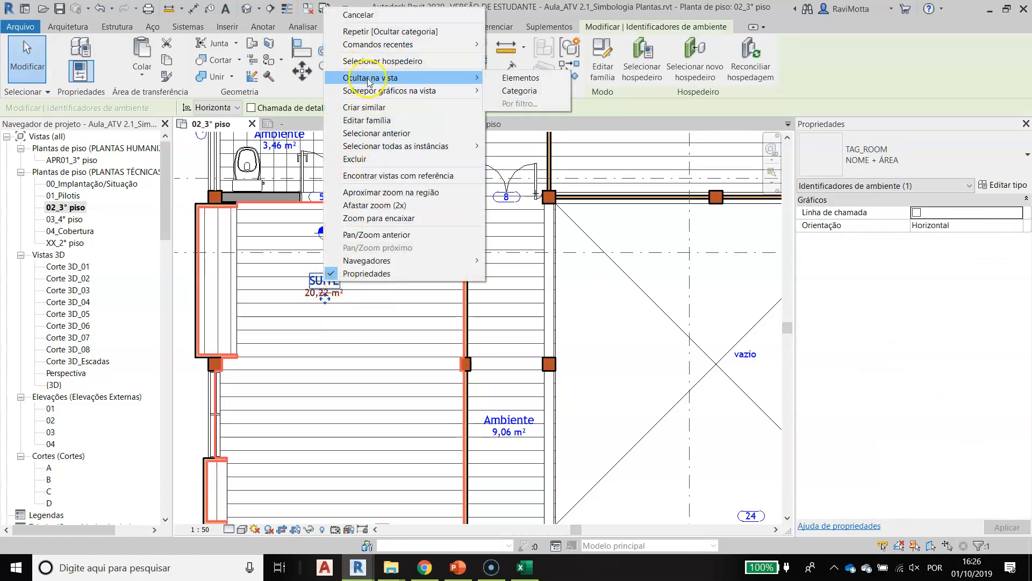
click(528, 80)
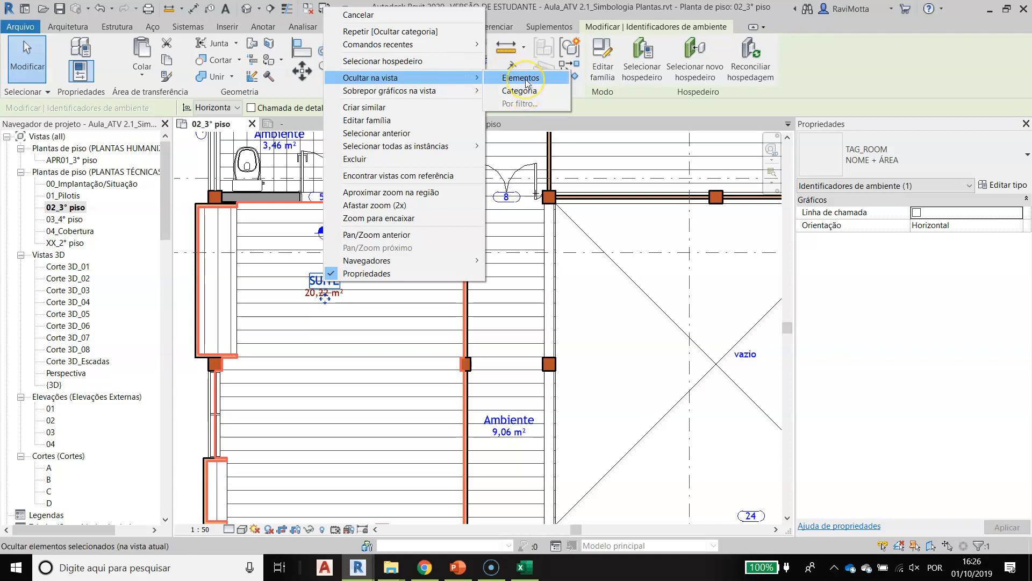
key(Escape)
key(Escape)
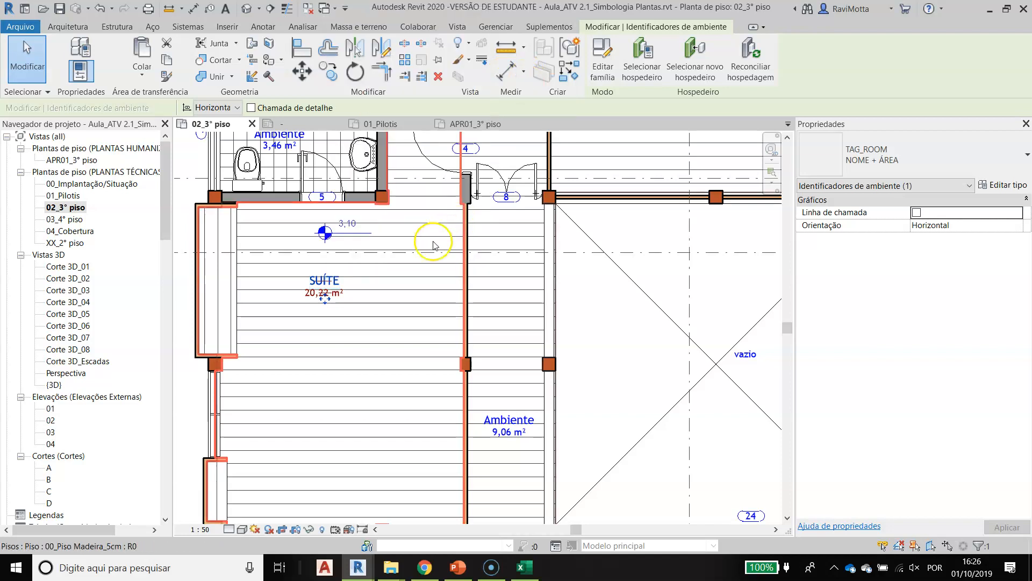
Select the whole 3rd-floor plan, review the categories in its selection filter down to Vistas, and cancel the filter and selection
scroll(323, 246, down, 2)
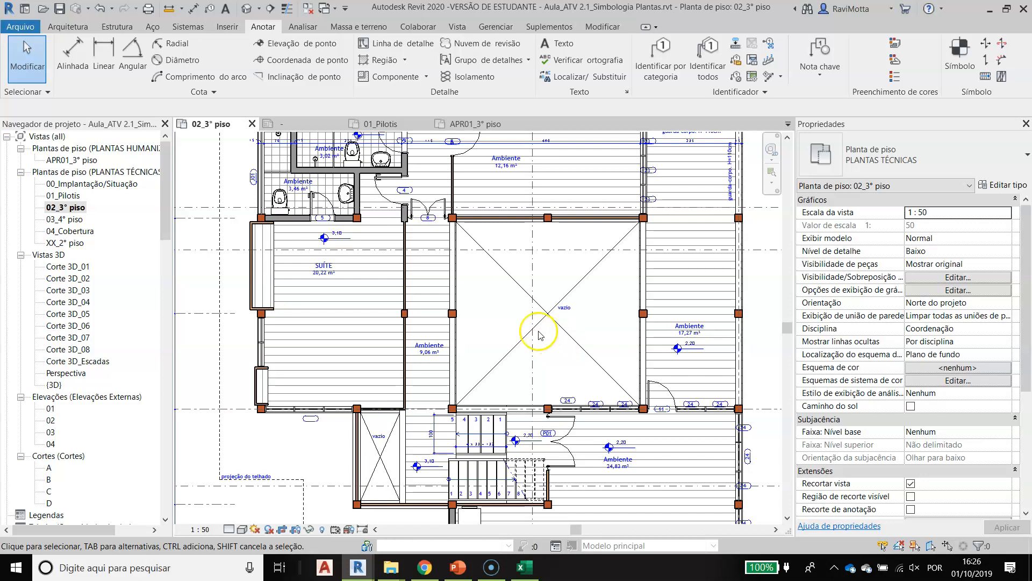
scroll(266, 343, down, 2)
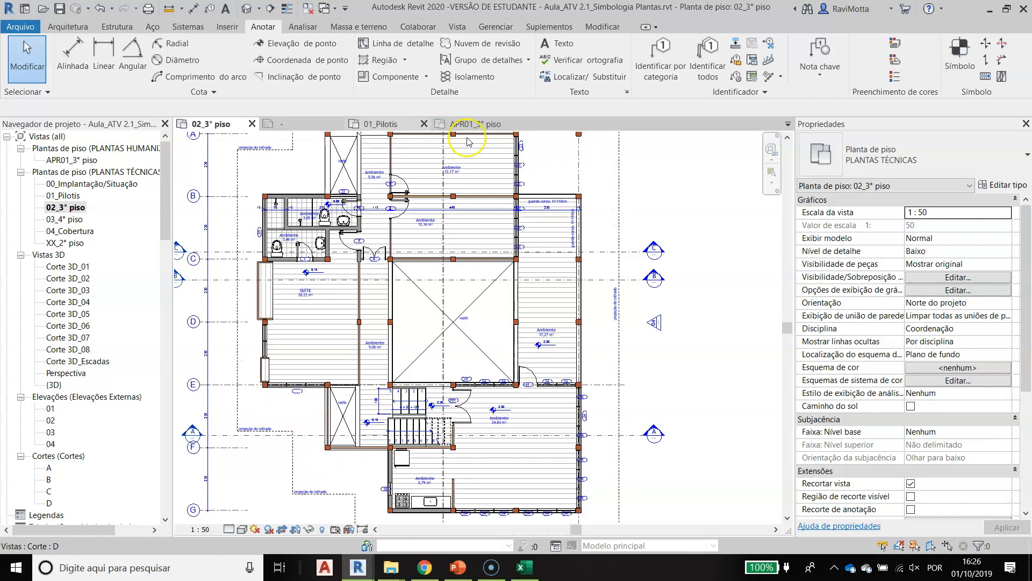
middle_drag(270, 272, 337, 296)
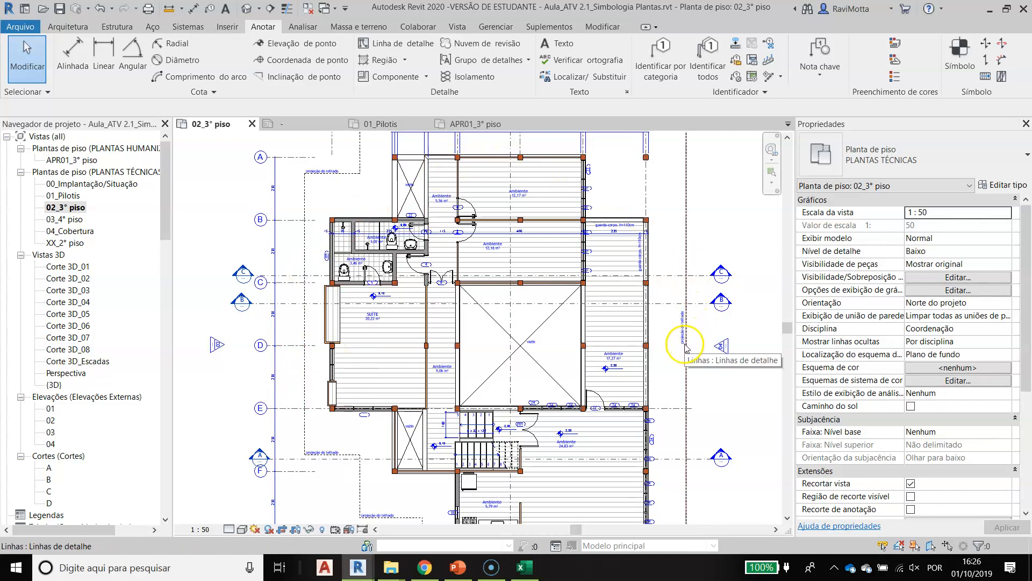
scroll(698, 340, down, 3)
scroll(659, 331, down, 1)
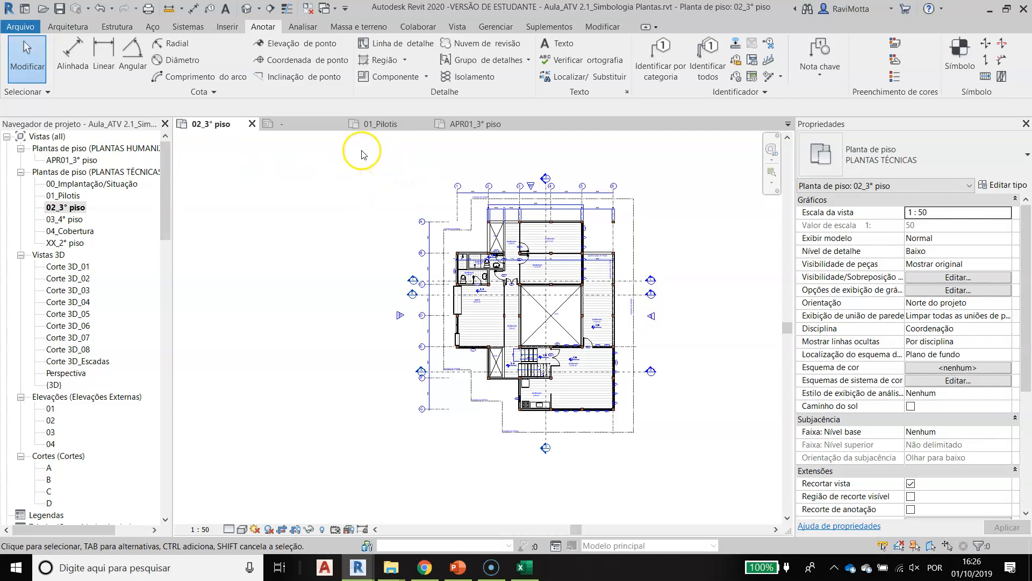
drag(351, 147, 686, 468)
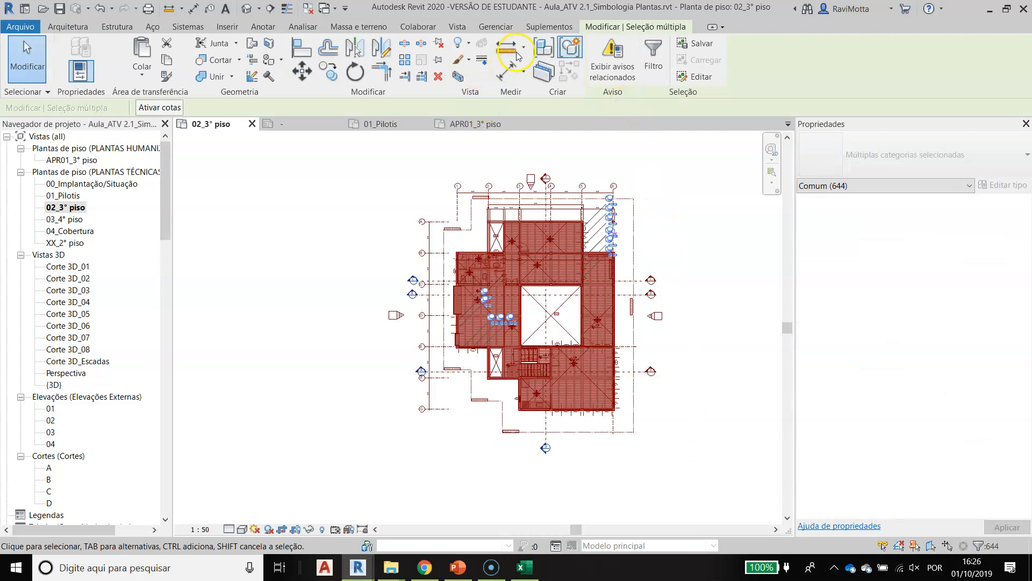
click(652, 52)
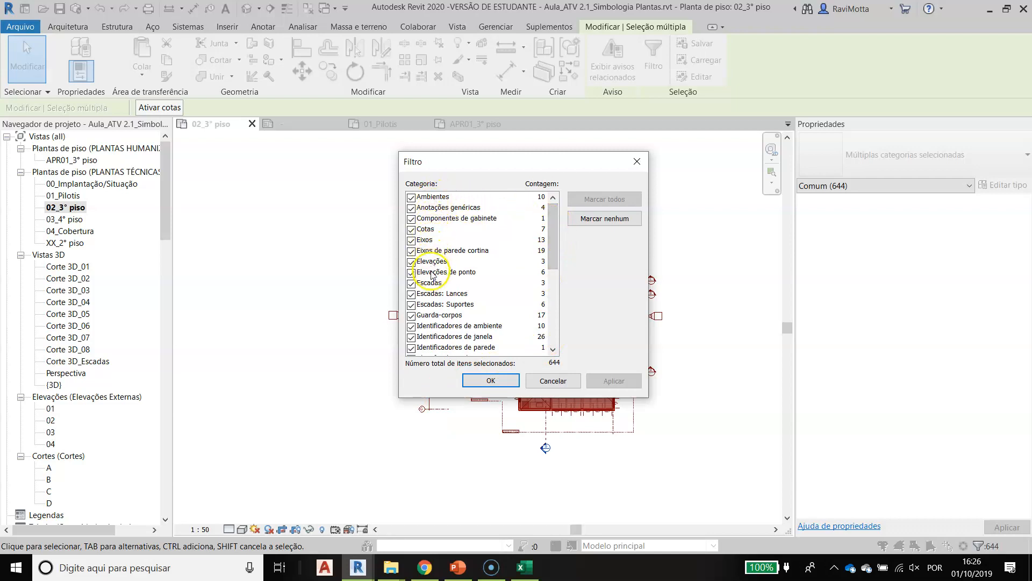
drag(553, 226, 566, 323)
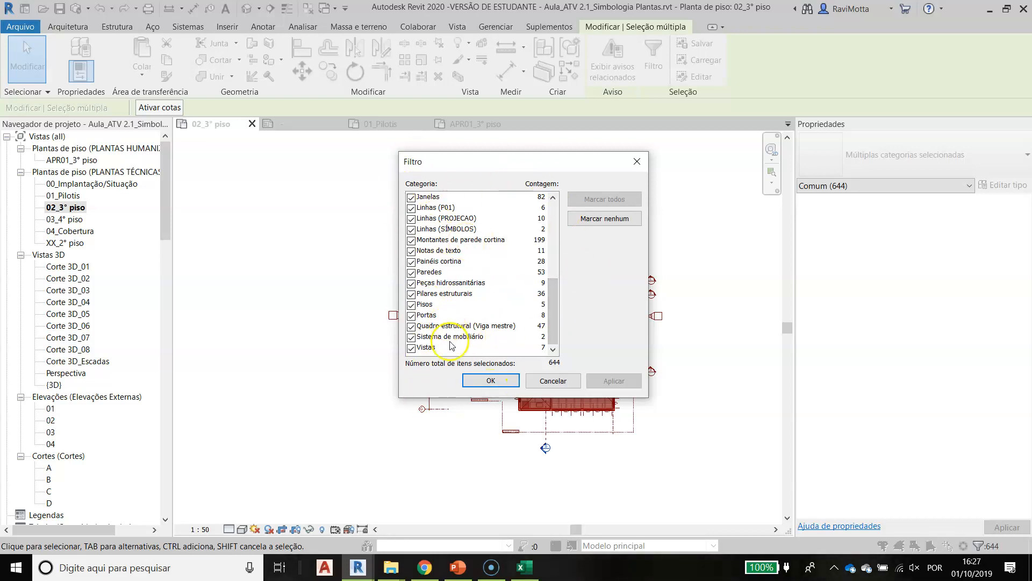
key(Escape)
key(Escape)
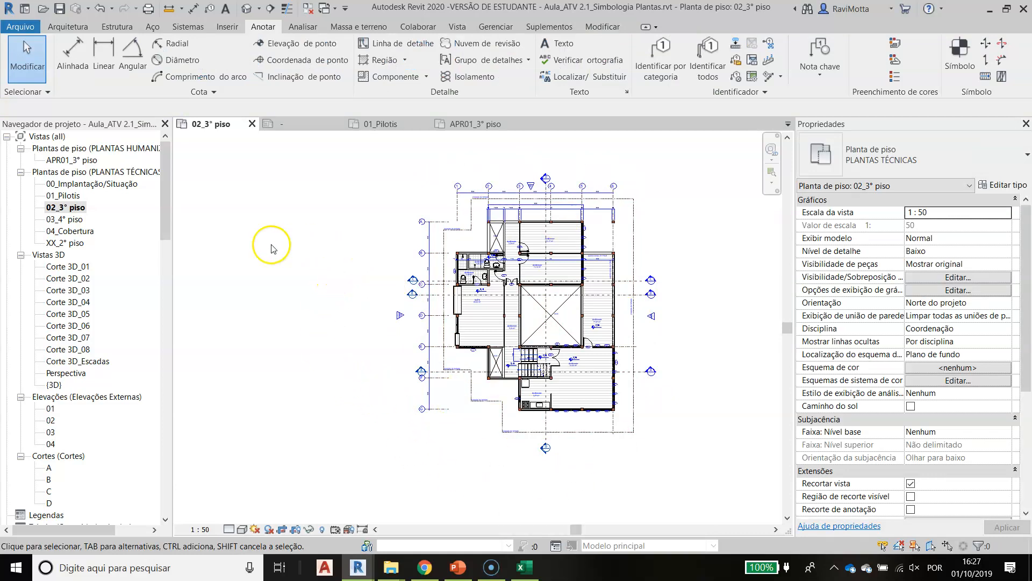
Open the APR01_3° piso presentation plan, and switch to PowerPoint to bring up the PLANTAS BAIXAS DE APRESENTAÇÃO checklist
double_click(70, 159)
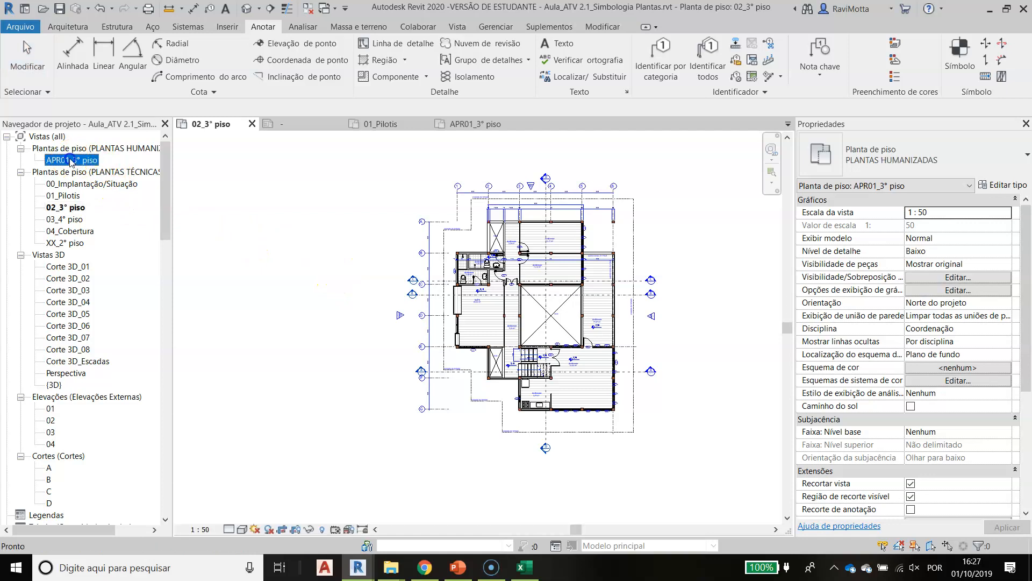
click(458, 568)
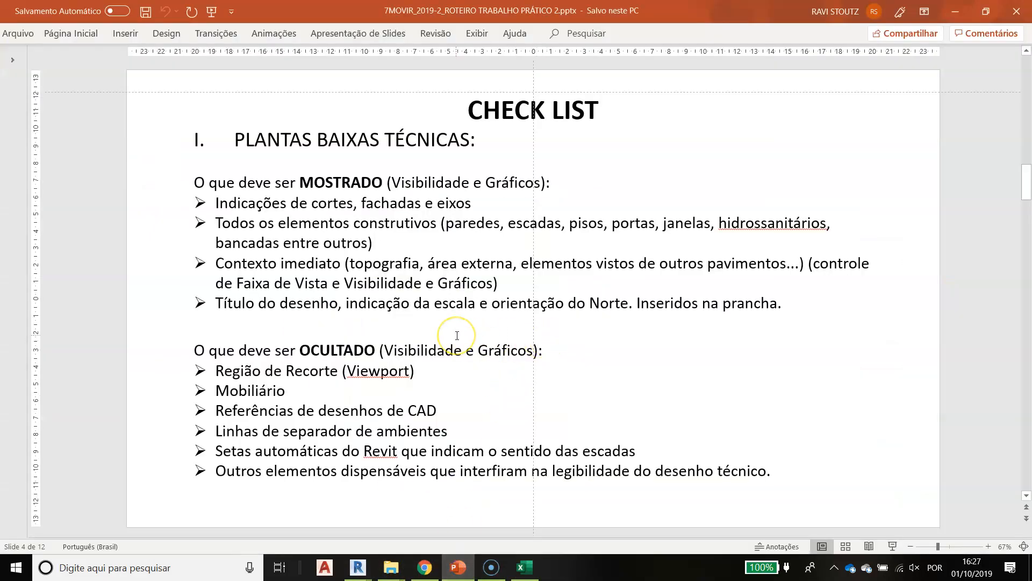
scroll(457, 335, down, 1)
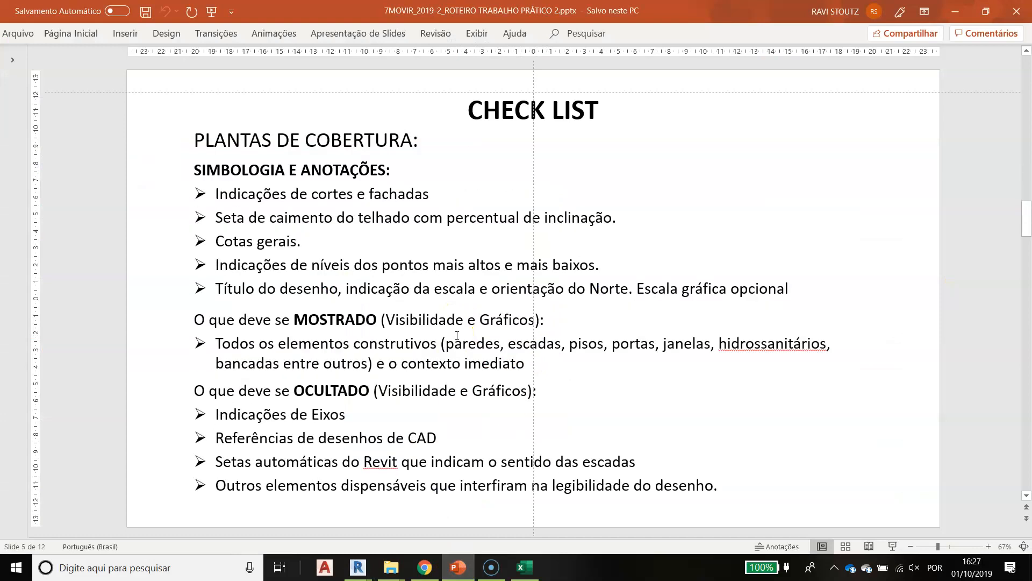
scroll(457, 335, down, 3)
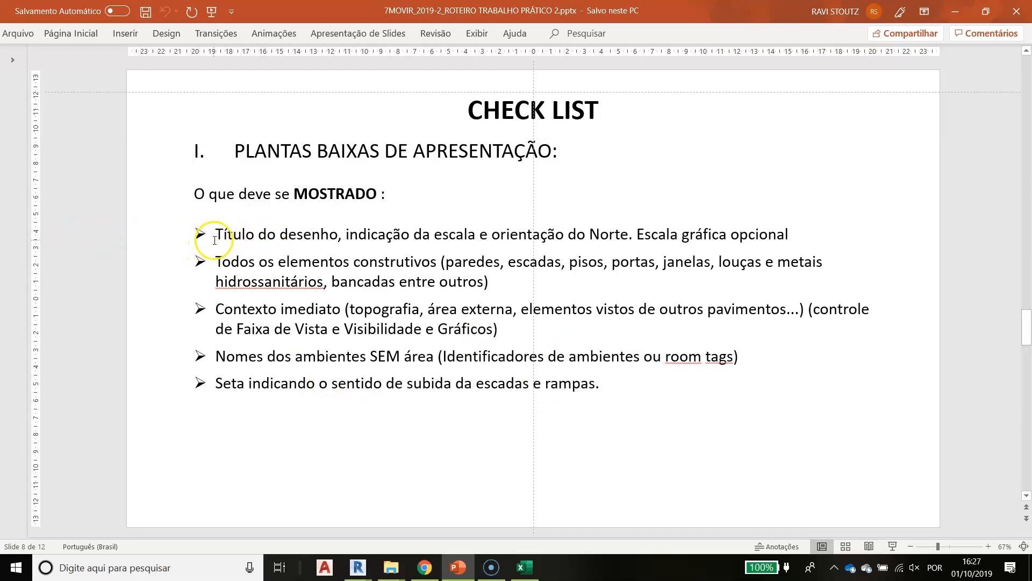
Review the checklist items that presentation floor plans must show and hide, marking the drawing title and construction elements items
drag(216, 236, 617, 232)
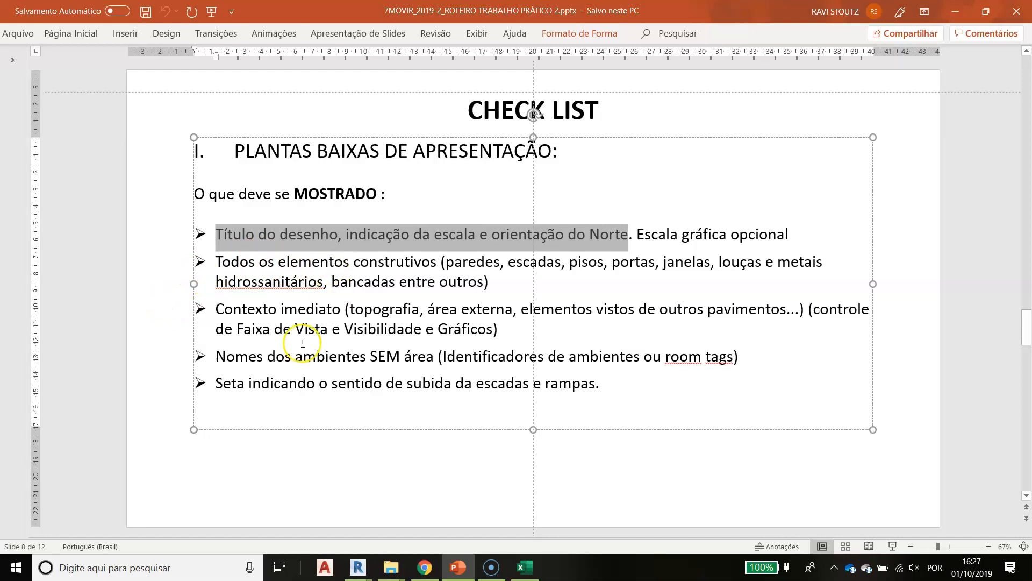
click(165, 352)
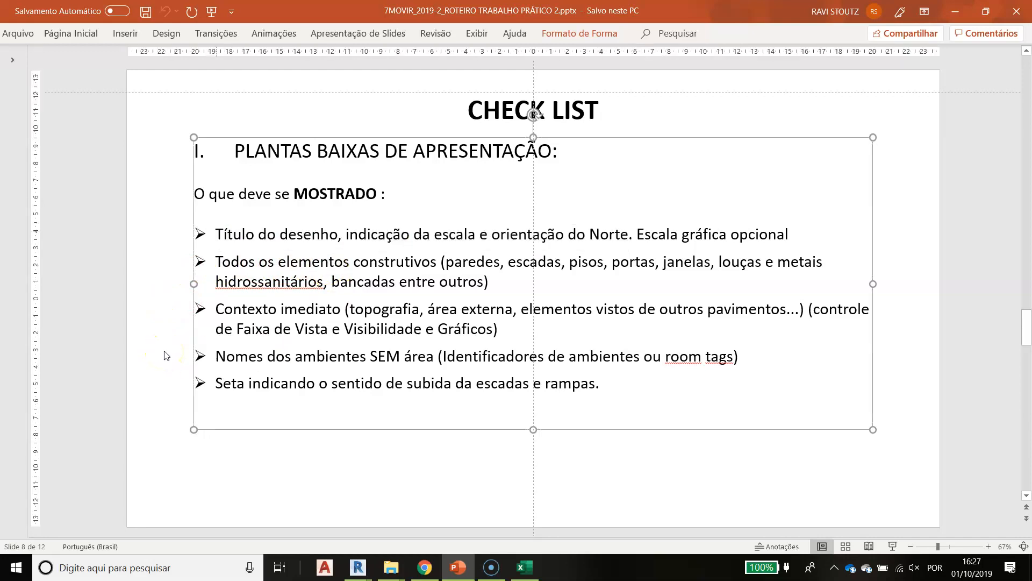
key(ctrl+z)
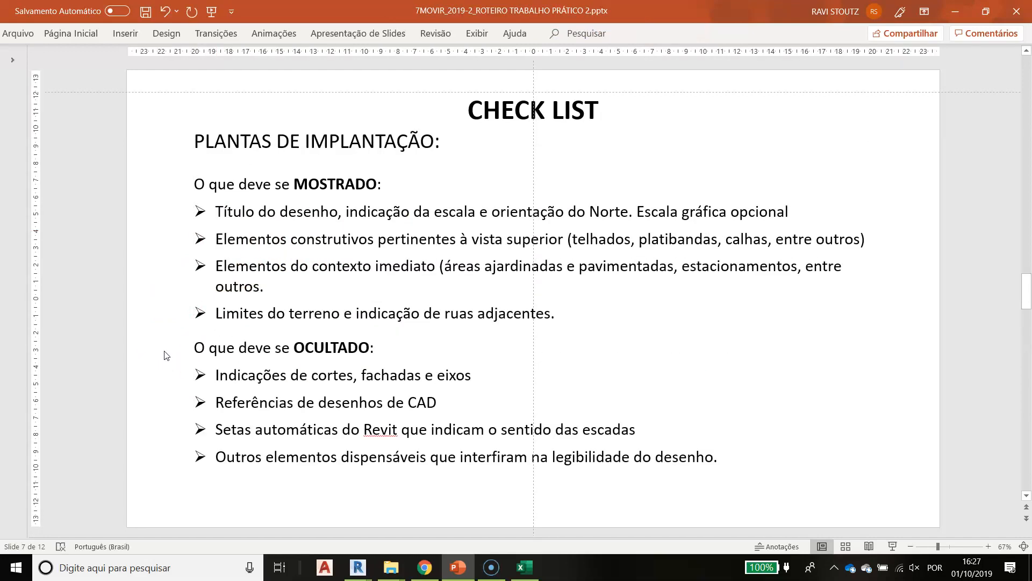
scroll(166, 355, down, 2)
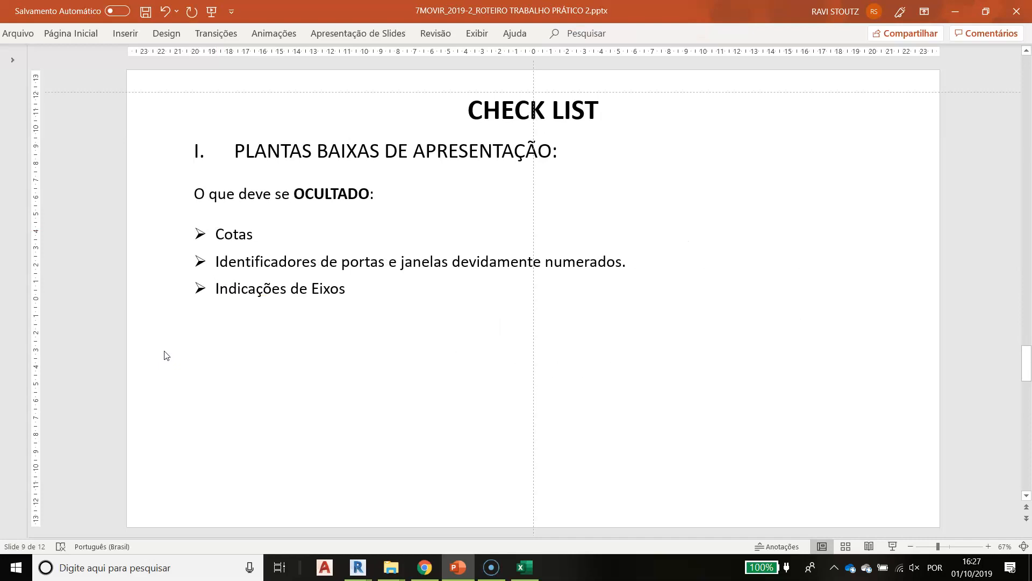
scroll(164, 355, down, 1)
scroll(165, 354, up, 1)
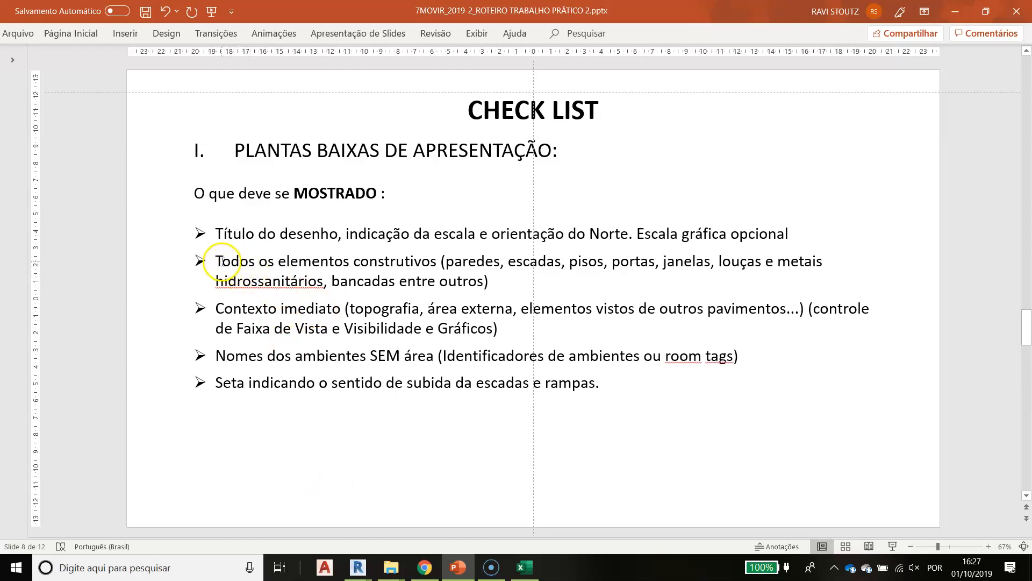
drag(221, 262, 523, 263)
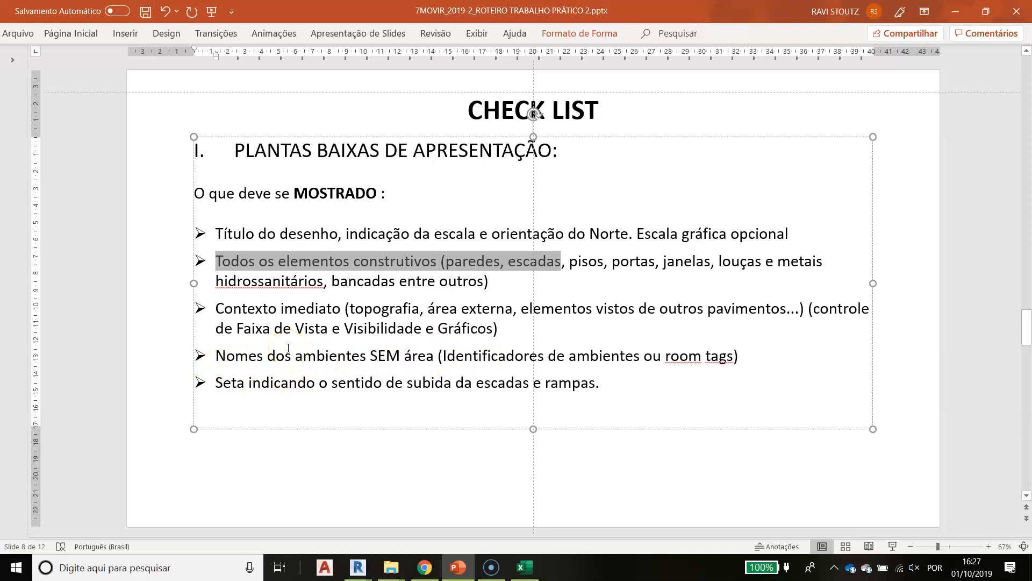
Return to Revit and change the SUÍTE room tag in the APR01_3° piso plan to the NOME type
click(362, 568)
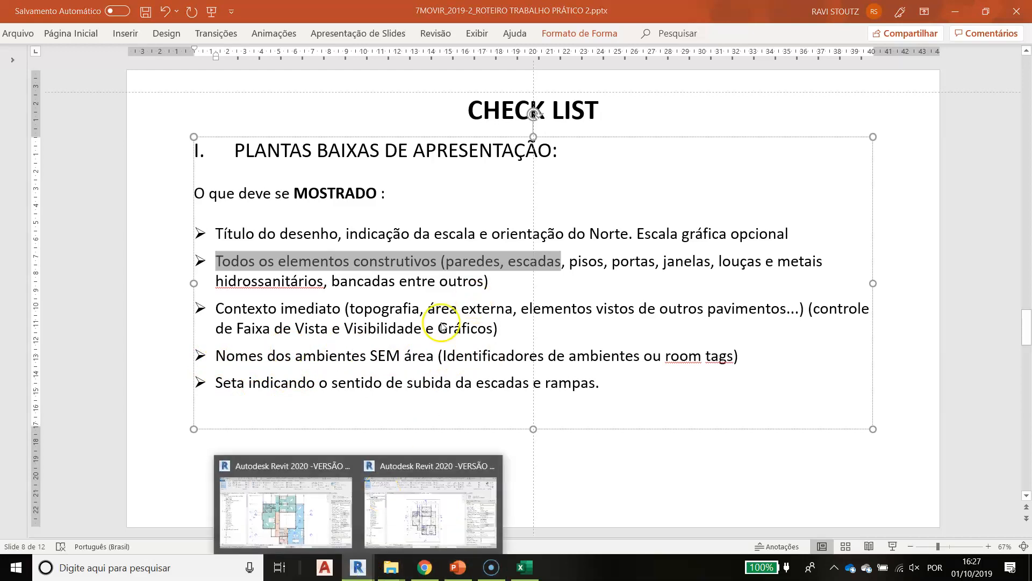
click(430, 511)
scroll(354, 342, up, 3)
scroll(354, 343, up, 3)
click(285, 378)
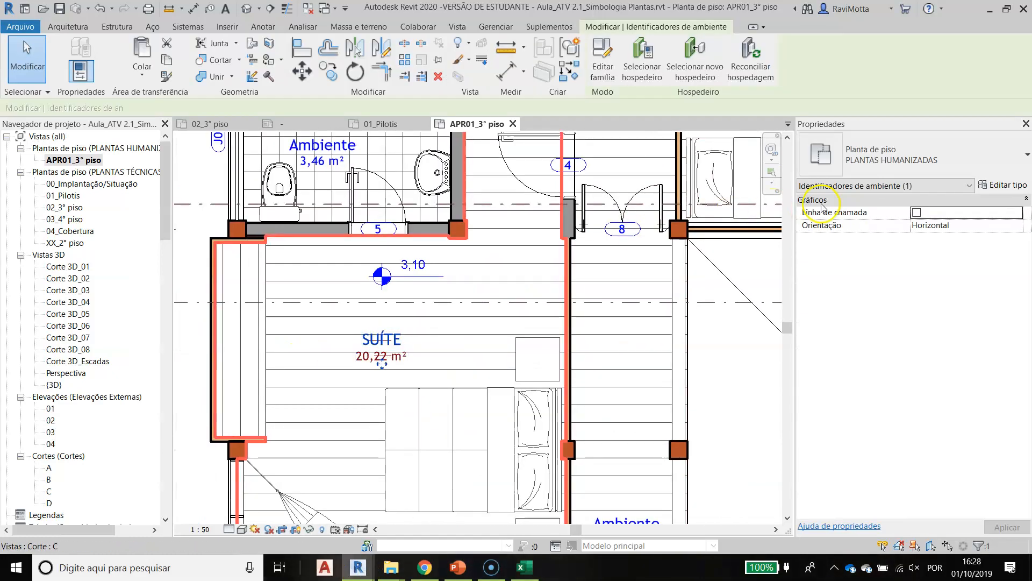
click(886, 157)
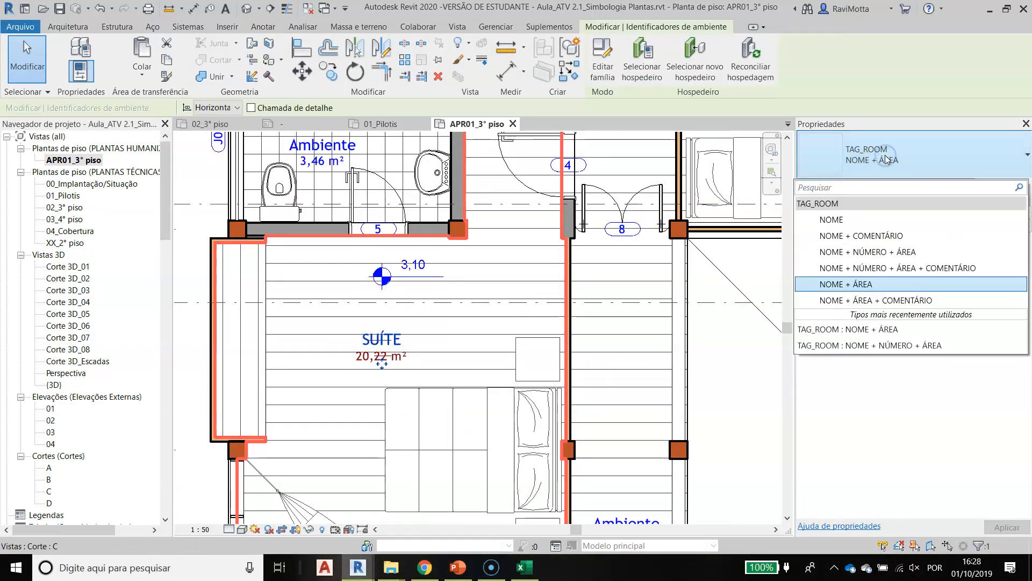
click(833, 220)
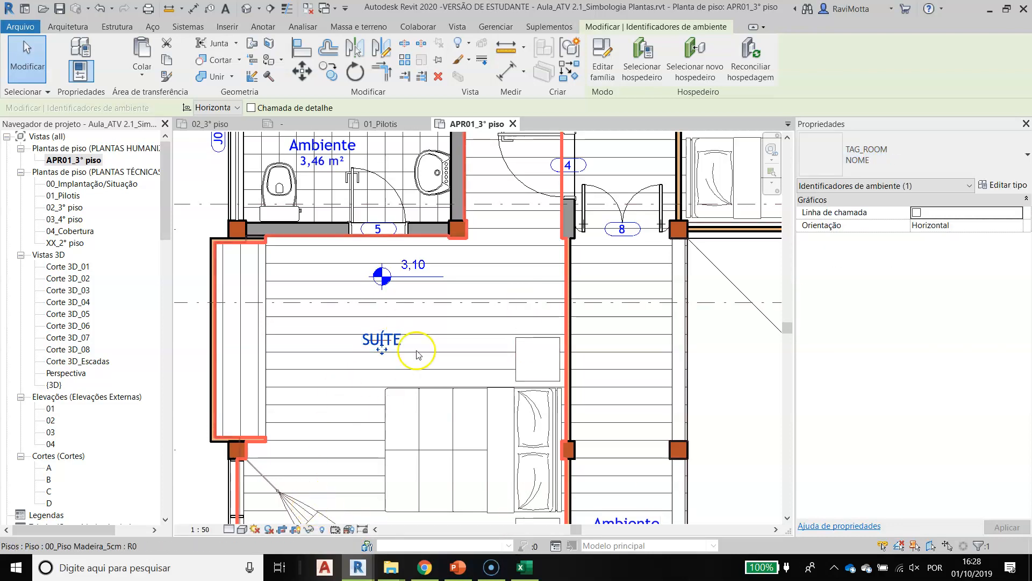
key(Escape)
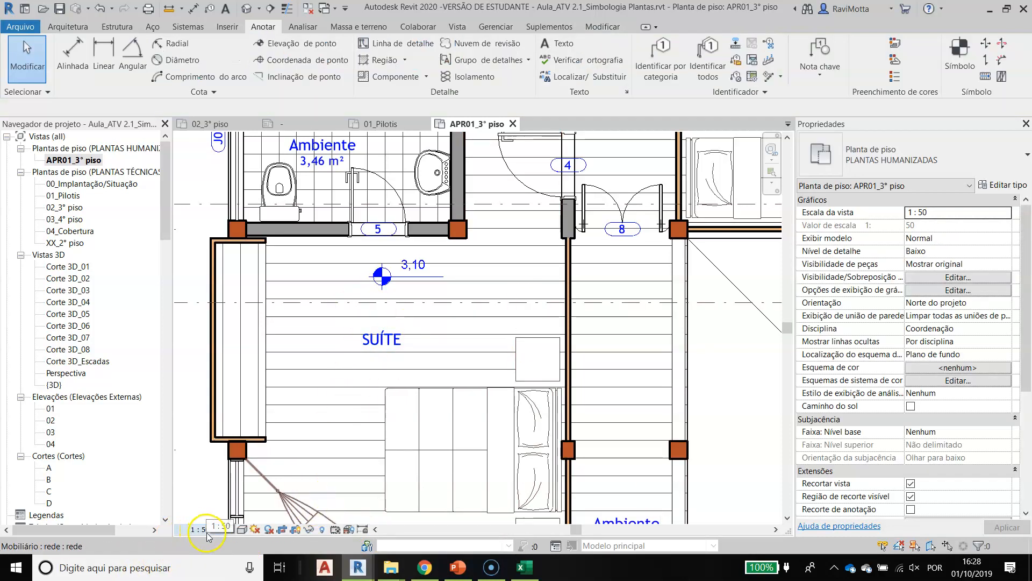
Set the scale of the APR01_3° piso view to 1:100
click(200, 530)
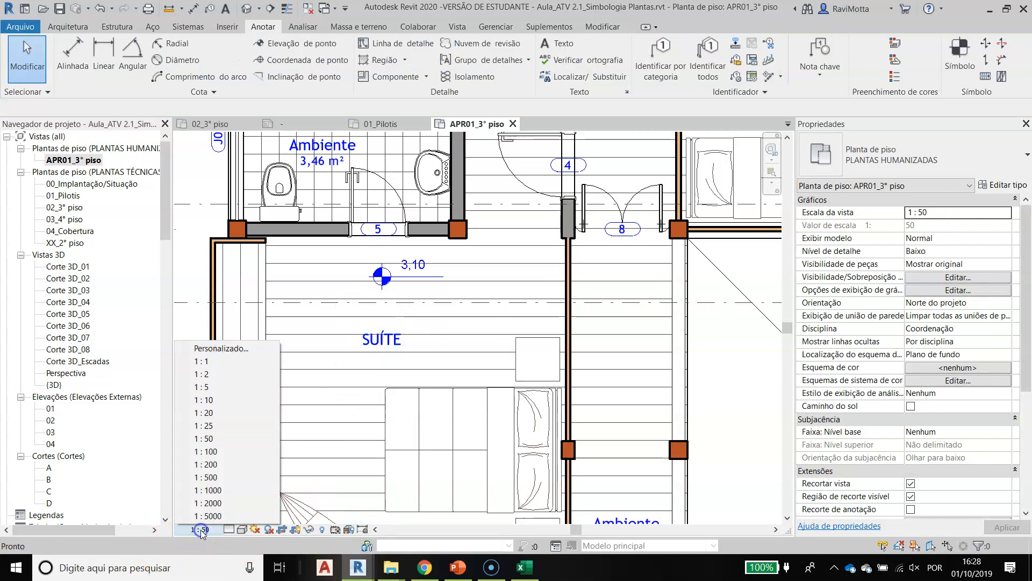
click(210, 452)
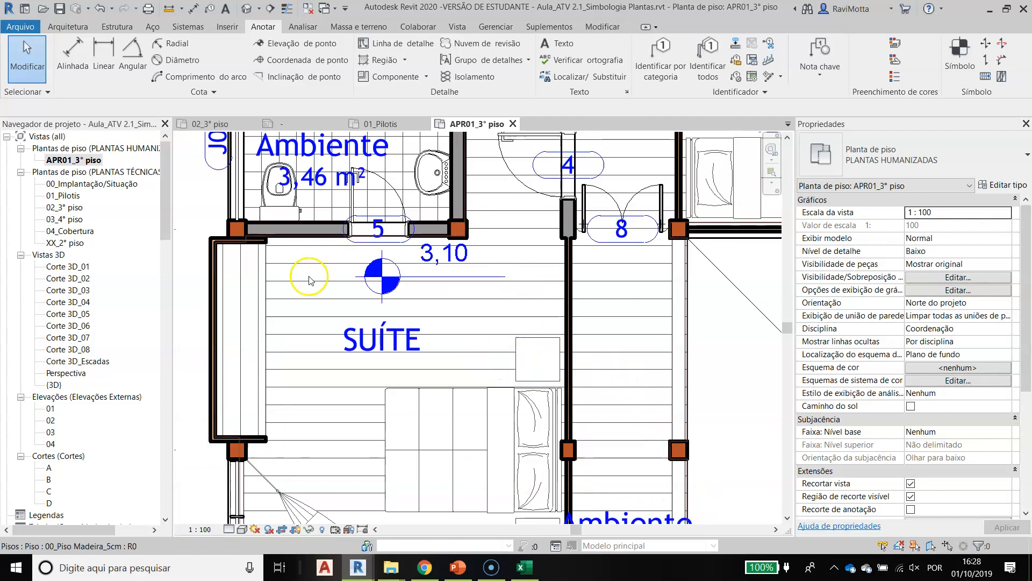
scroll(463, 406, down, 2)
scroll(560, 384, down, 3)
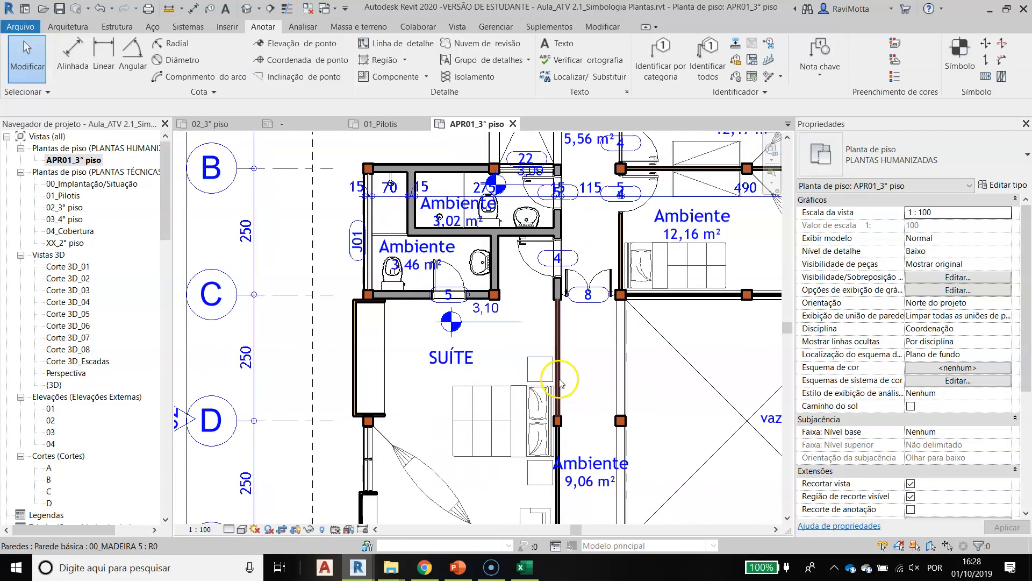
Rename the 3,02 m² bathroom's room tag from the generic Ambiente to BANHO
middle_drag(559, 383, 410, 387)
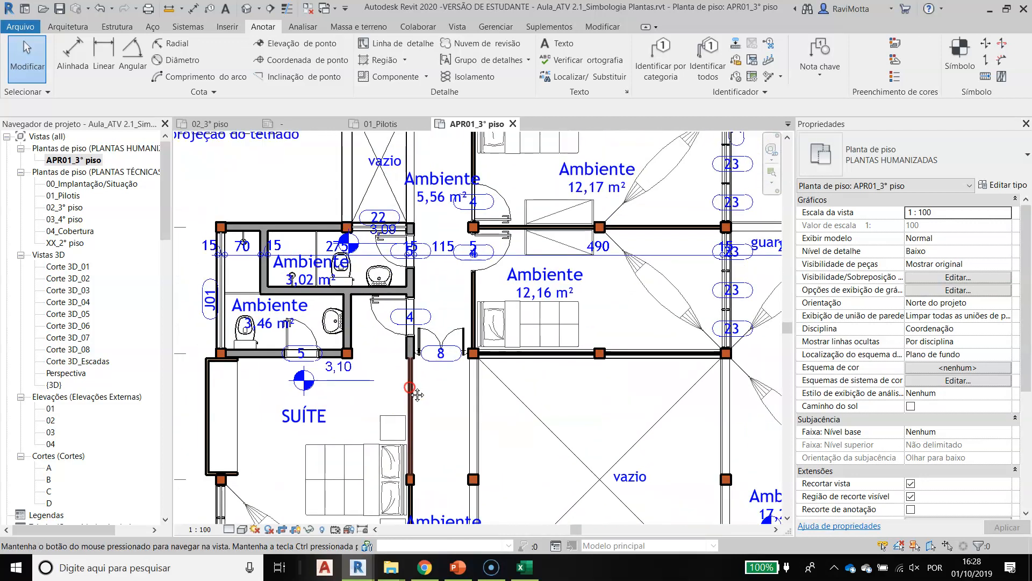
scroll(322, 250, up, 3)
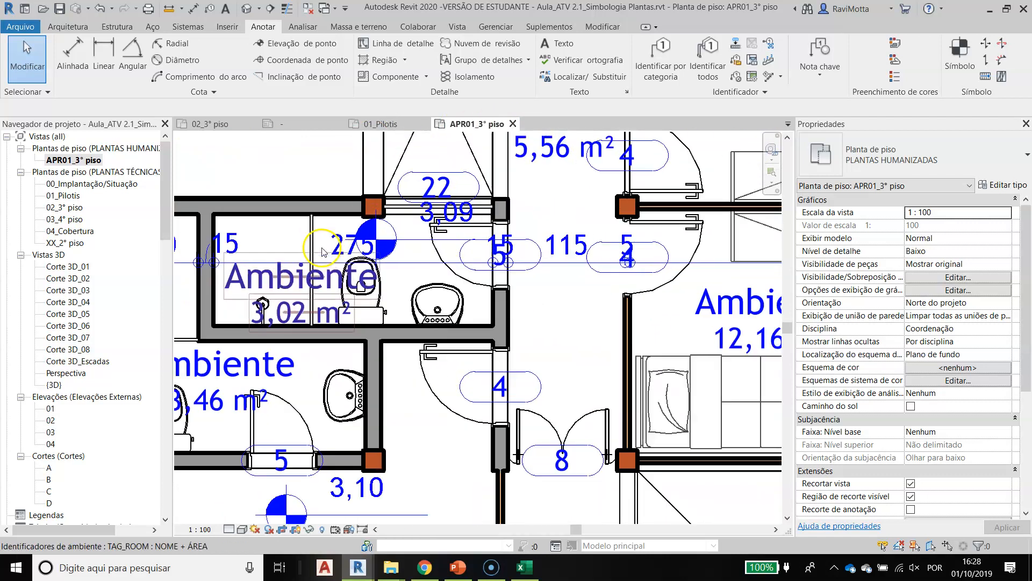
scroll(282, 277, up, 1)
click(285, 301)
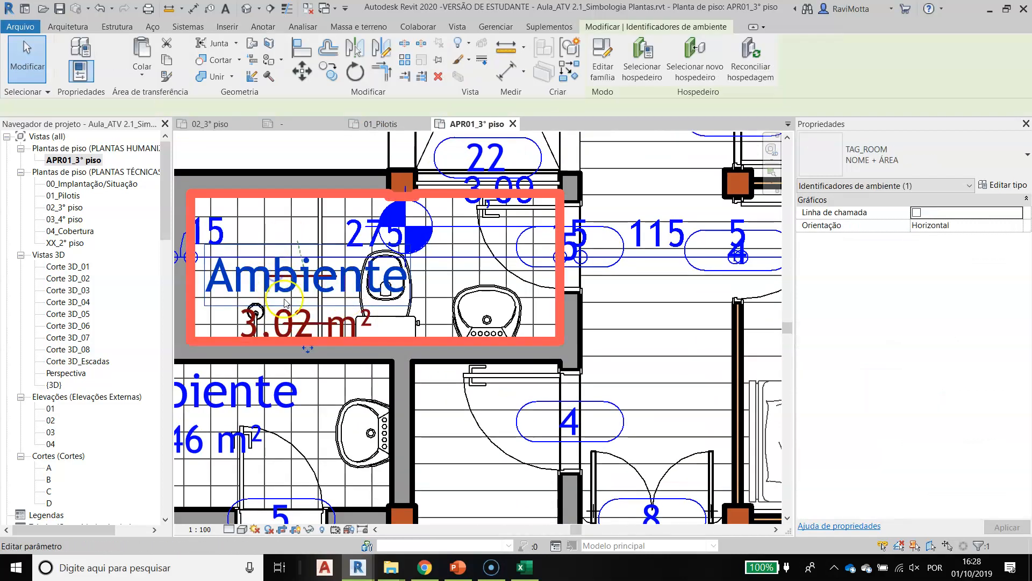
click(287, 281)
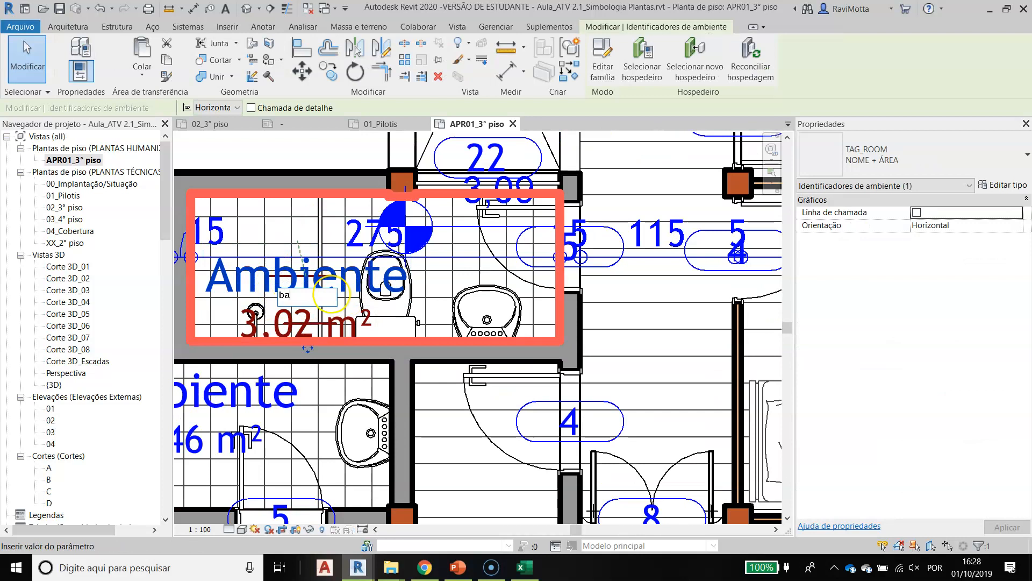
text(BANHO)
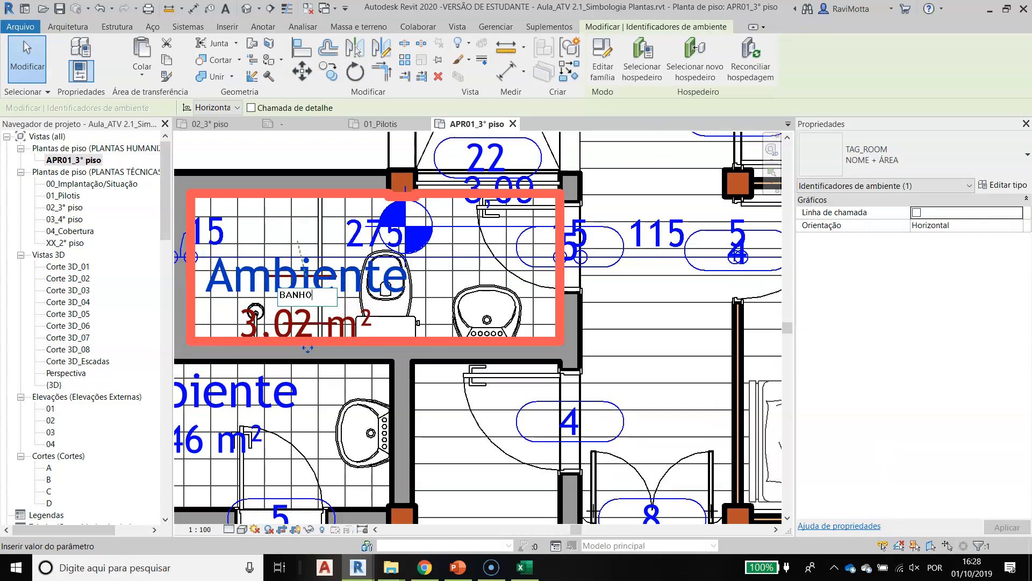
key(Return)
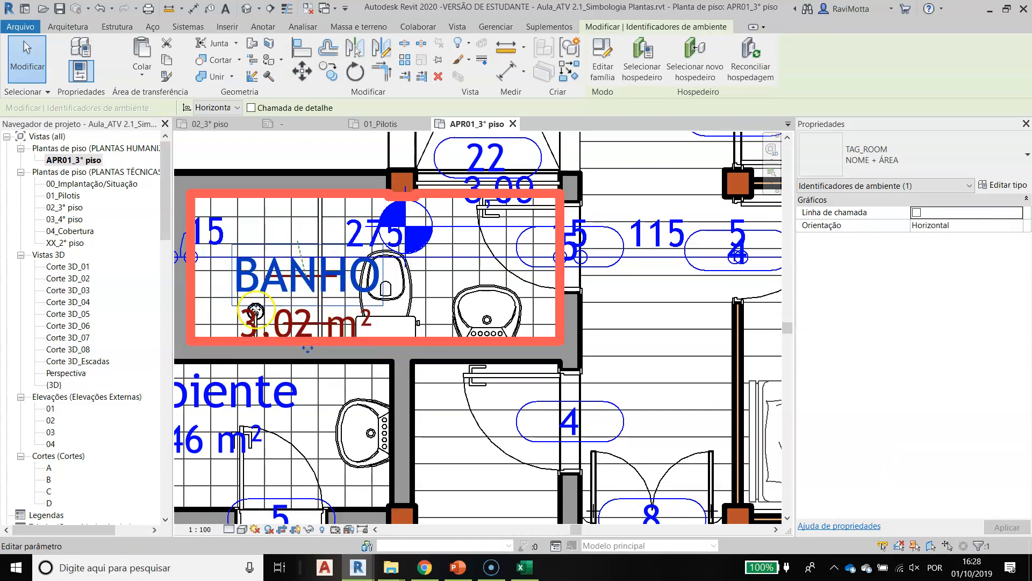
Change the BANHO room tag to the NOME type and shift it slightly left, away from the toilet
scroll(322, 275, down, 1)
middle_drag(322, 275, 360, 302)
click(908, 156)
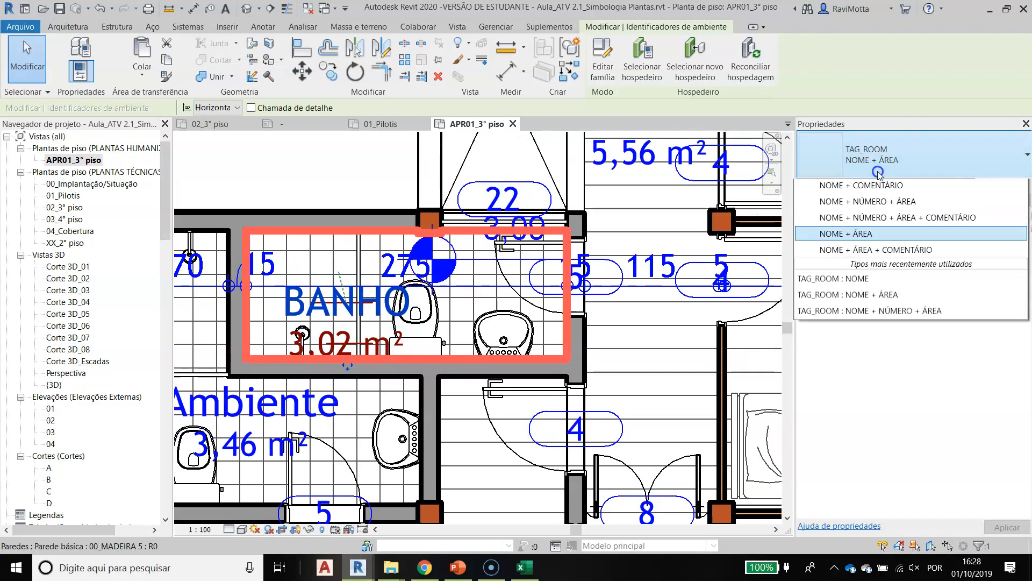
click(842, 220)
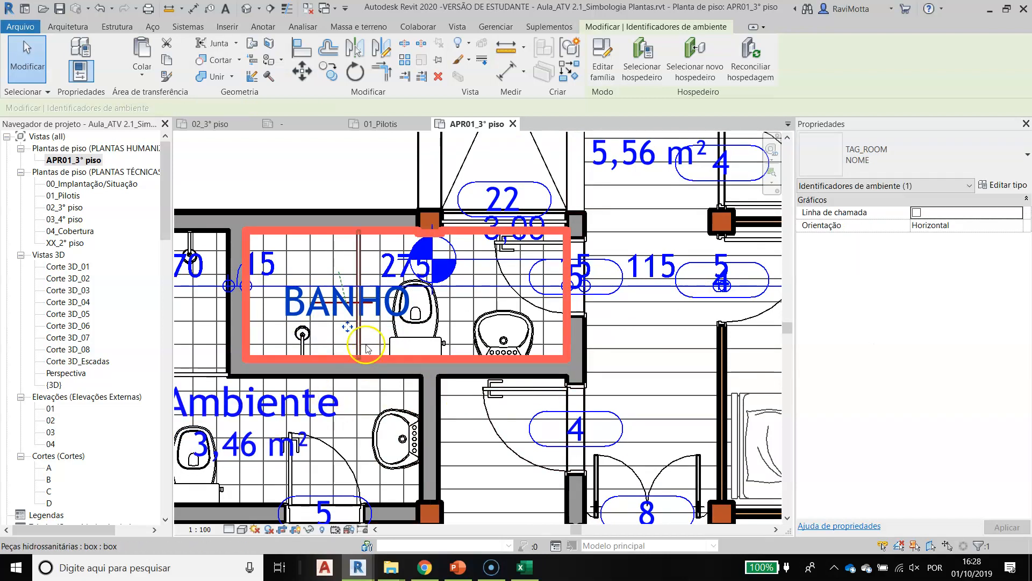
drag(347, 328, 325, 332)
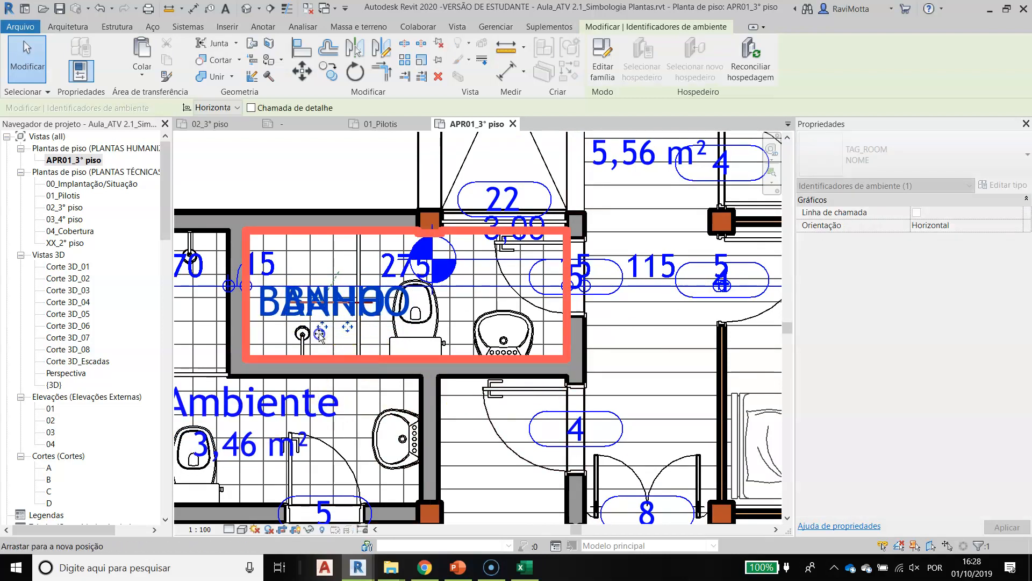
click(340, 174)
Switch to the PowerPoint checklist and review the remaining items that presentation plans must show and hide
scroll(353, 322, down, 3)
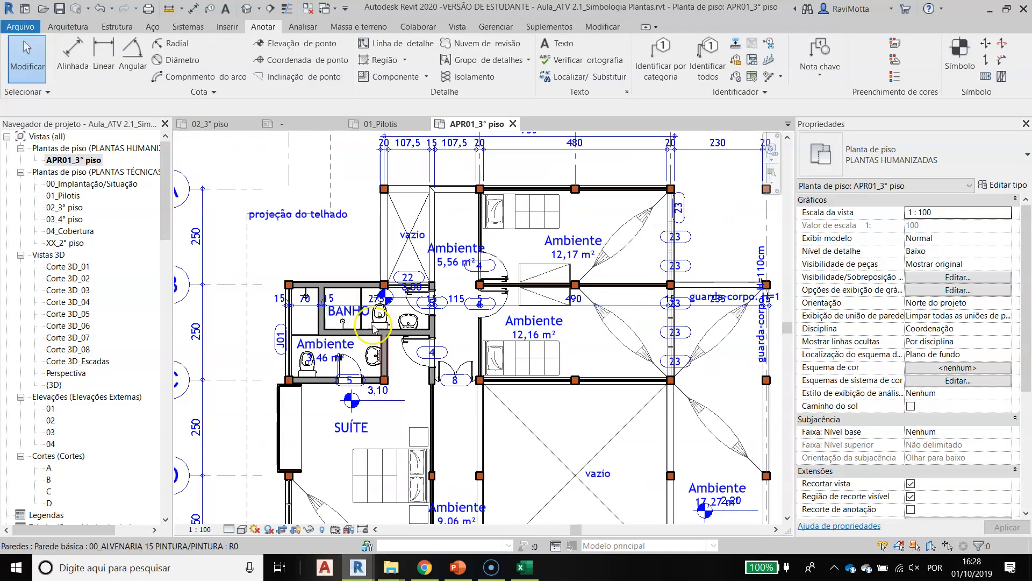
middle_drag(569, 386, 545, 418)
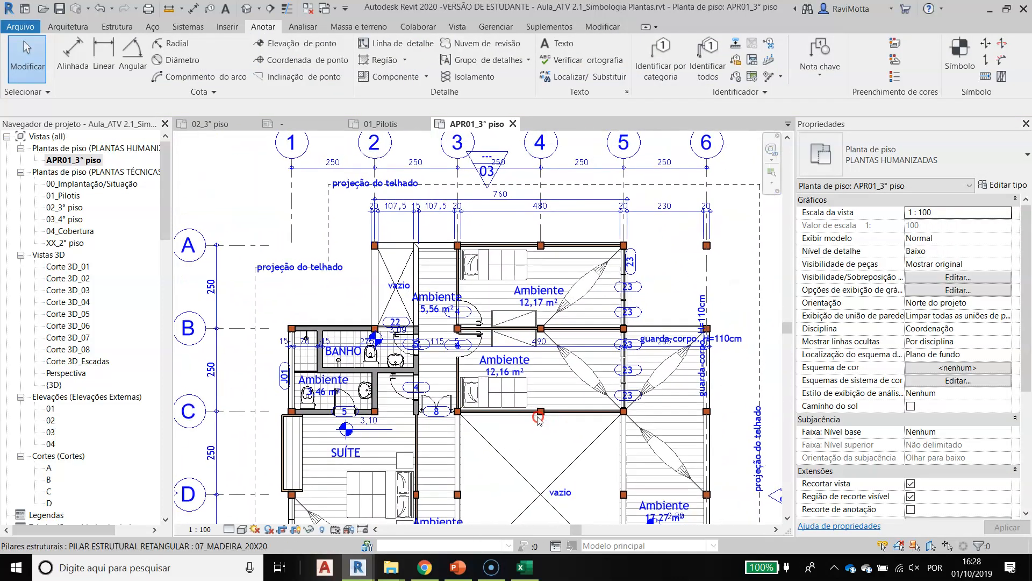
click(458, 568)
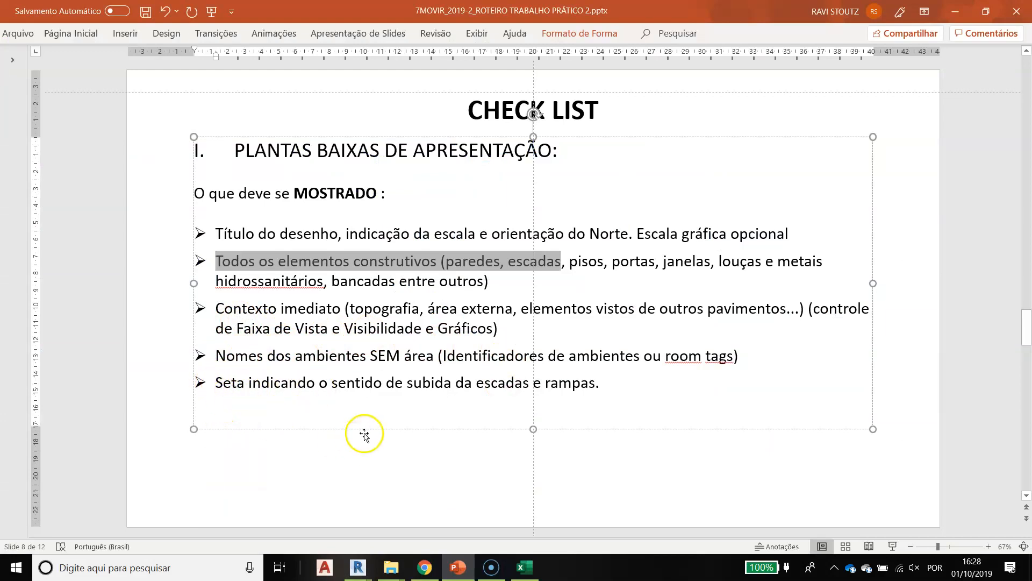
click(312, 437)
scroll(379, 395, down, 2)
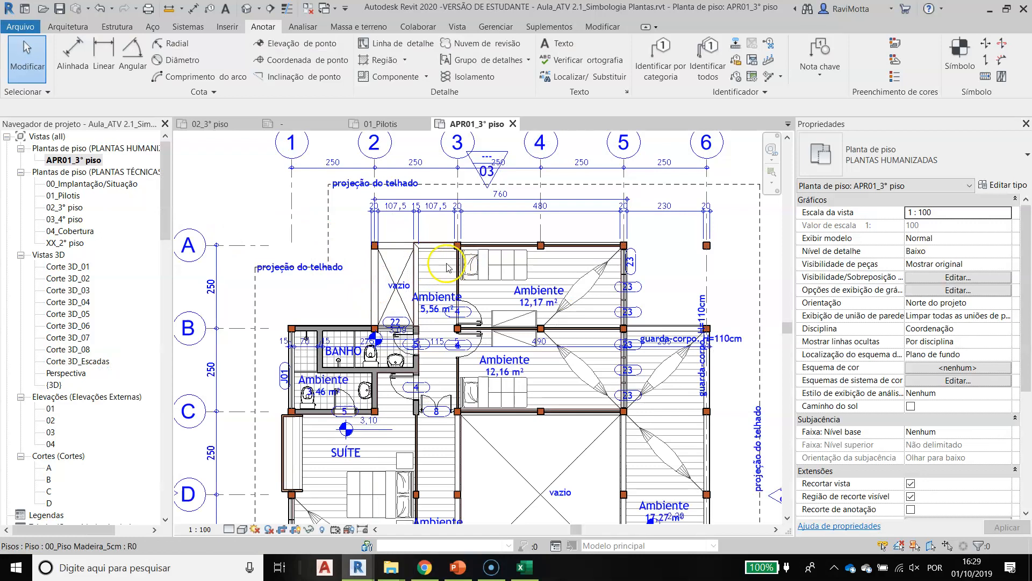
Hide the whole dimensions category in the APR01_3° piso view, starting from the dimension string between the numbered grids
click(426, 171)
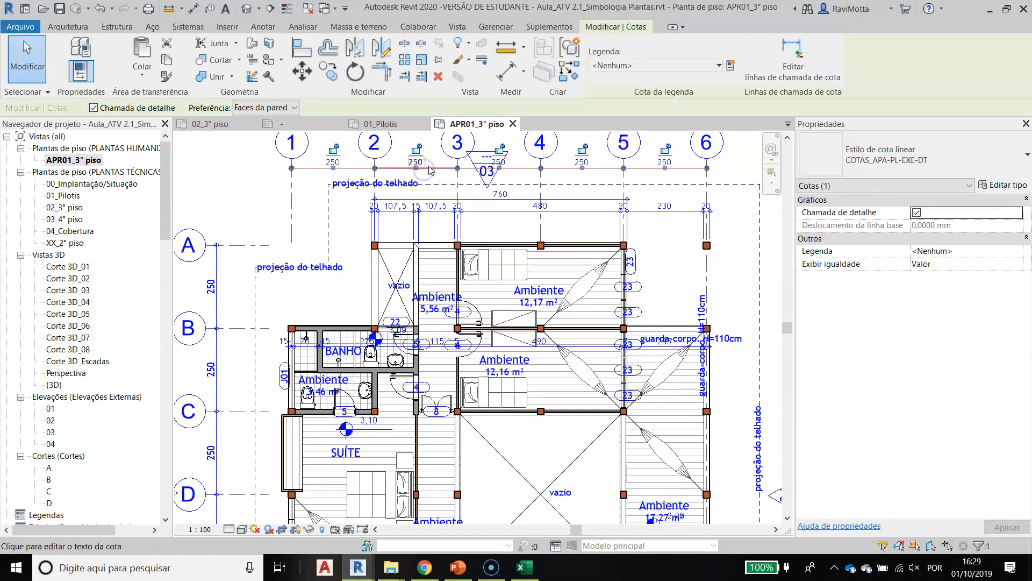
right_click(434, 170)
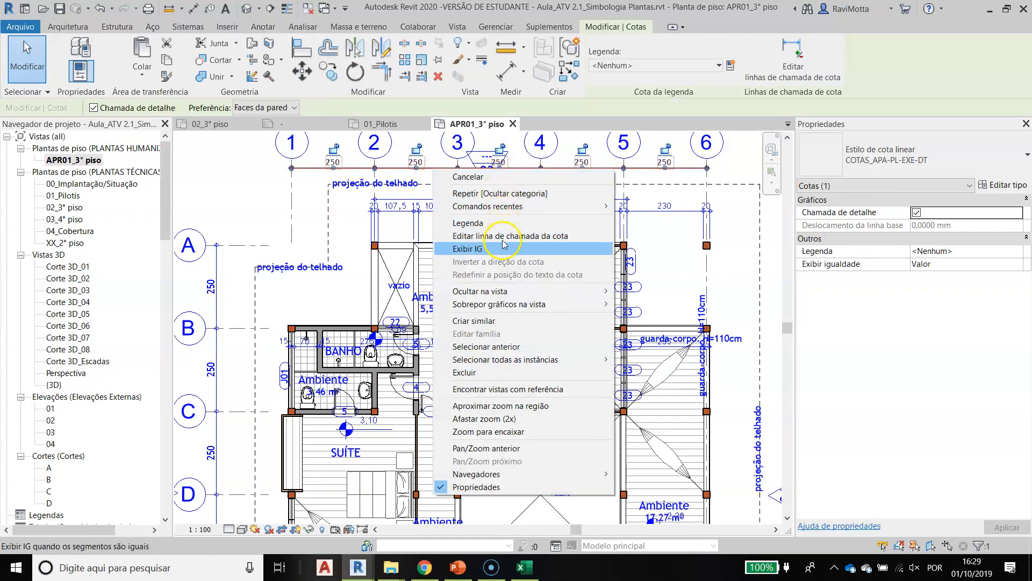
mouse_move(491, 294)
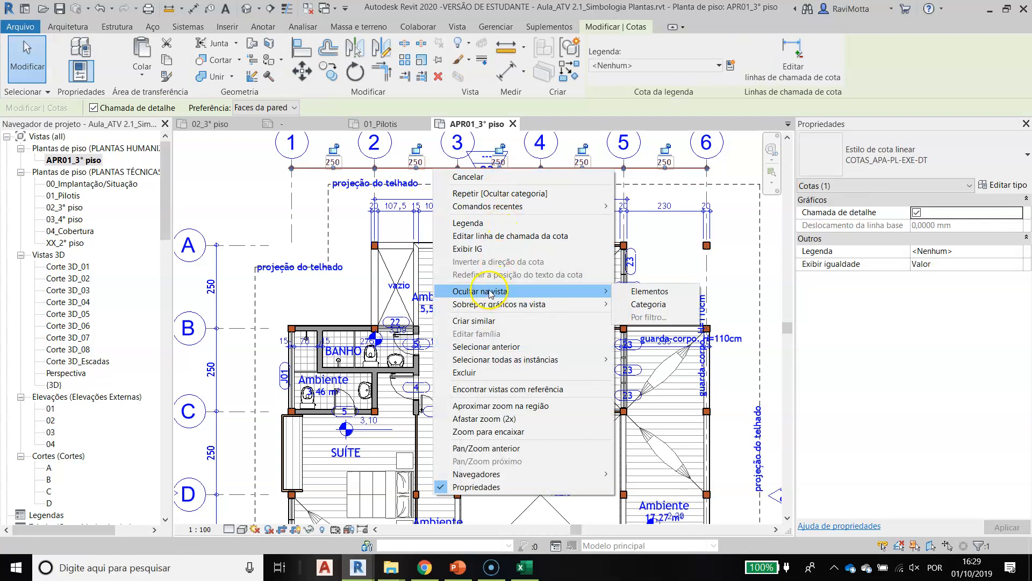
click(659, 305)
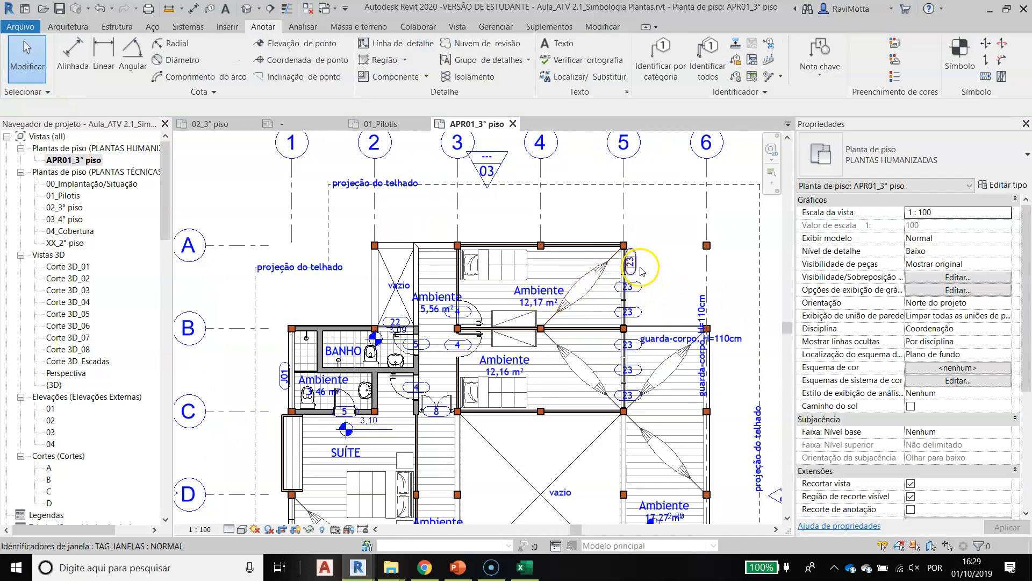
Hide the window tags category in the APR01_3° piso view, starting from the vertical 23 tag beside grid 5
scroll(640, 270, up, 4)
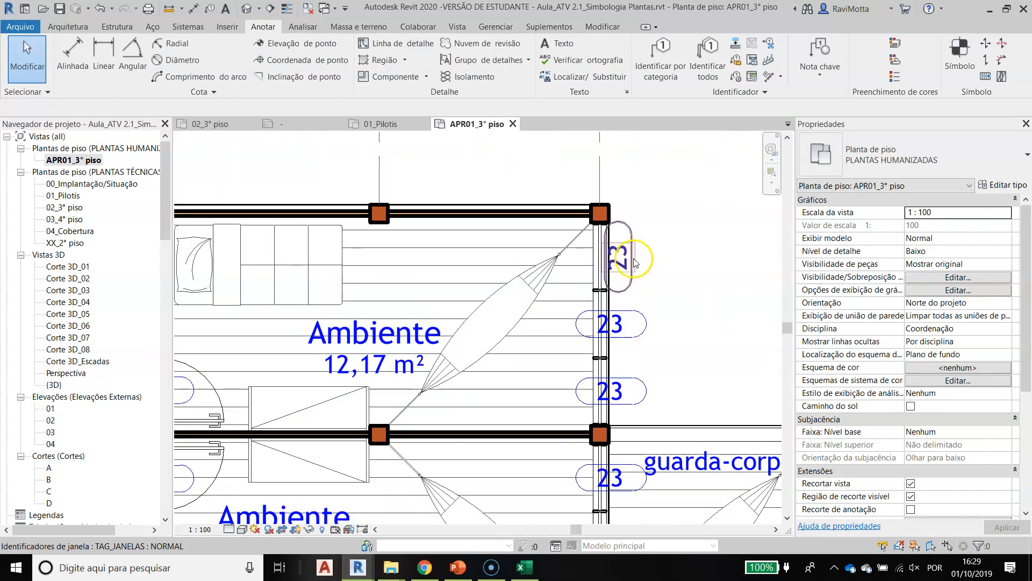
right_click(632, 261)
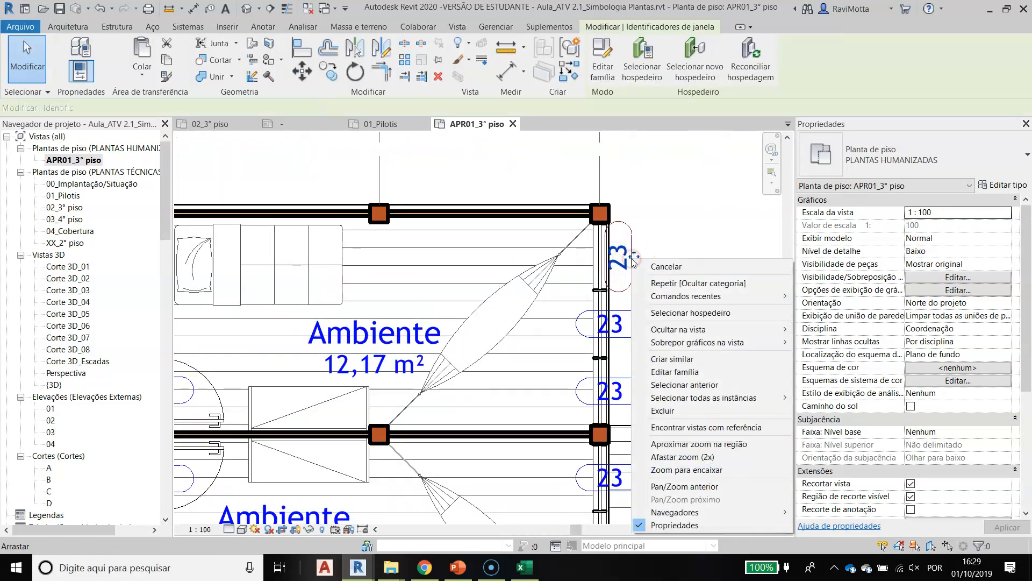
mouse_move(647, 302)
mouse_move(764, 329)
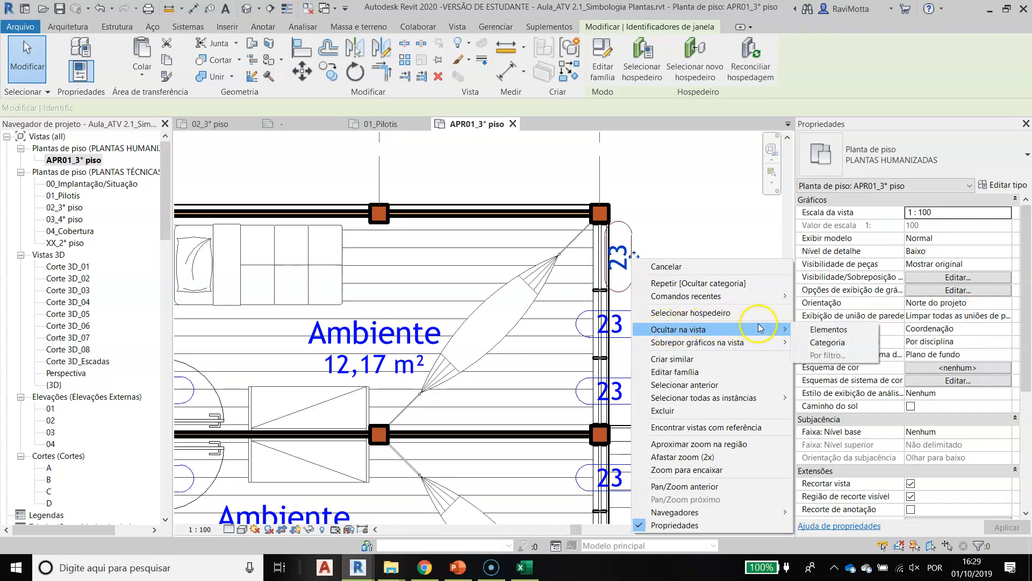
click(828, 343)
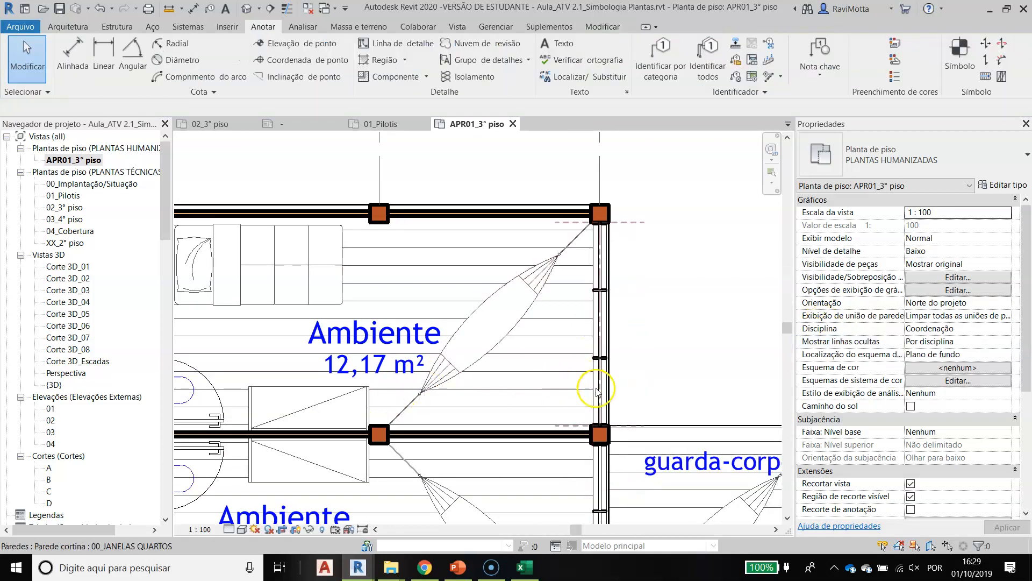
scroll(586, 387, down, 3)
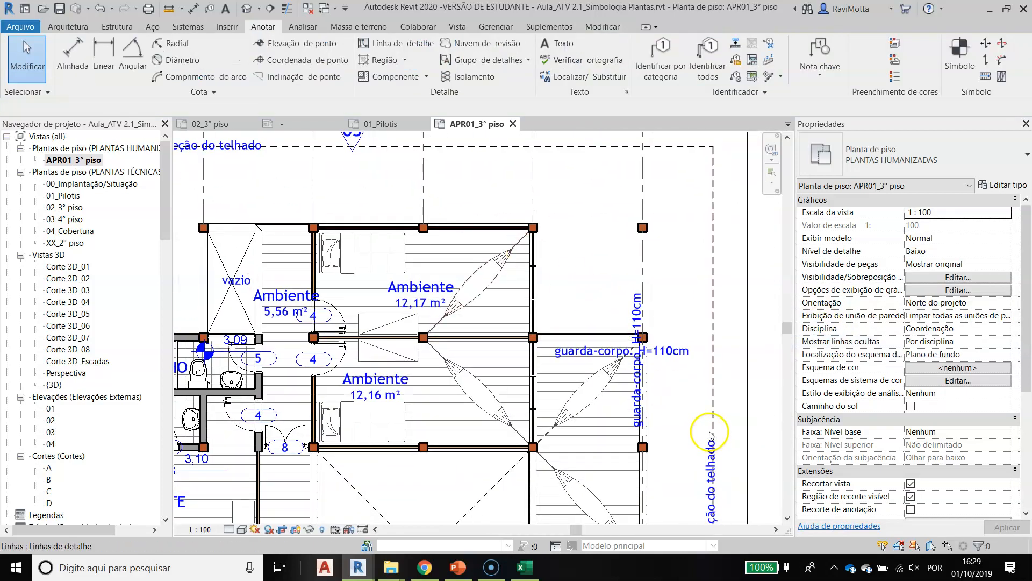
Switch to the PowerPoint checklist, review what presentation plans must hide, and return to the Revit plan
key(alt+Tab)
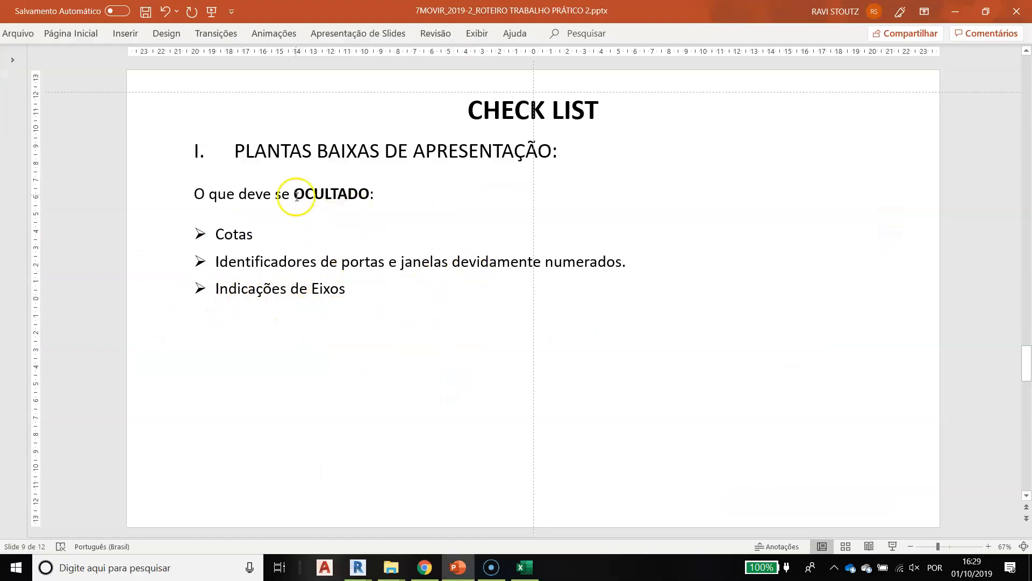
scroll(325, 277, down, 1)
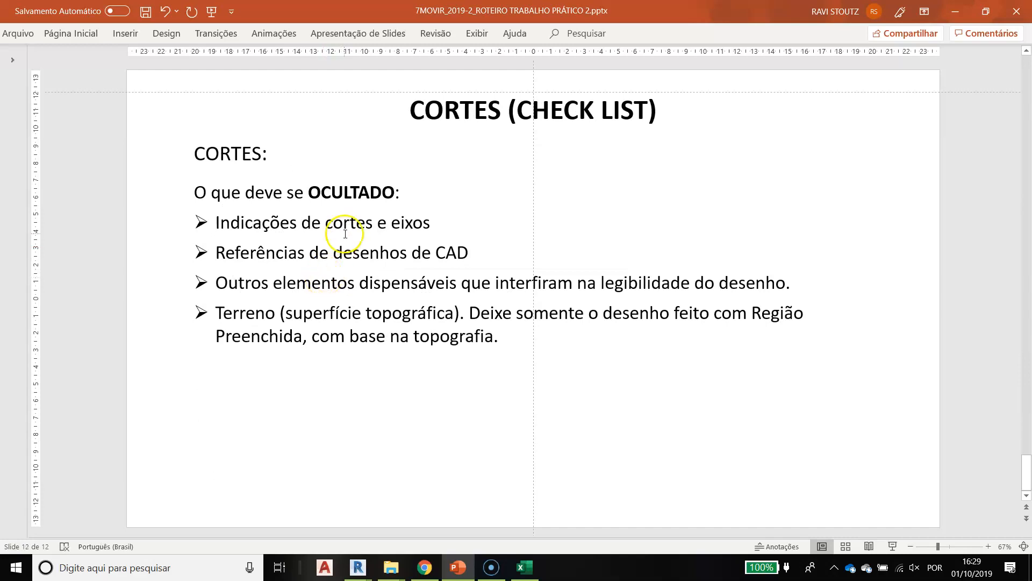
scroll(345, 234, up, 3)
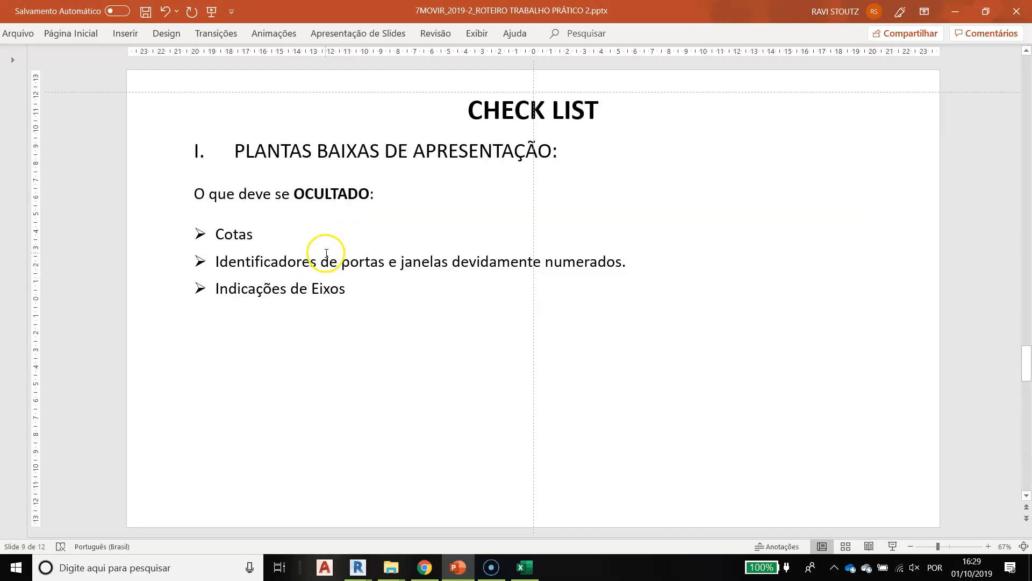
key(alt+Tab)
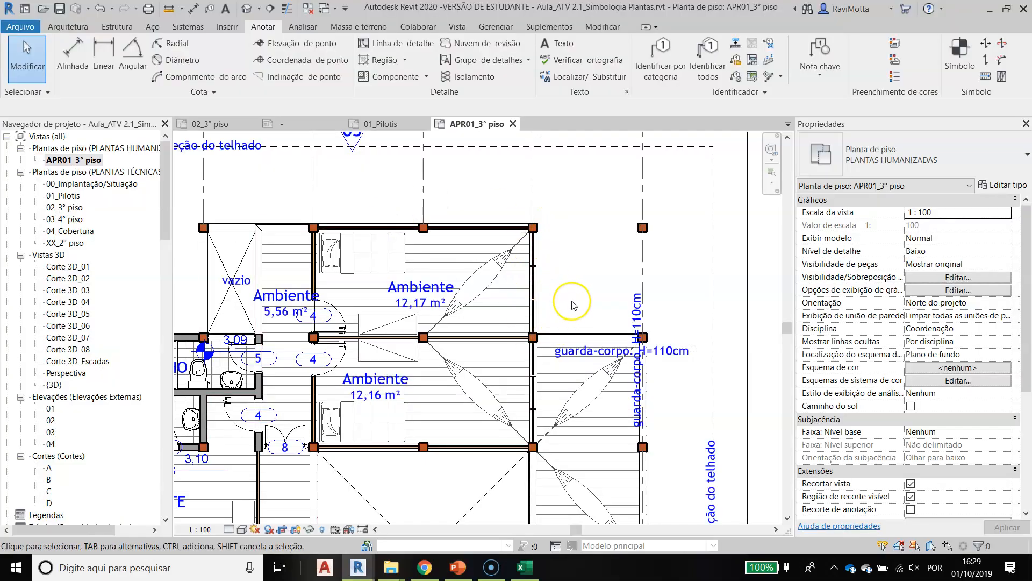
Delete the two "guarda-corpo. H=110cm" text notes near the corner where grids 6 and B meet
click(636, 311)
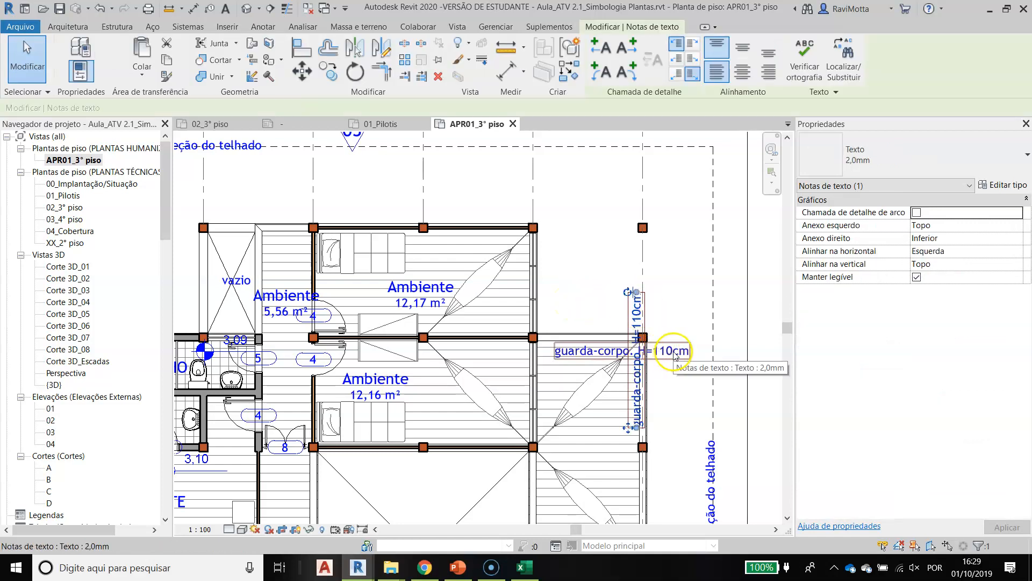
ctrl+click(676, 353)
key(Delete)
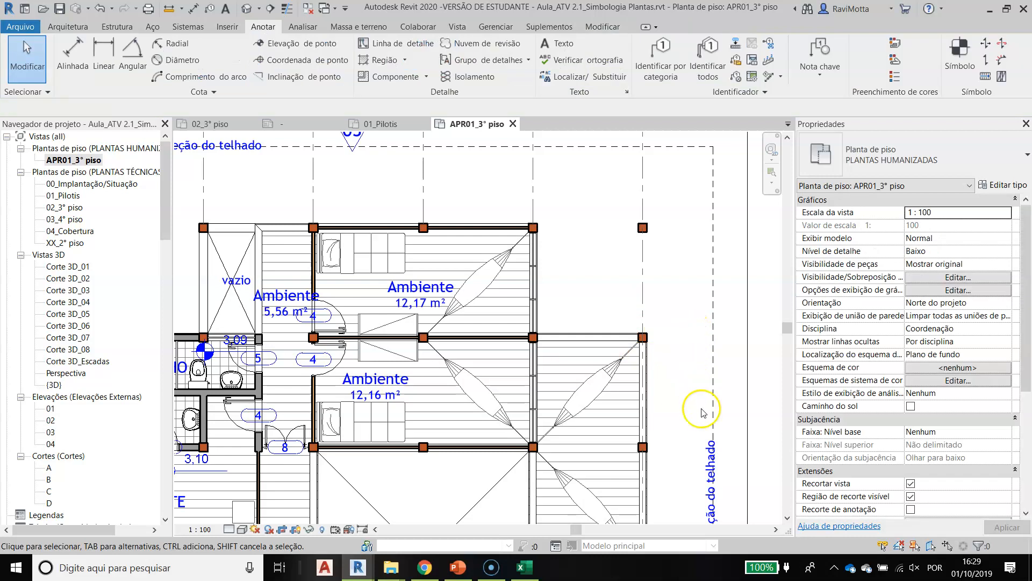
Delete the vertical "projeção do telhado" text note beside elevation marker 04
scroll(673, 389, down, 3)
middle_drag(670, 377, 633, 261)
scroll(639, 269, up, 2)
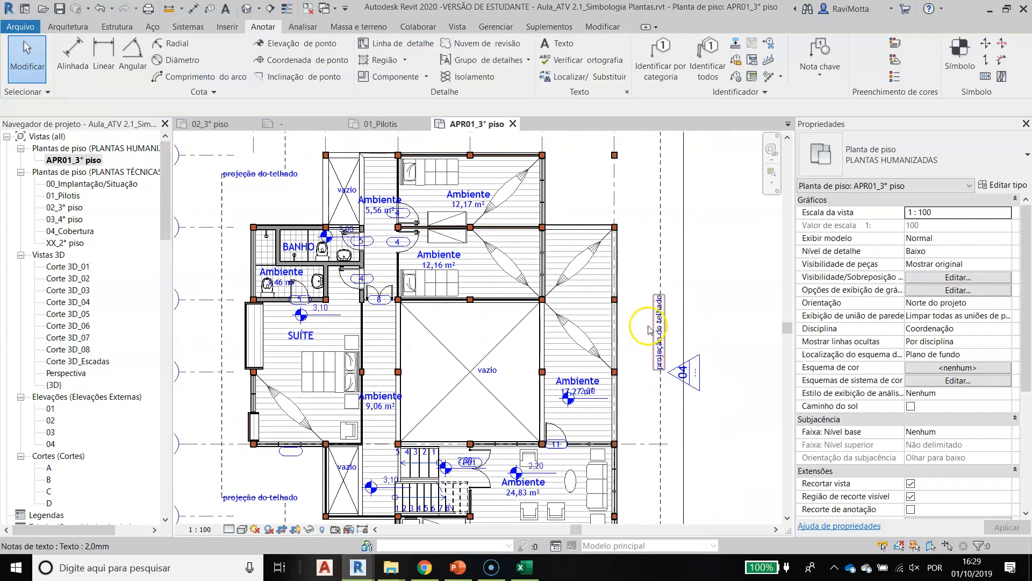
click(657, 307)
key(Delete)
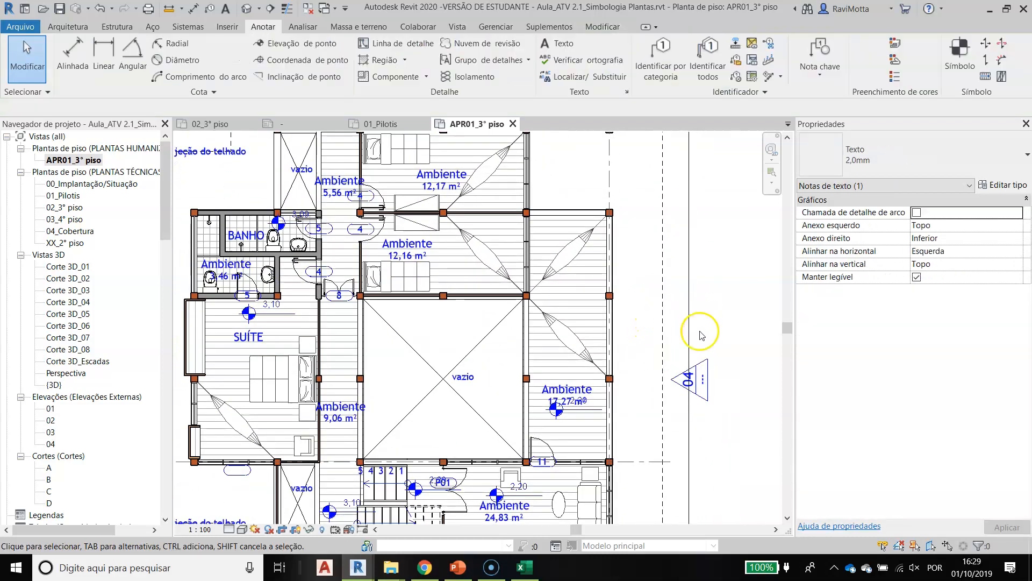
Delete the two horizontal "projeção do telhado" text notes along the stepped roof outline near grids 1 to 3
scroll(580, 366, down, 1)
middle_drag(581, 366, 599, 444)
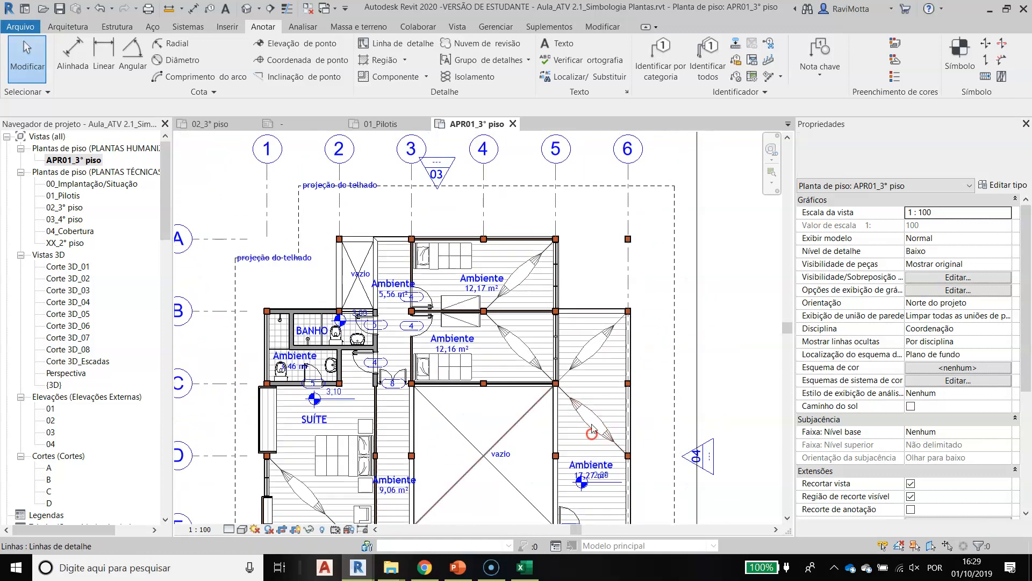
click(361, 183)
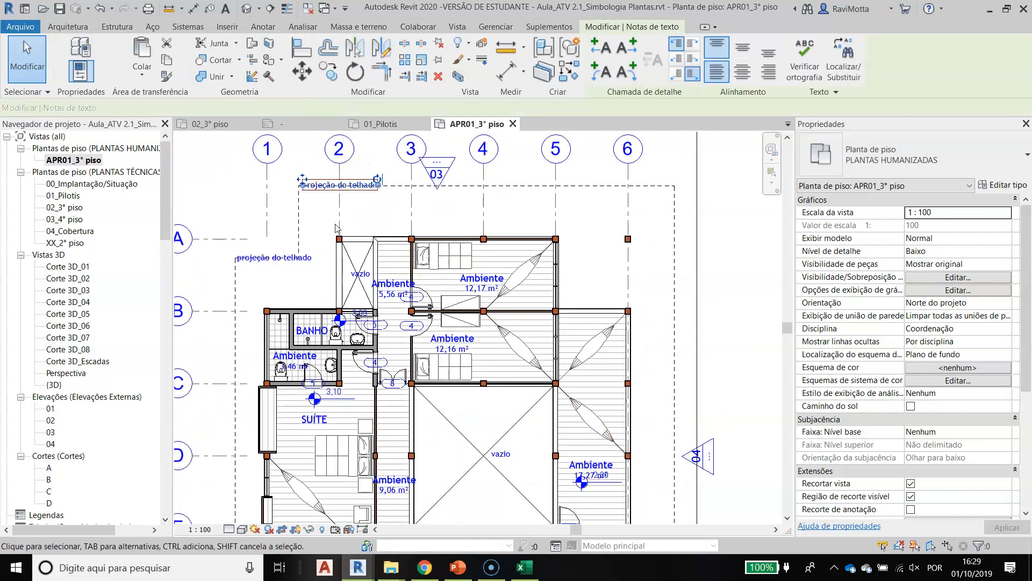
ctrl+click(309, 258)
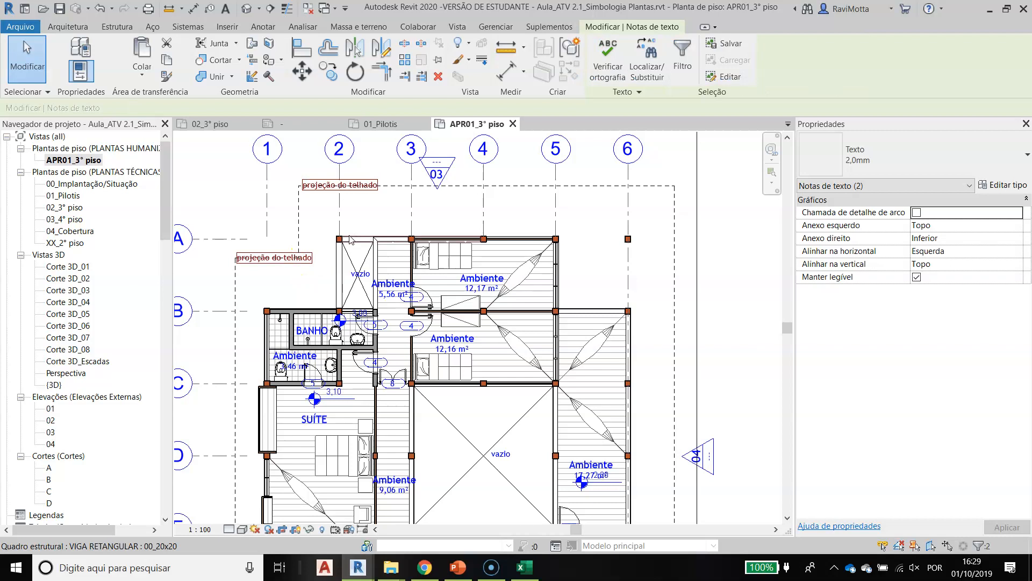
key(Delete)
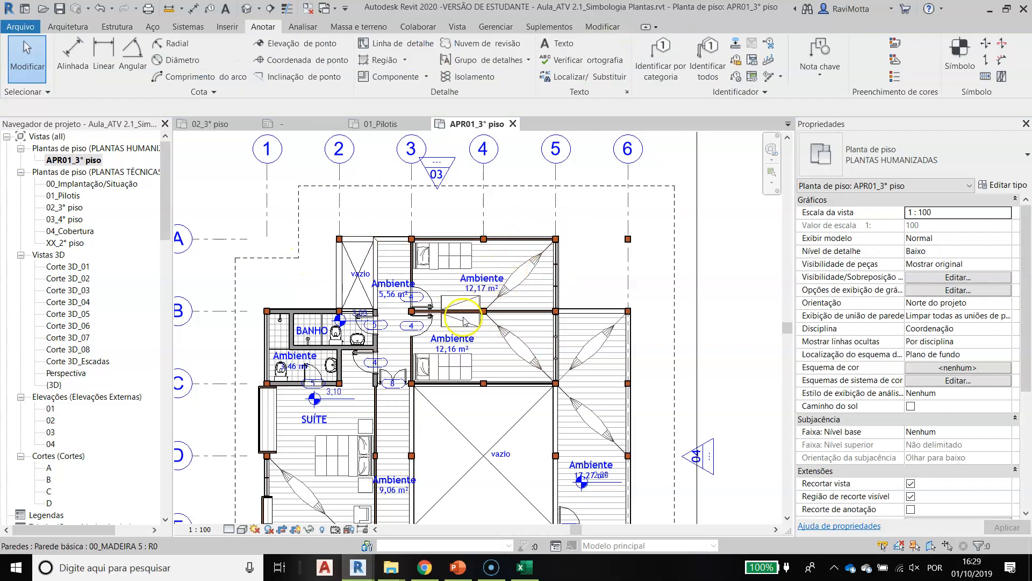
Hide the detail items category in the APR01_3° piso view, starting from the upper stair flight's step numbering
scroll(537, 258, down, 3)
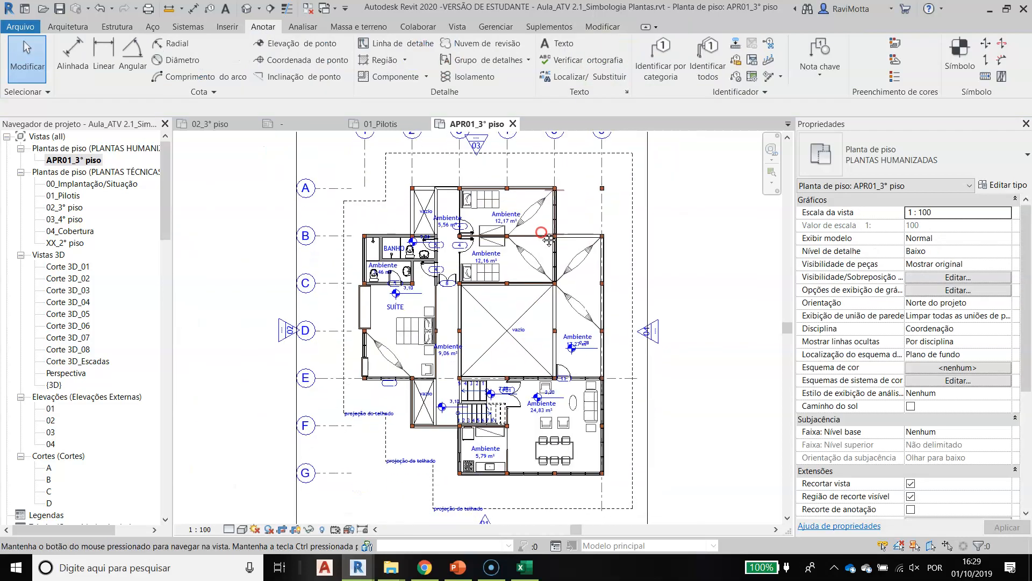
scroll(498, 386, up, 5)
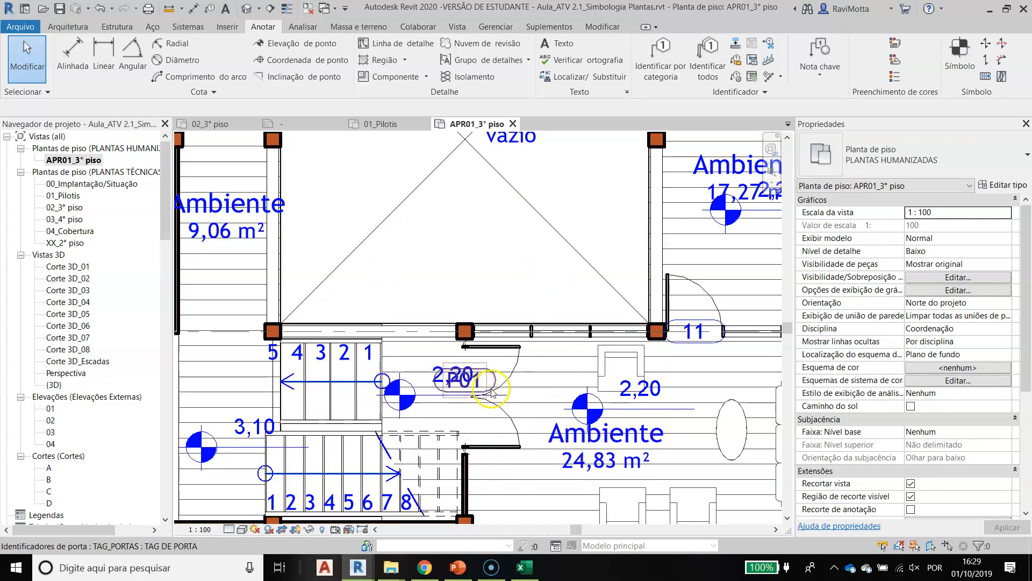
click(346, 356)
right_click(346, 356)
mouse_move(418, 148)
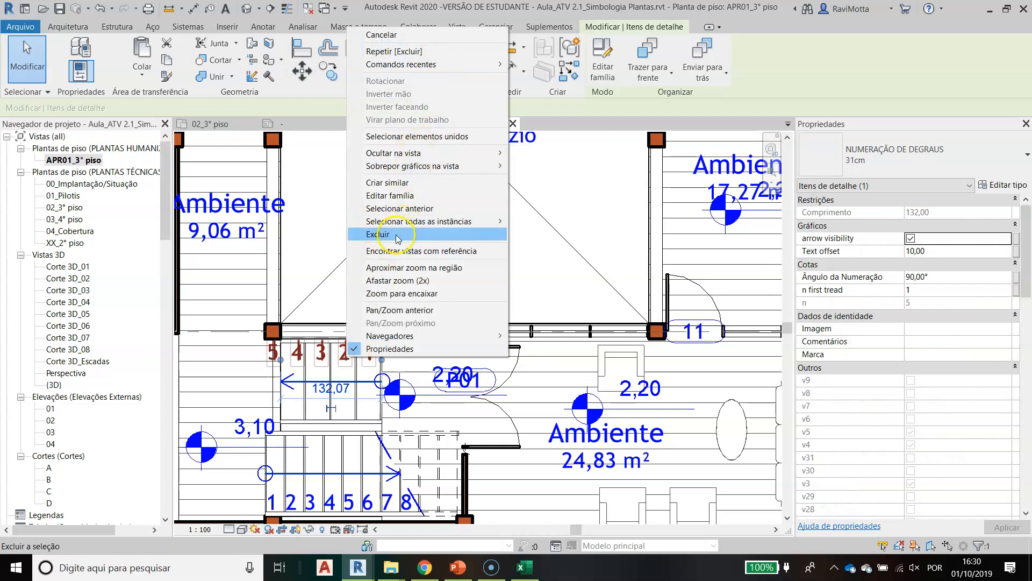
mouse_move(495, 149)
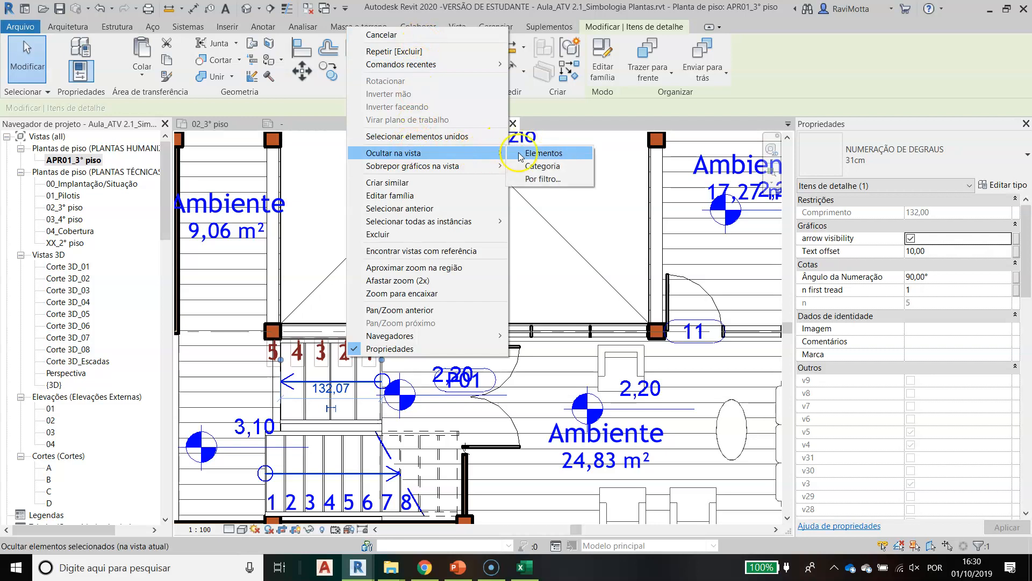
click(541, 172)
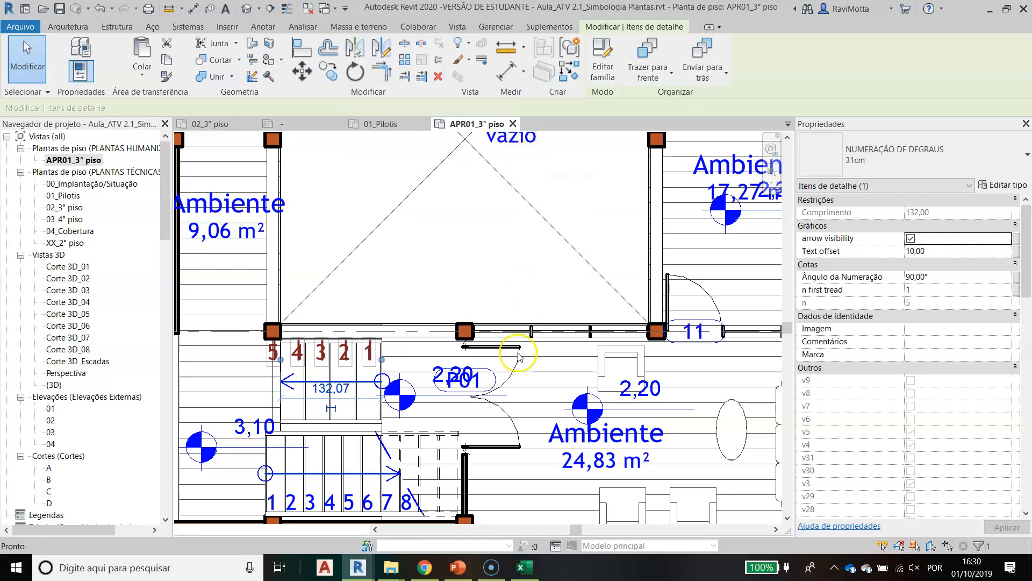
Hide the door tags category in the view, starting from the P01 tag beside the stairs
right_click(492, 380)
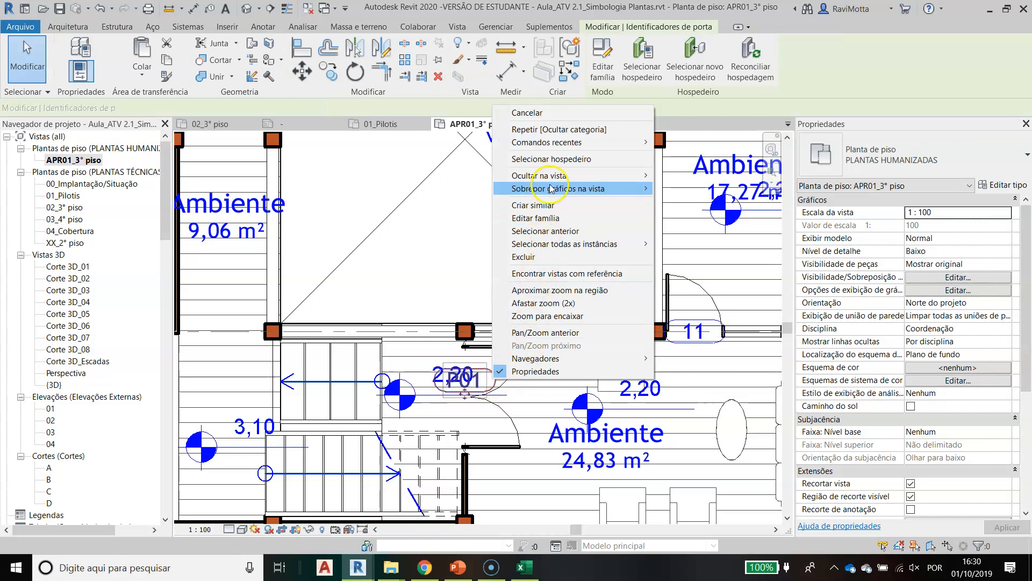
mouse_move(550, 179)
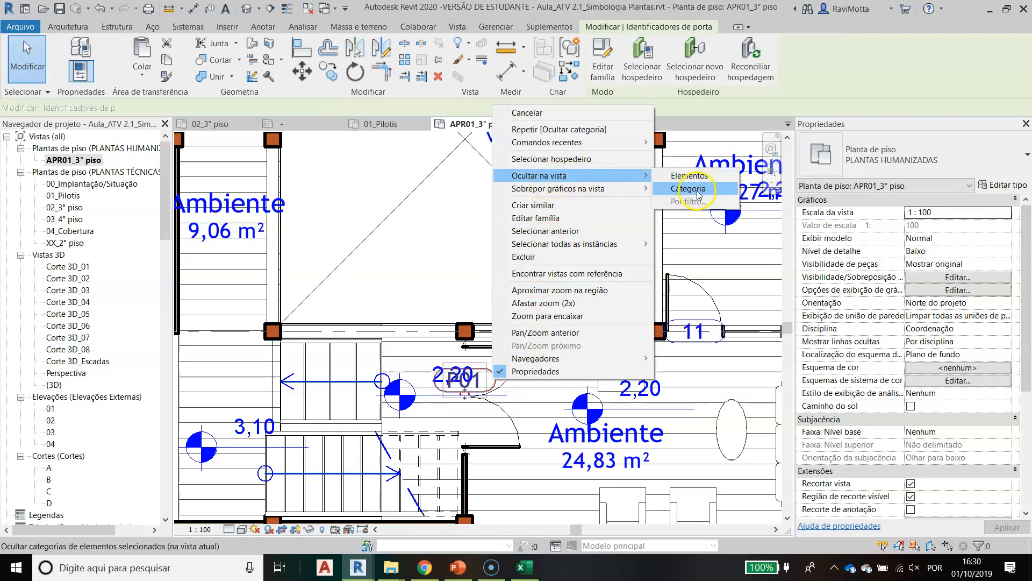
click(698, 190)
Recheck the PowerPoint list of items to hide in presentation plans, then inspect the whole APR01_3° piso plan in Revit against it
scroll(456, 290, down, 2)
scroll(488, 323, down, 1)
middle_drag(488, 323, 414, 197)
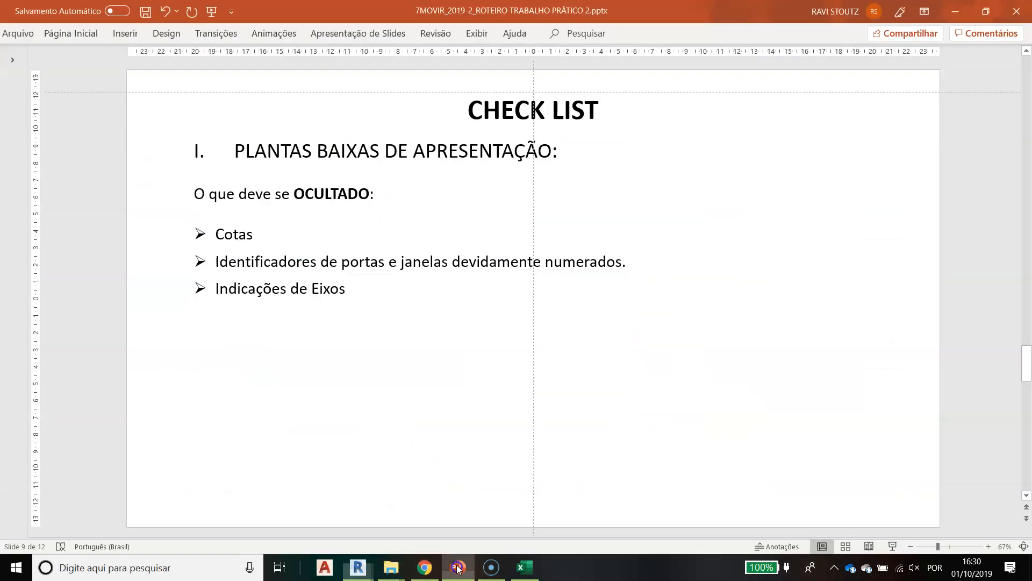
click(458, 567)
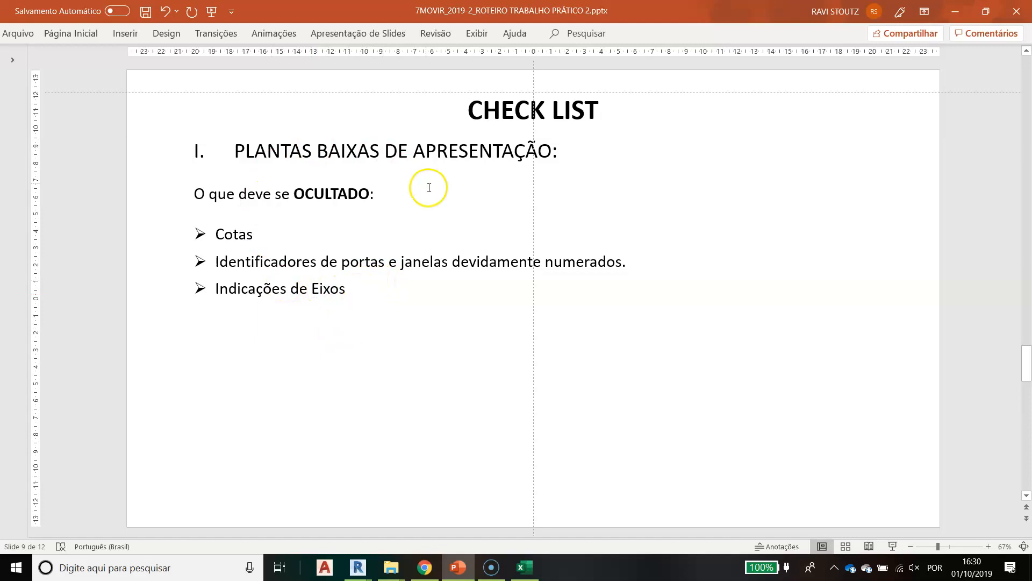
mouse_move(346, 573)
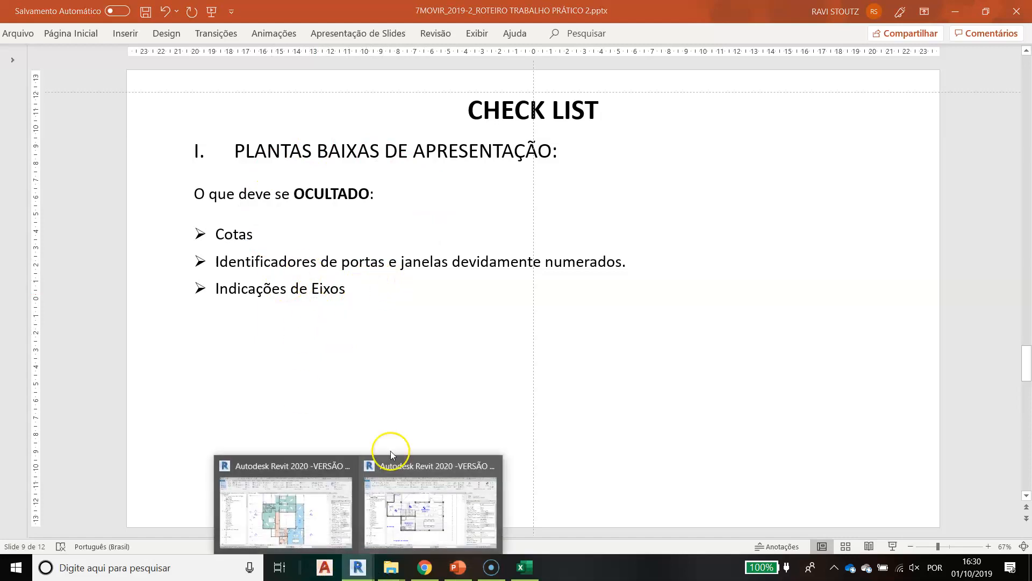
click(302, 525)
scroll(412, 410, down, 3)
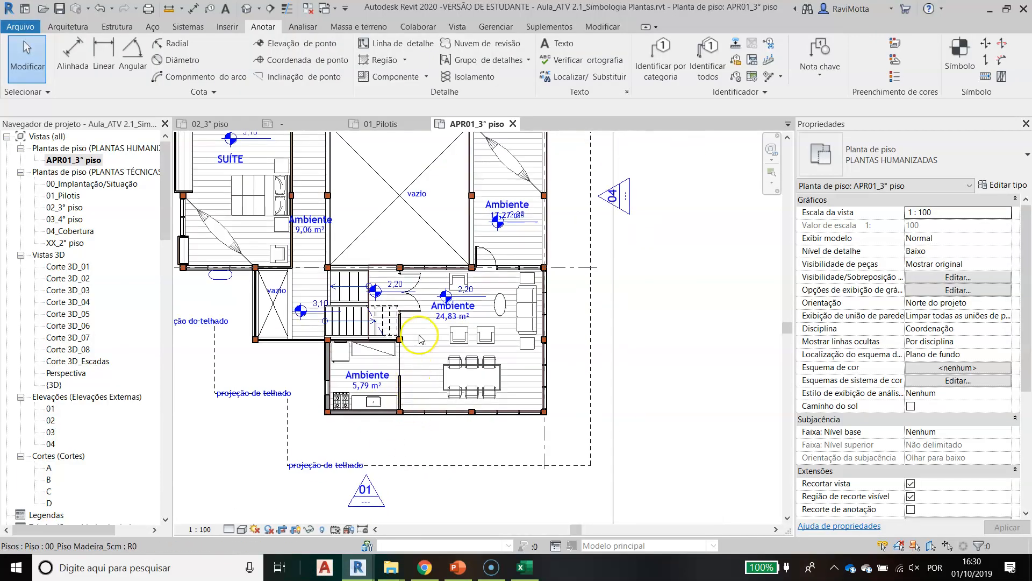
scroll(413, 334, down, 4)
middle_drag(414, 335, 462, 405)
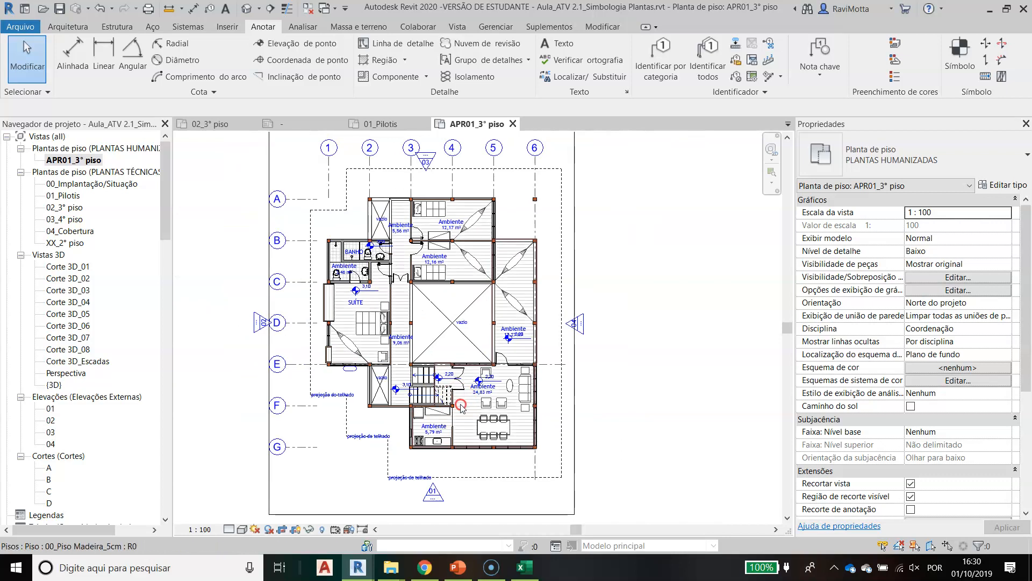